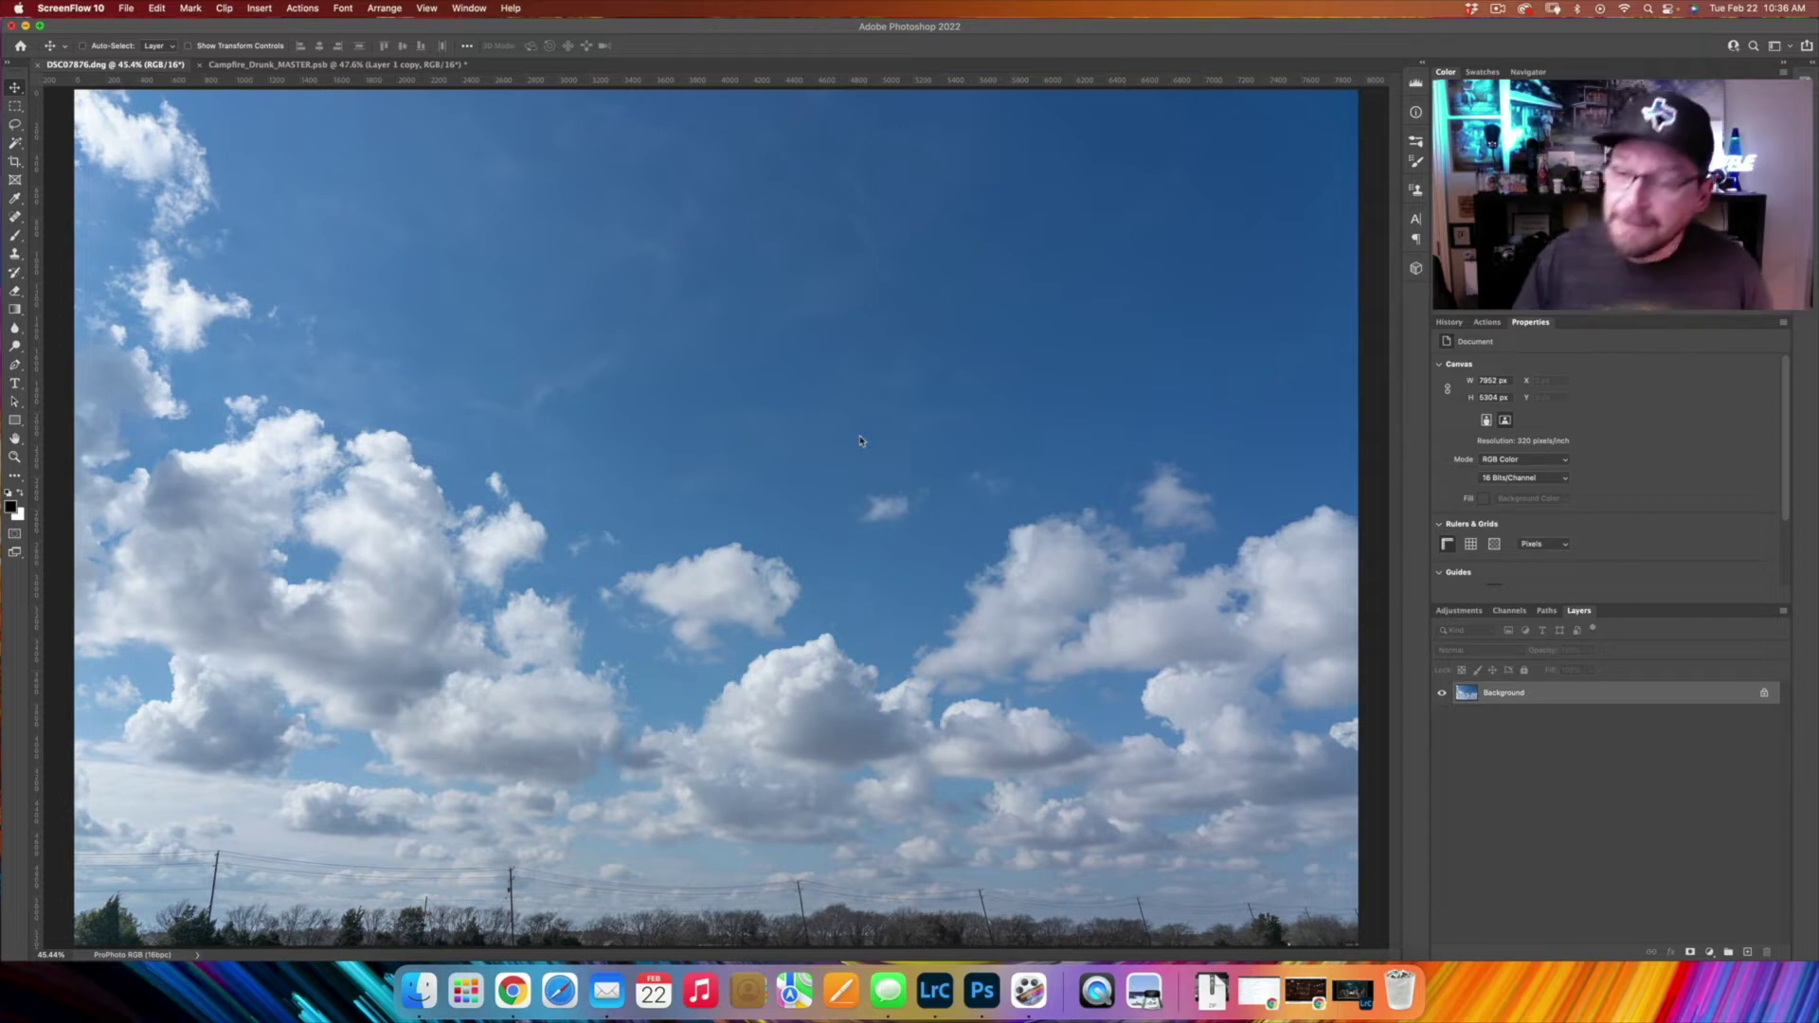
Bring Photoshop forward and switch to the Campfire_Drunk_MASTER.psb composite document
left_click(335, 75)
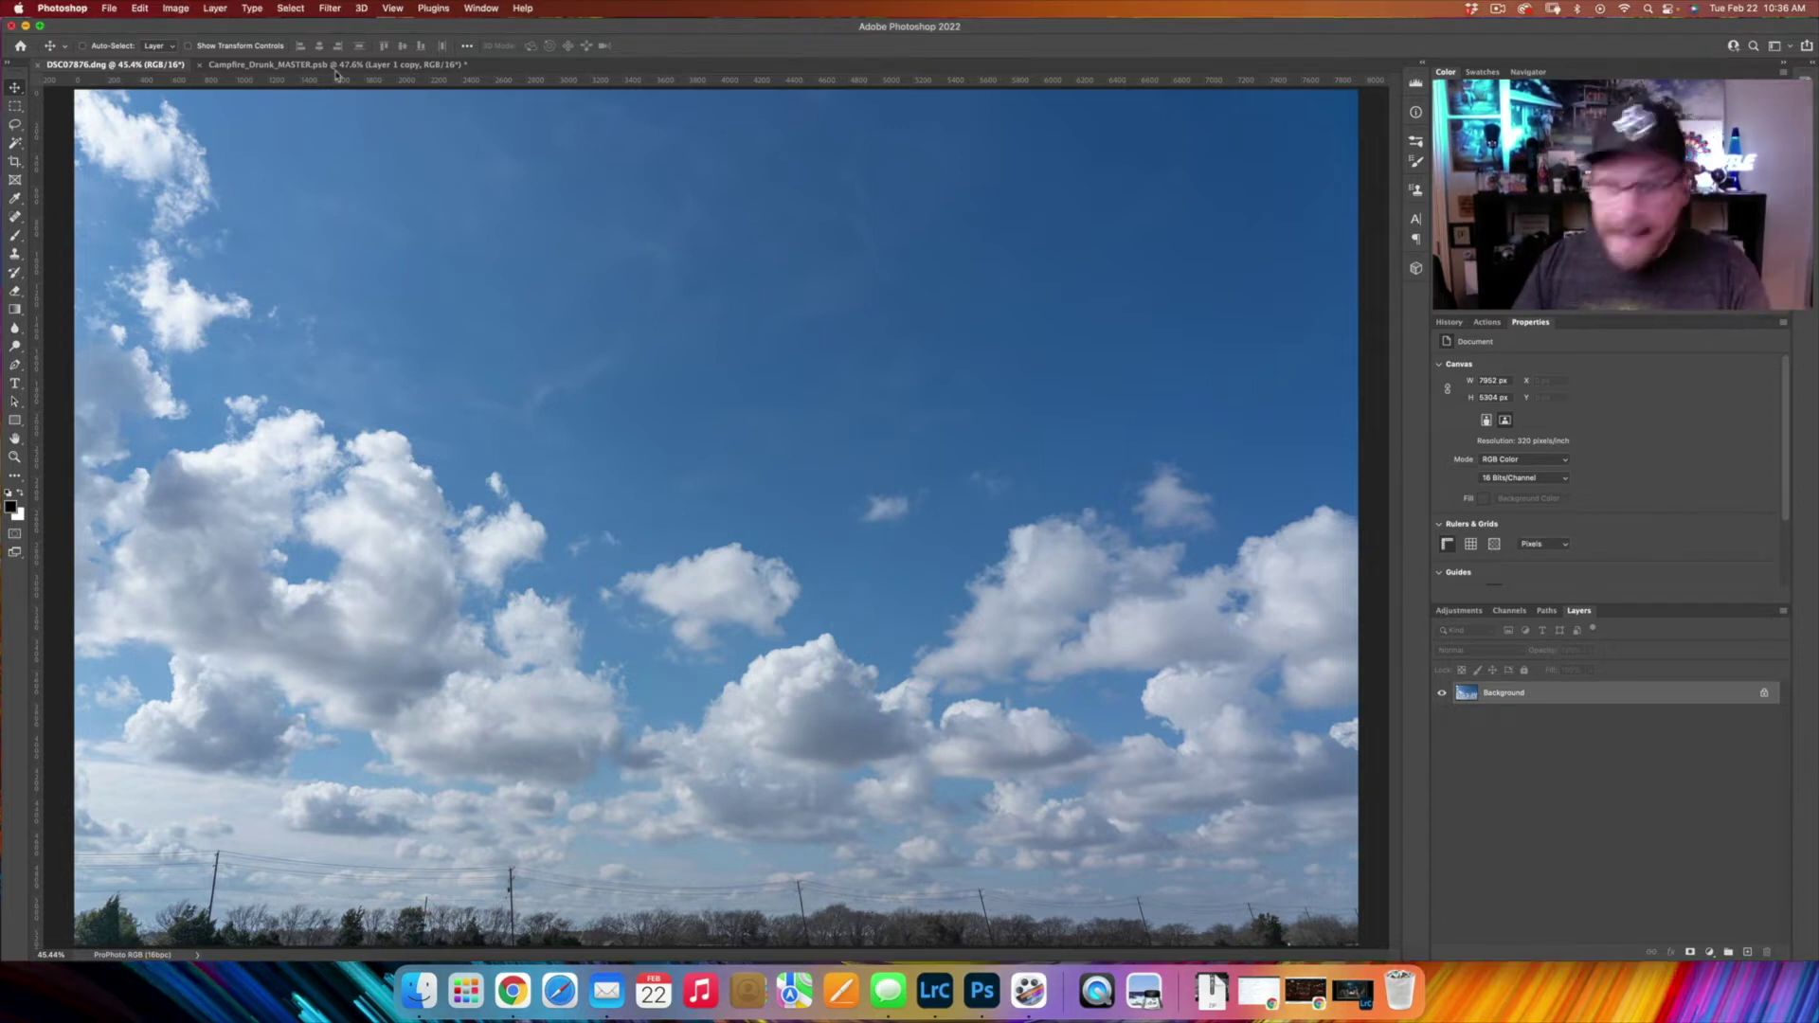
left_click(336, 70)
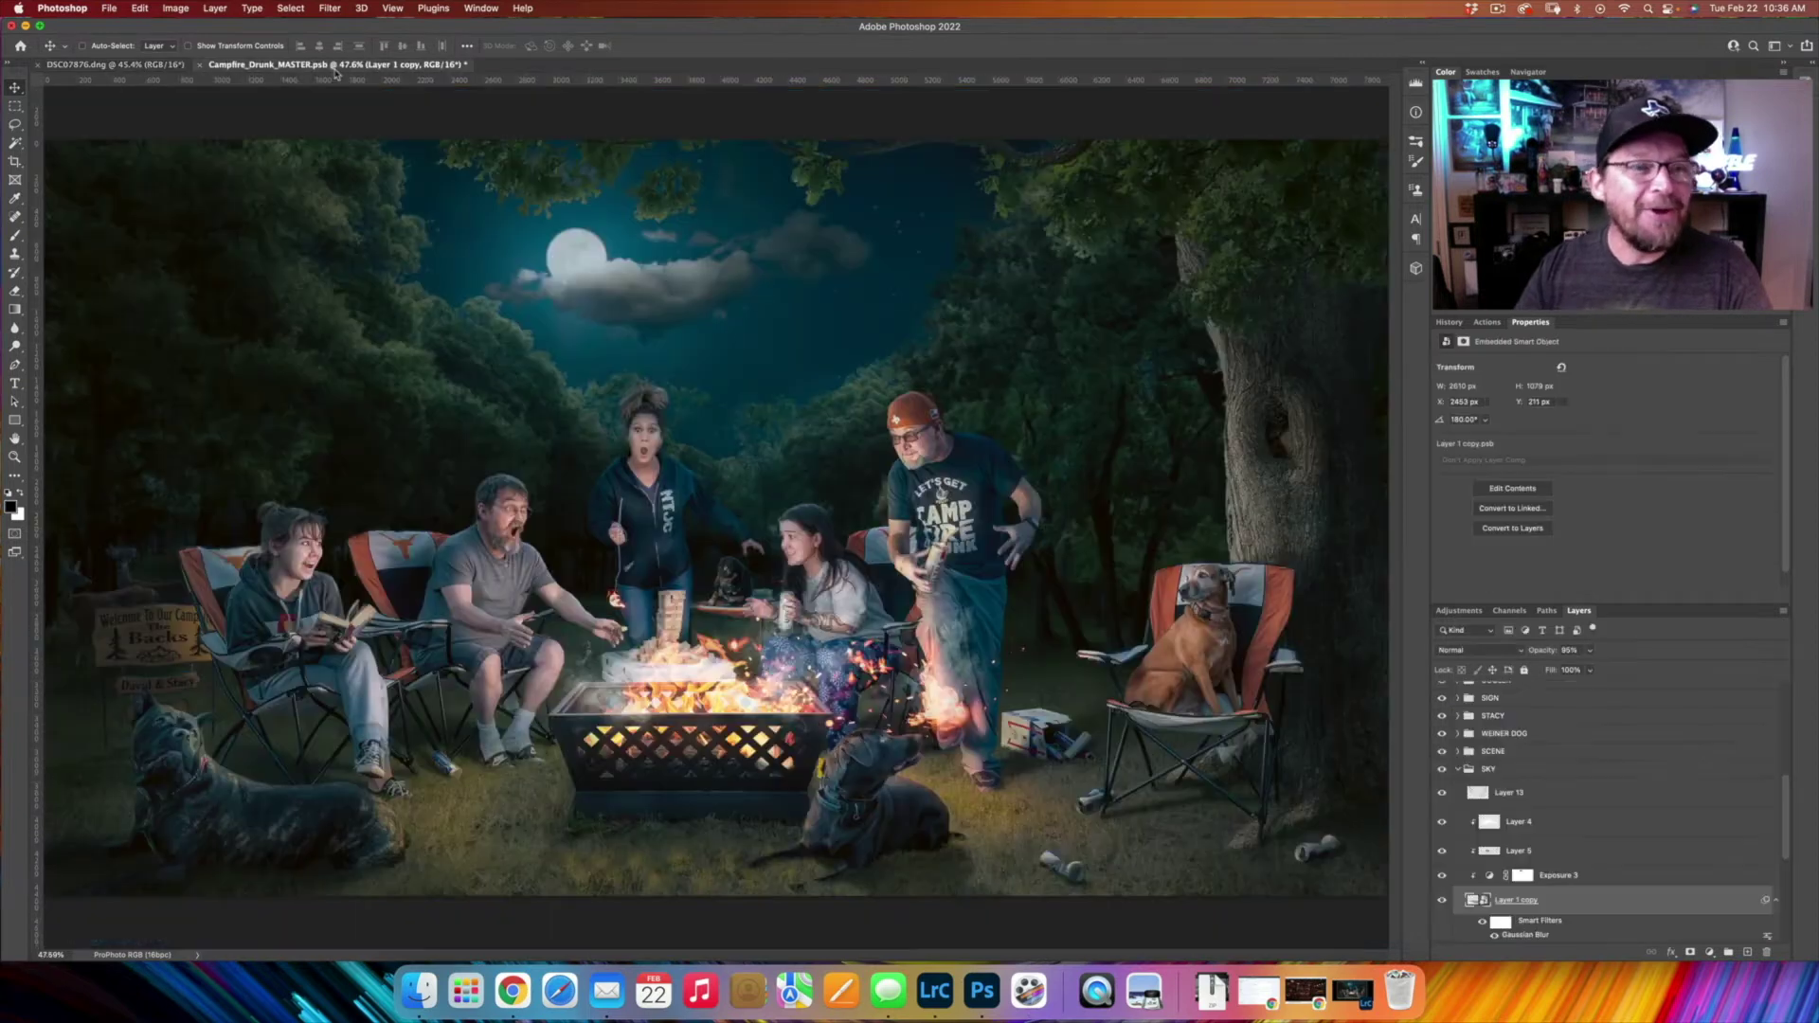
Hide and re-show the moon cloud layer, collapse the SKY group, and return to DSC07876.dng
scroll(1541, 769, "up", 10)
left_click(1542, 764)
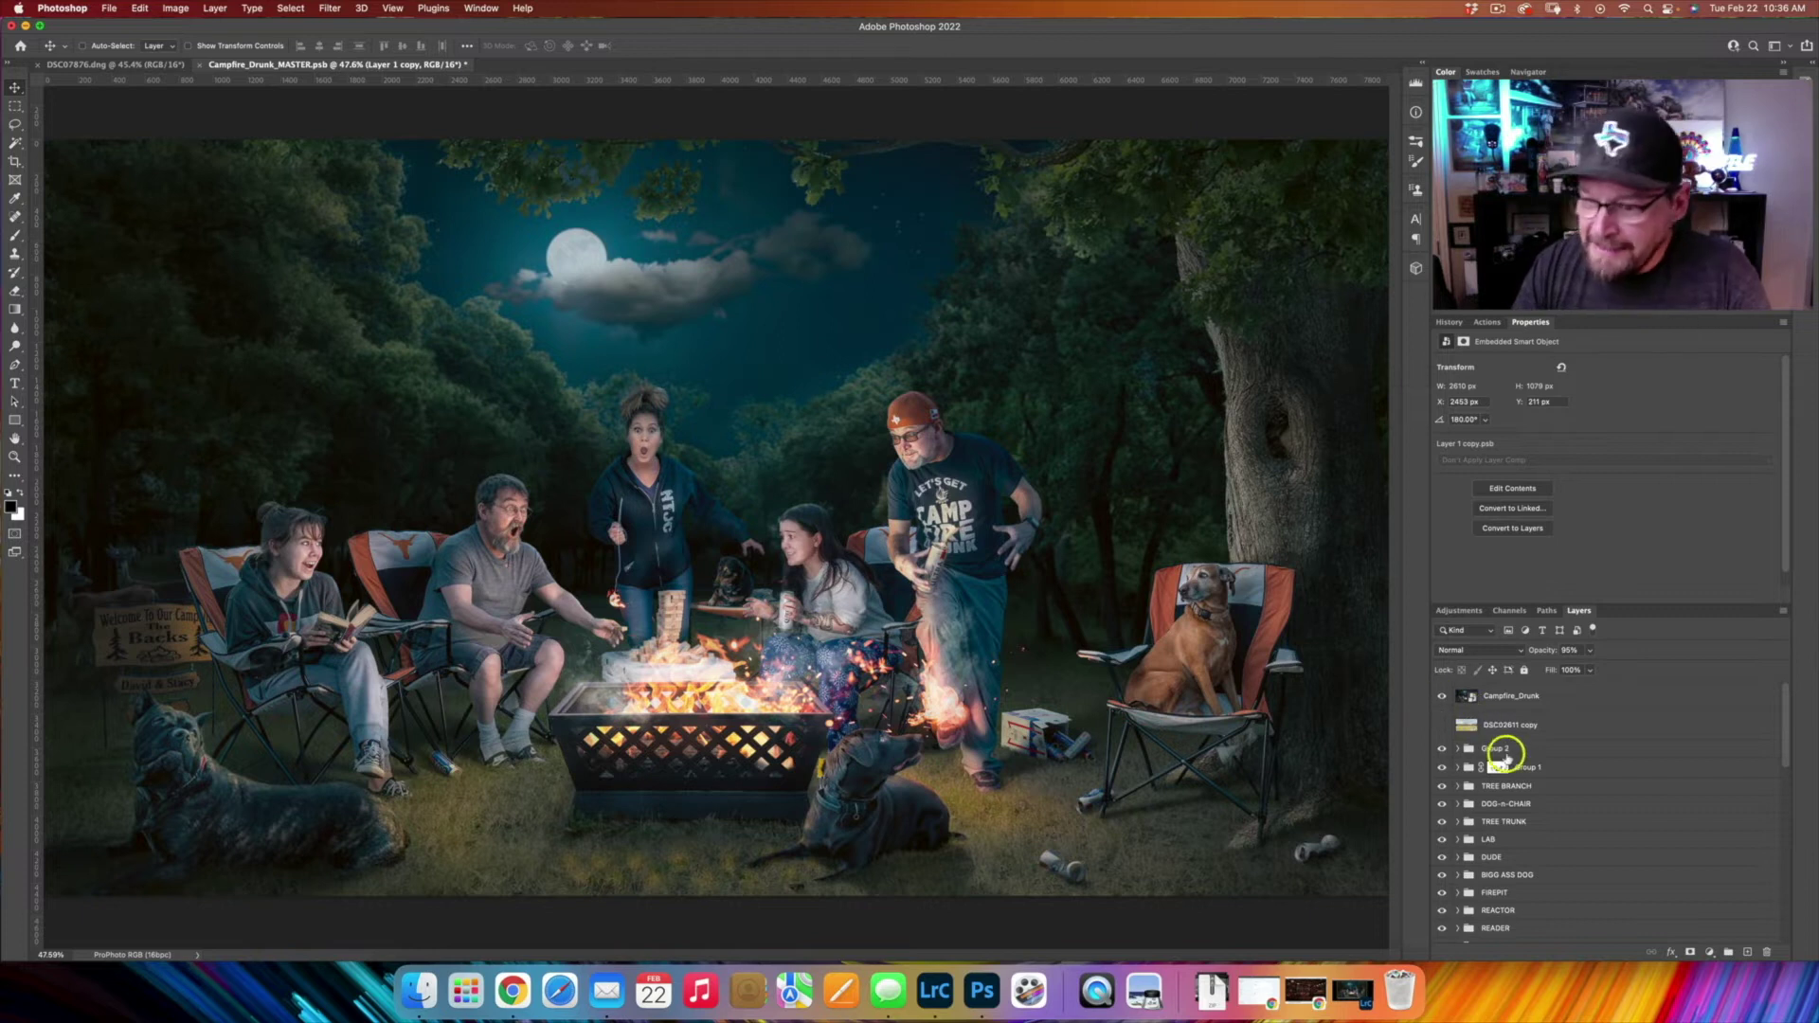
scroll(1502, 754, "down", 10)
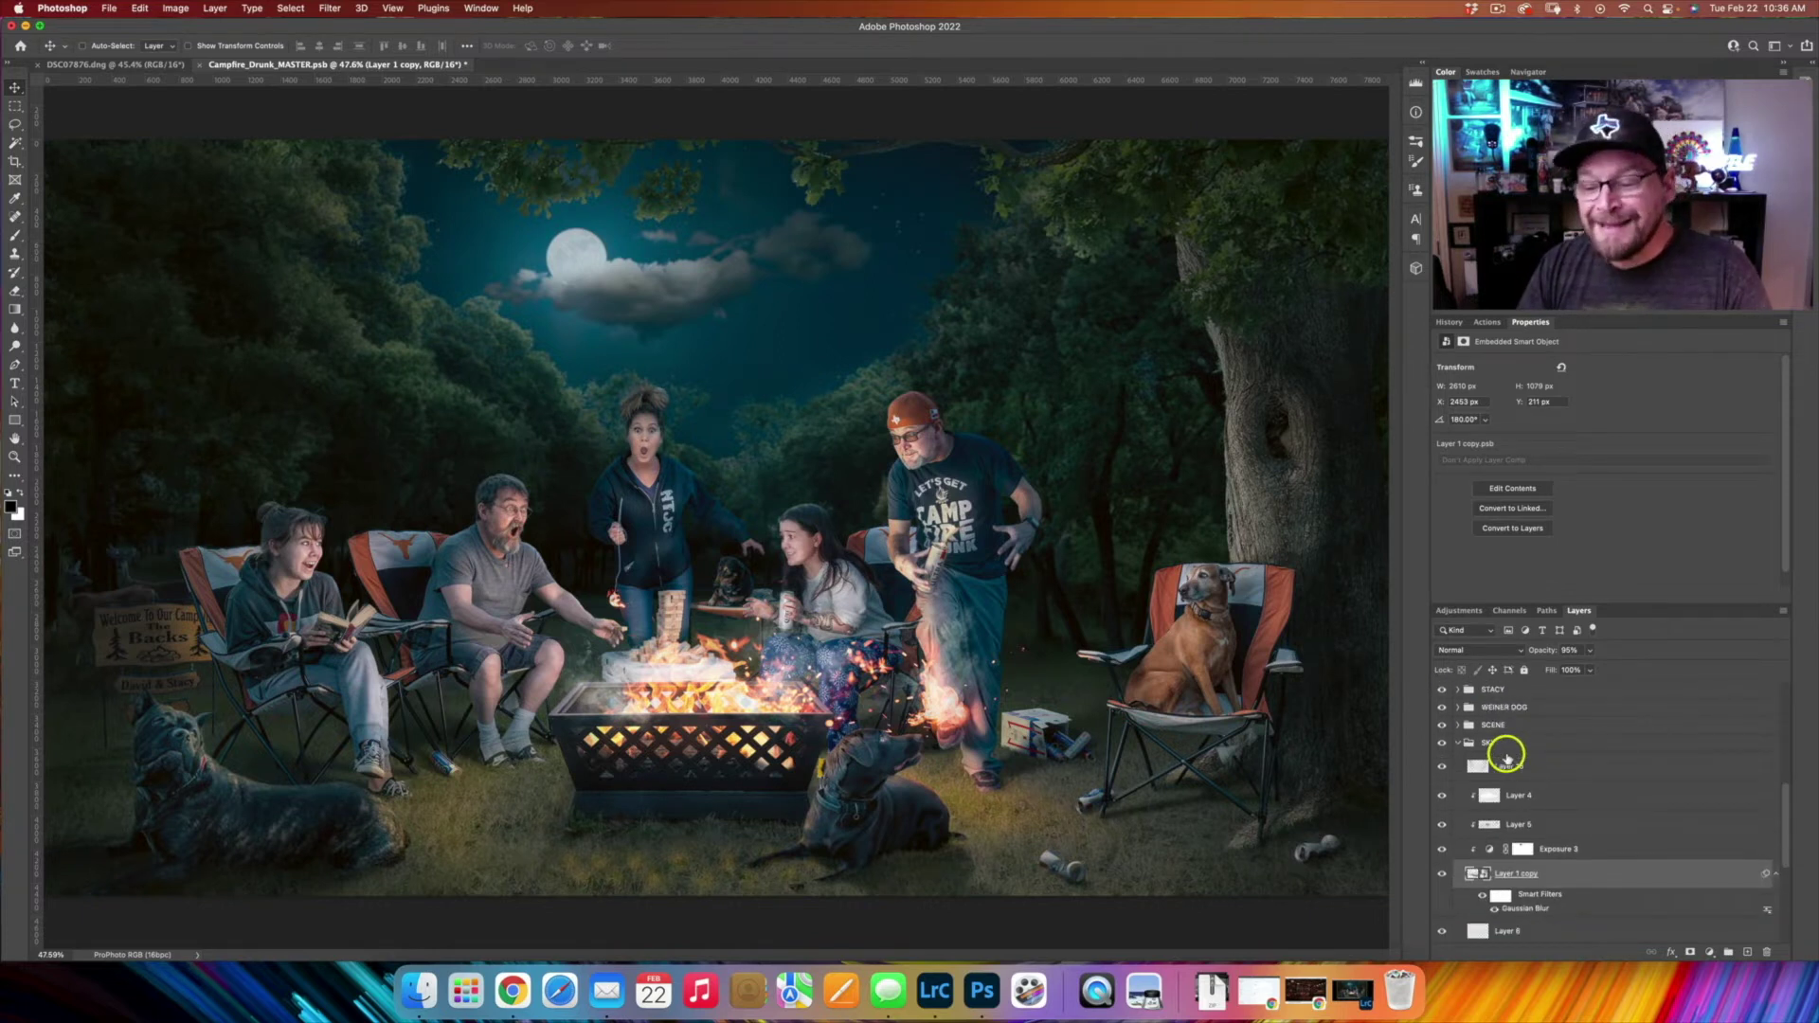
scroll(1510, 862, "up", 10)
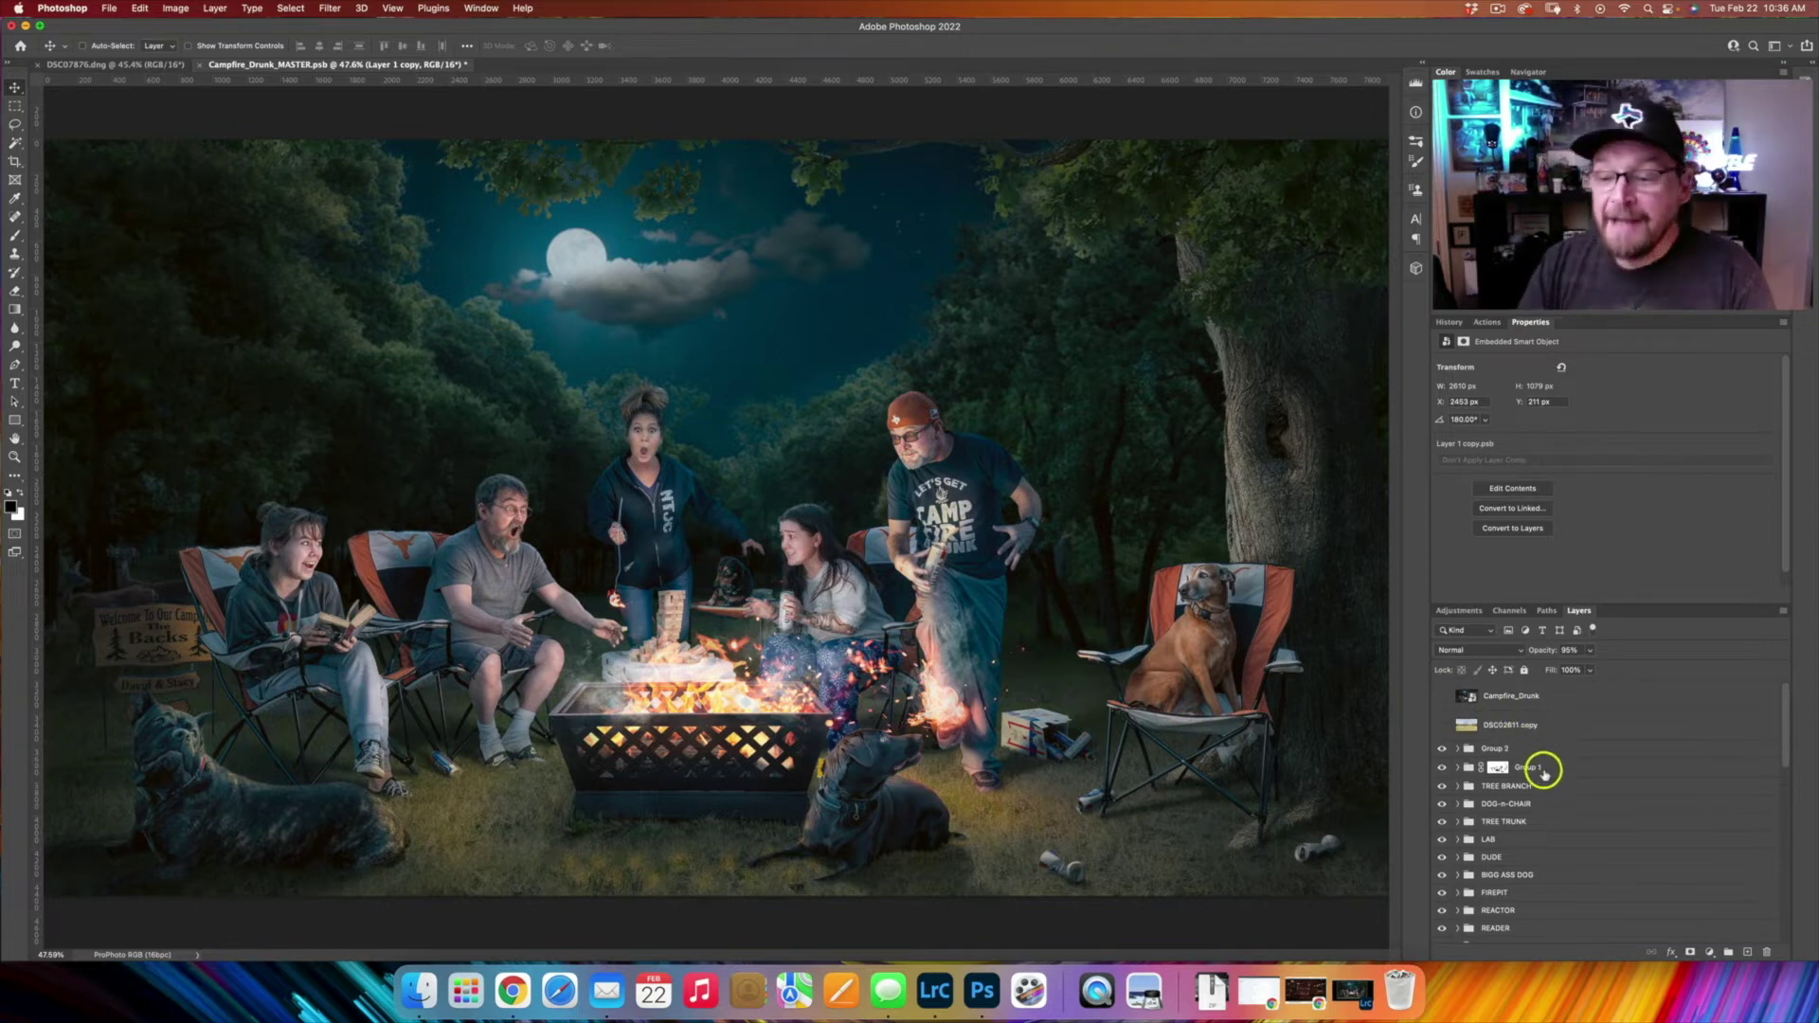
scroll(1542, 764, "down", 10)
scroll(1548, 794, "up", 3)
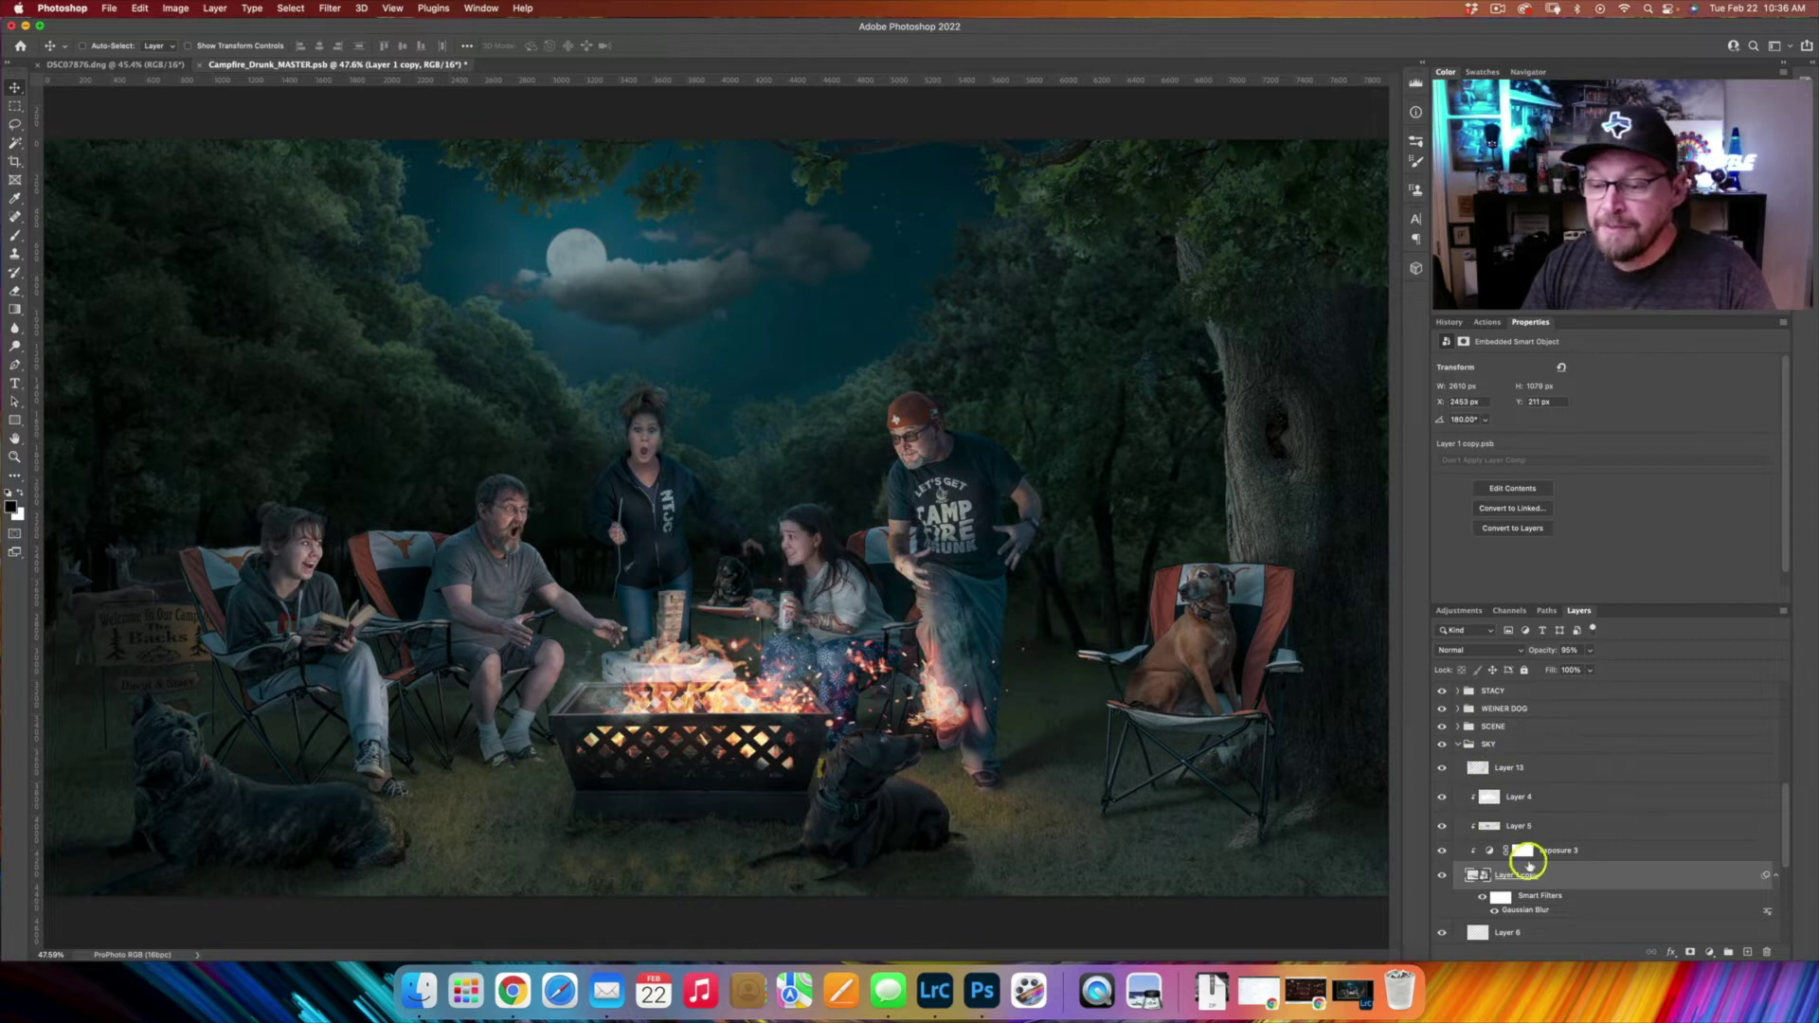
left_click(1441, 877)
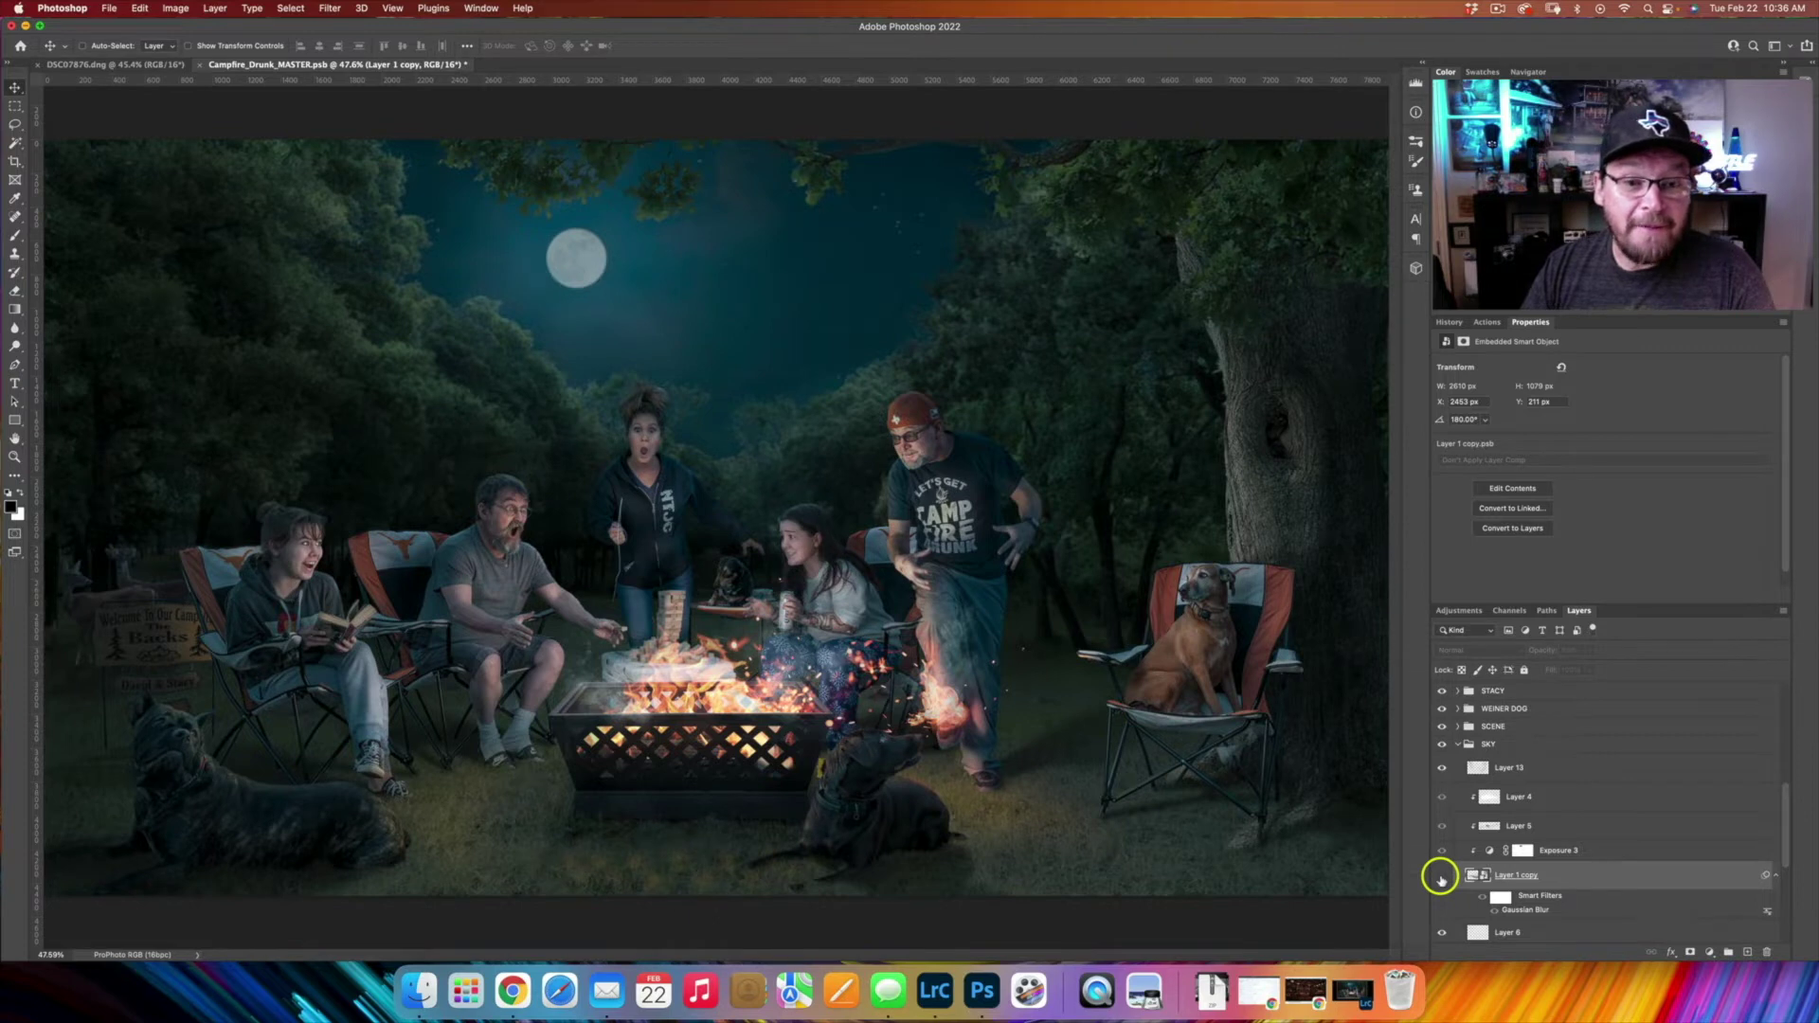
left_click(1441, 877)
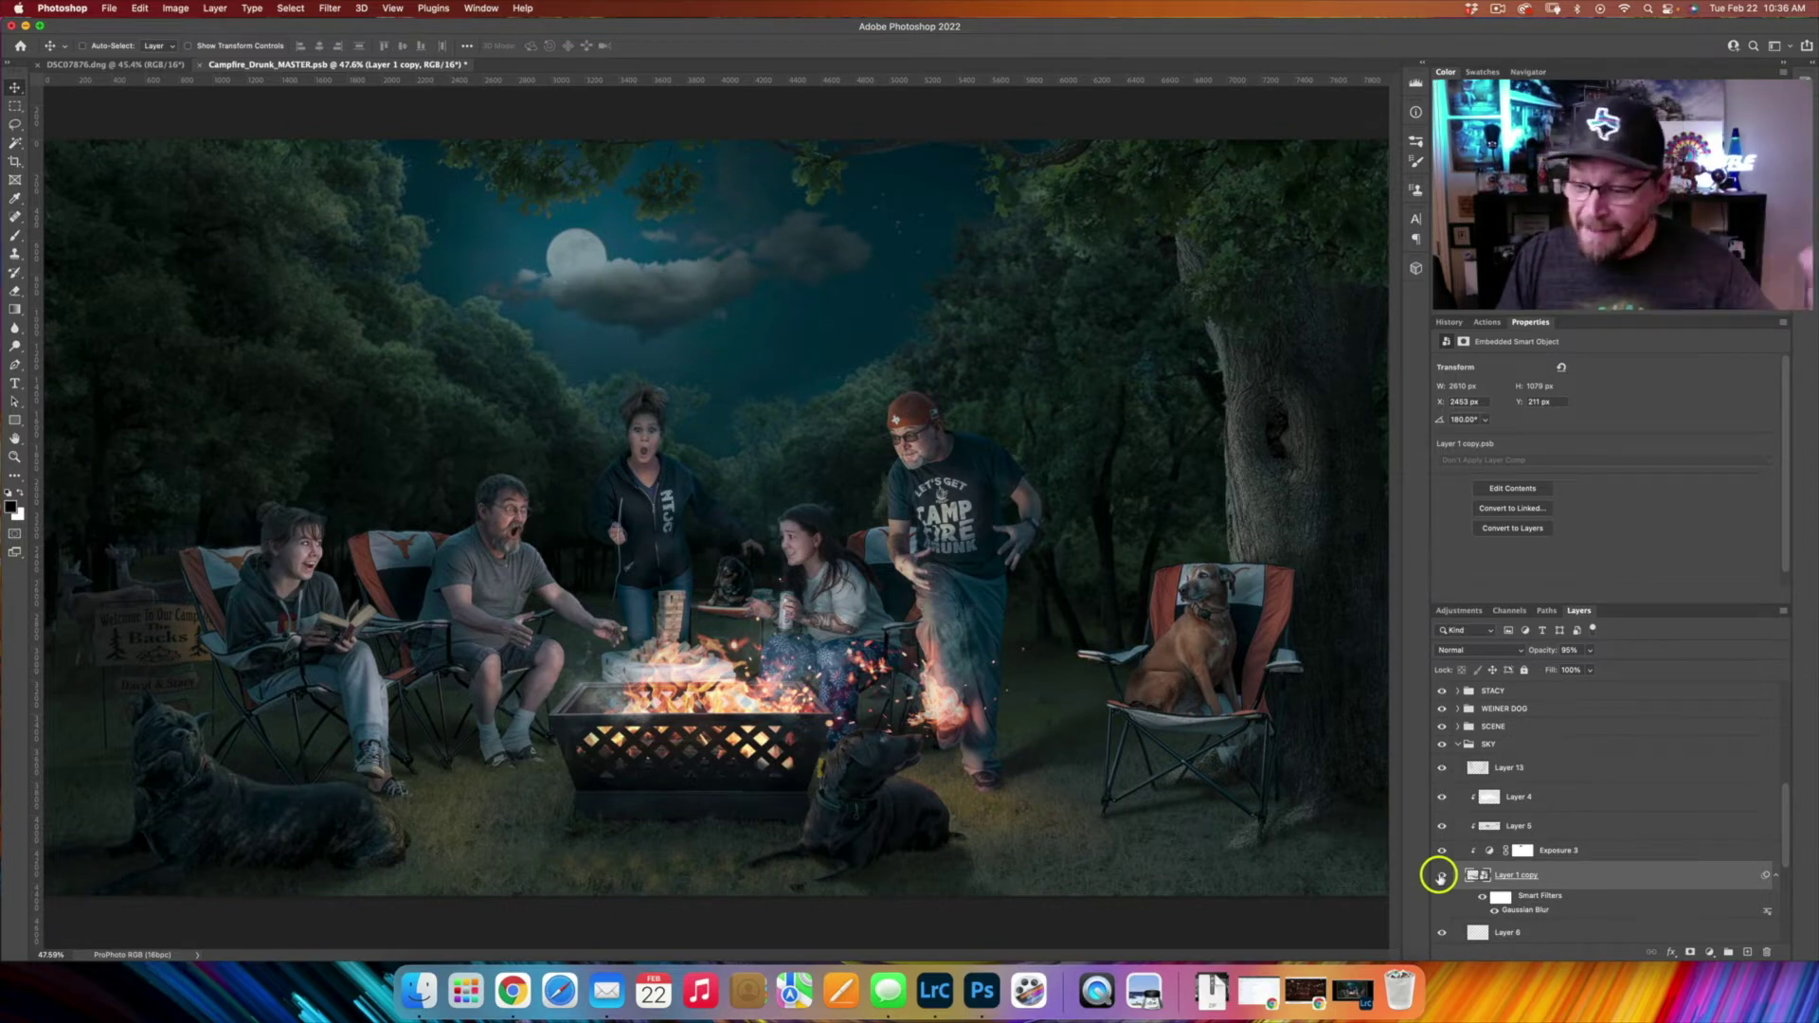
left_click(1459, 745)
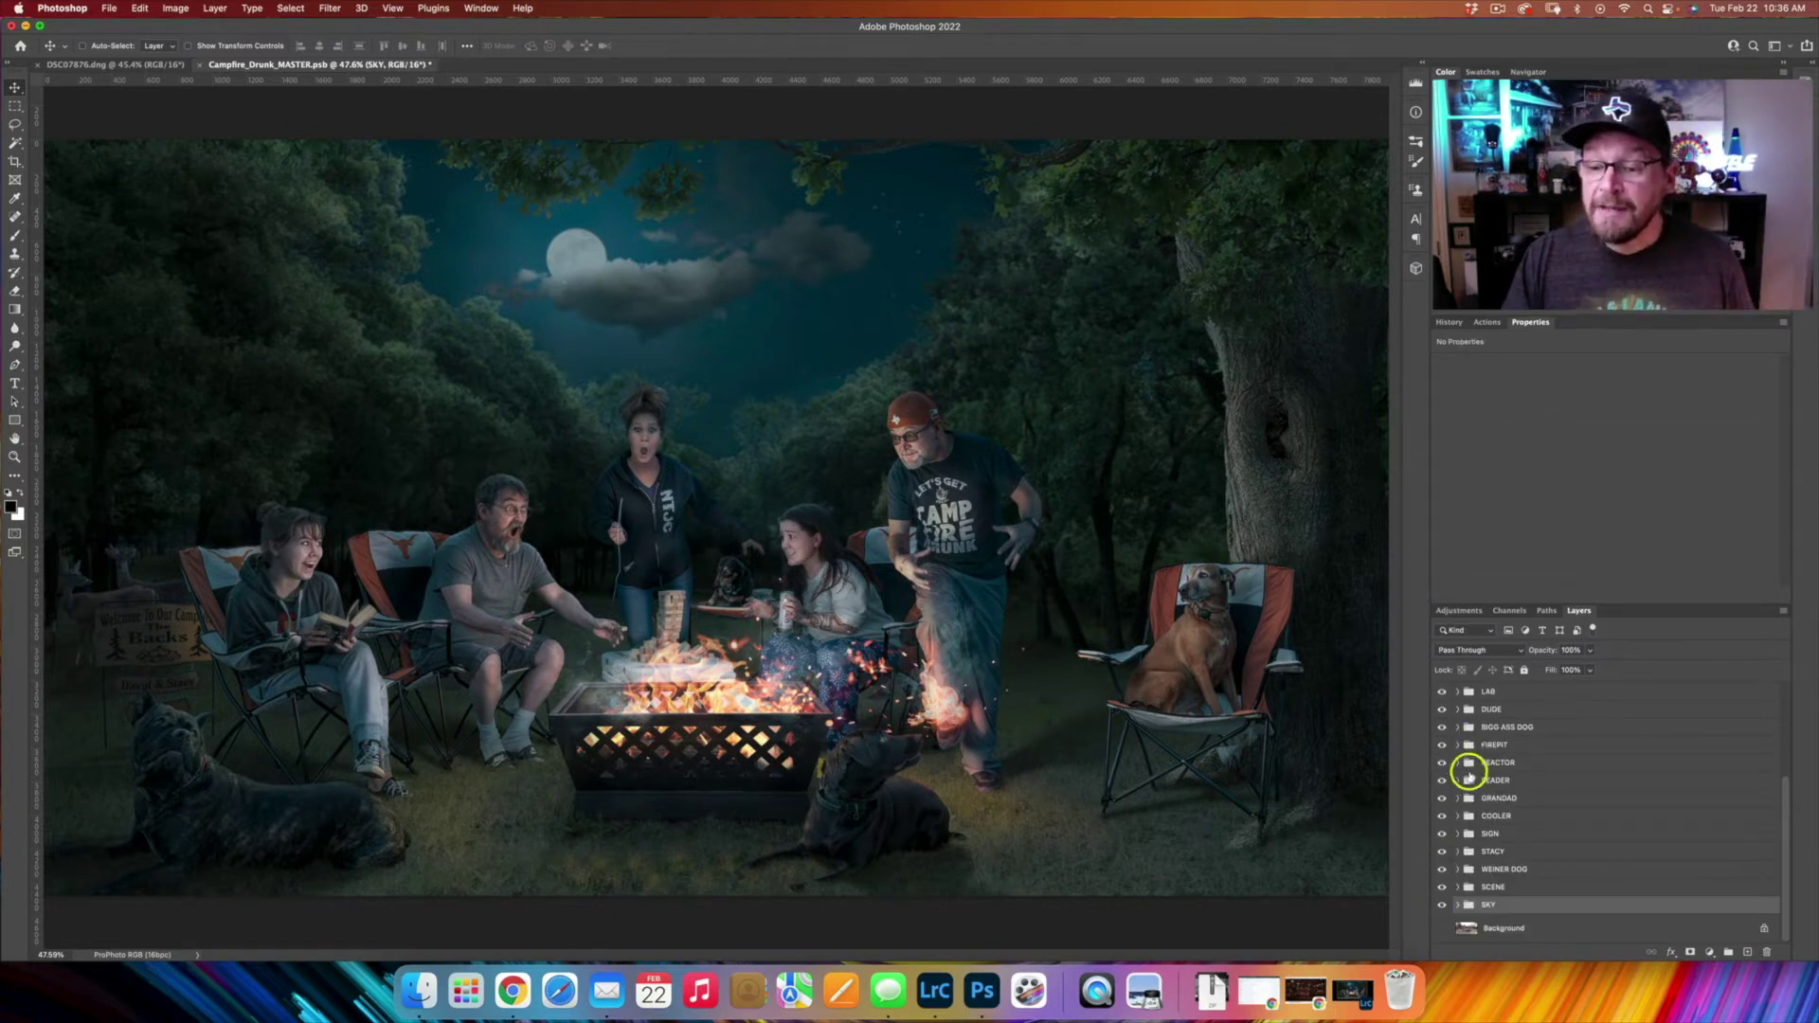
left_click(92, 65)
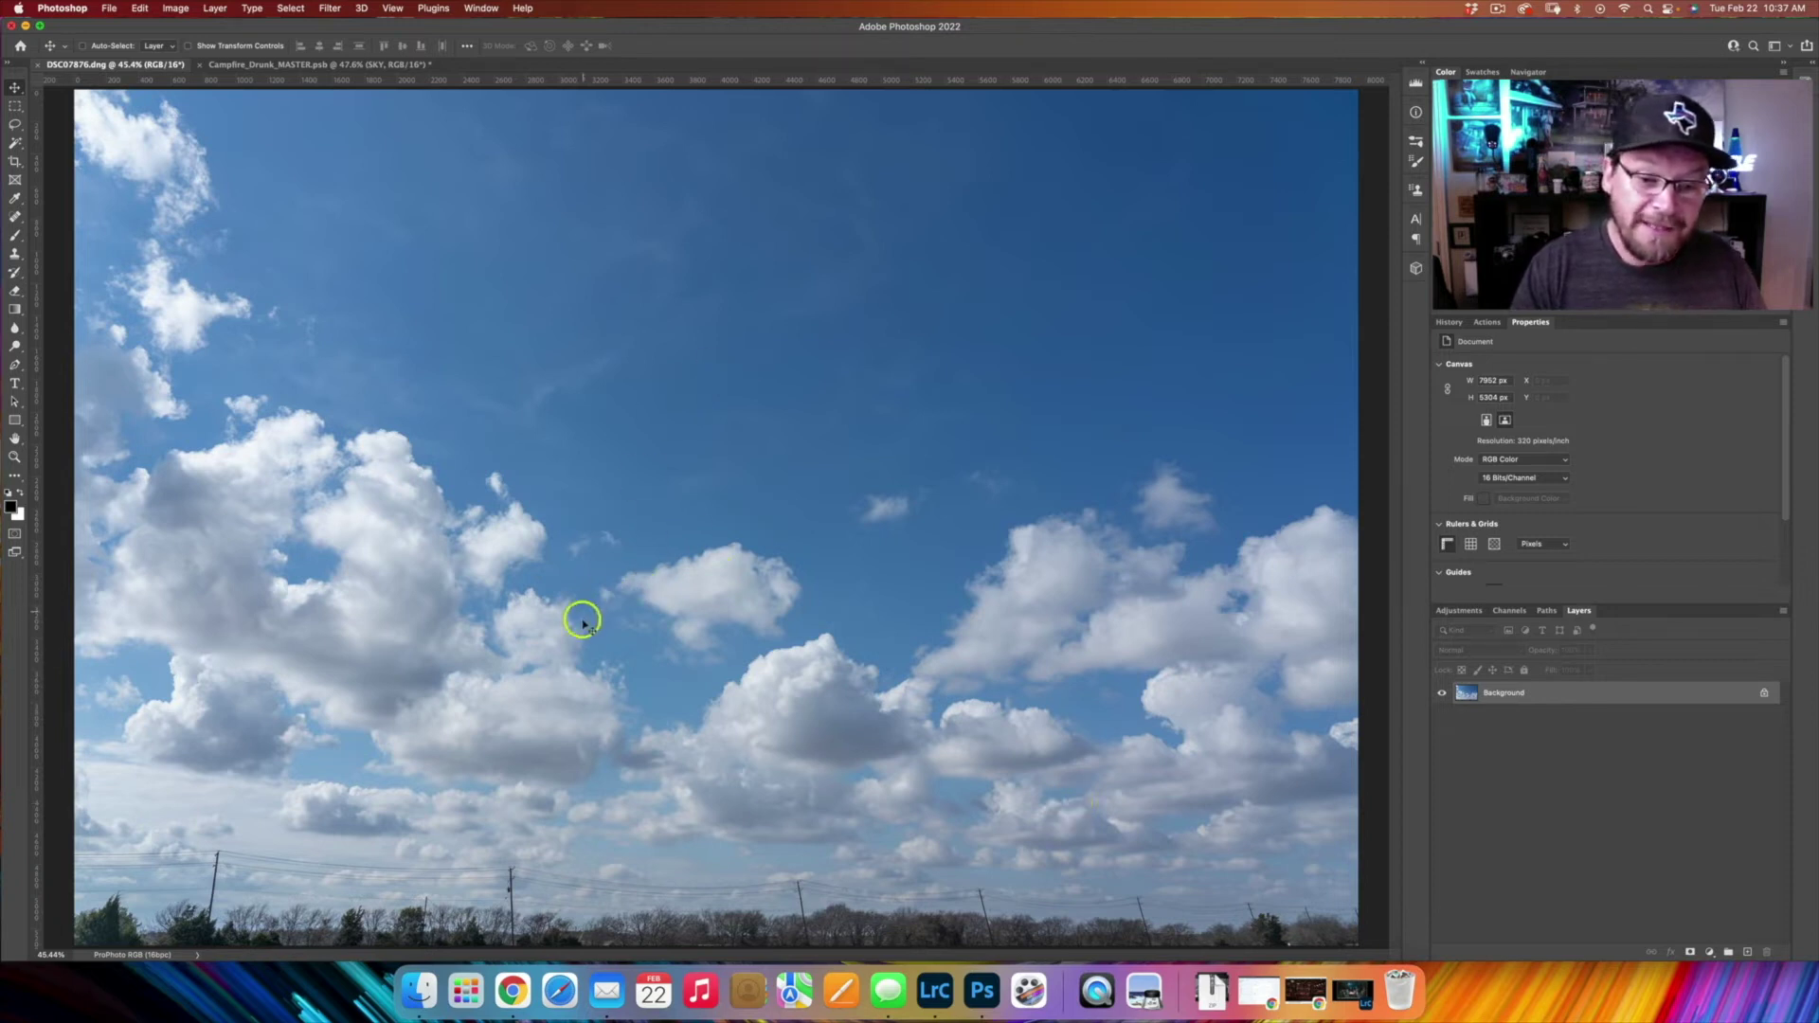
Lasso the small central cloud, copy it to Layer 1, and hide the Background
key("l")
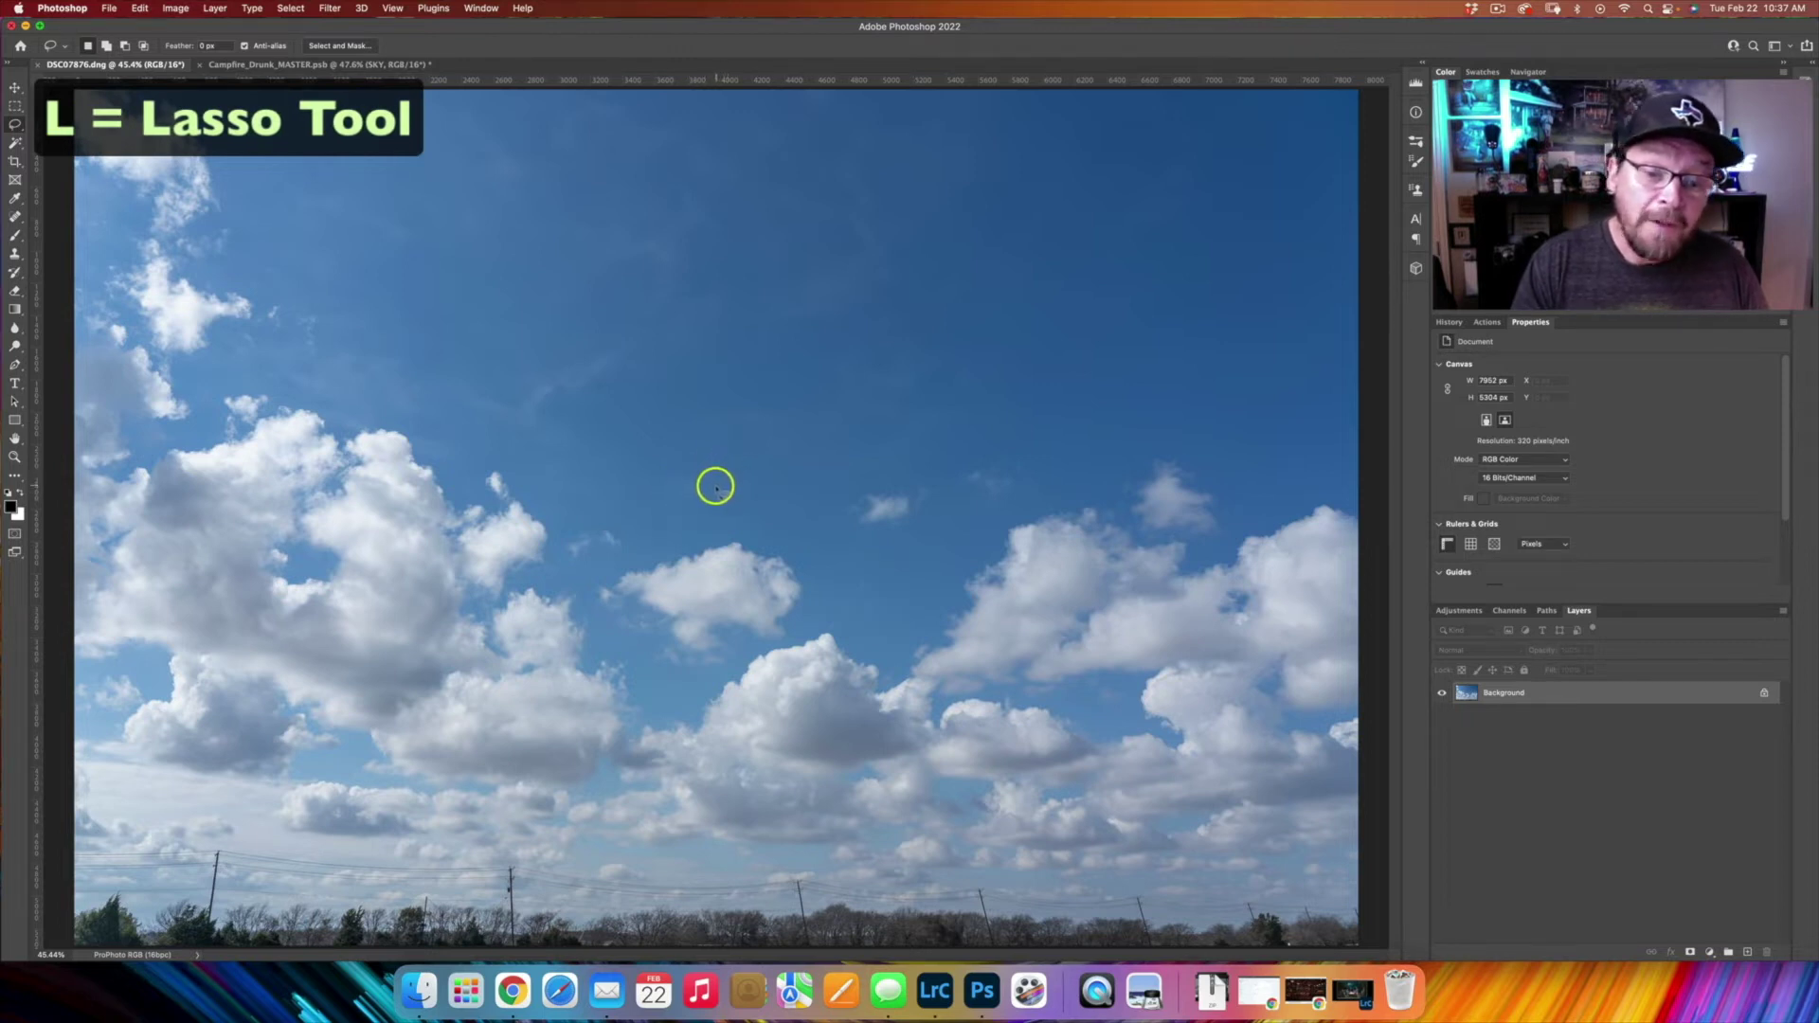
mouse_move(715, 487)
left_mouse_down()
mouse_move(582, 596)
mouse_move(645, 673)
mouse_move(698, 684)
mouse_move(842, 597)
mouse_move(787, 496)
mouse_move(720, 489)
left_mouse_up()
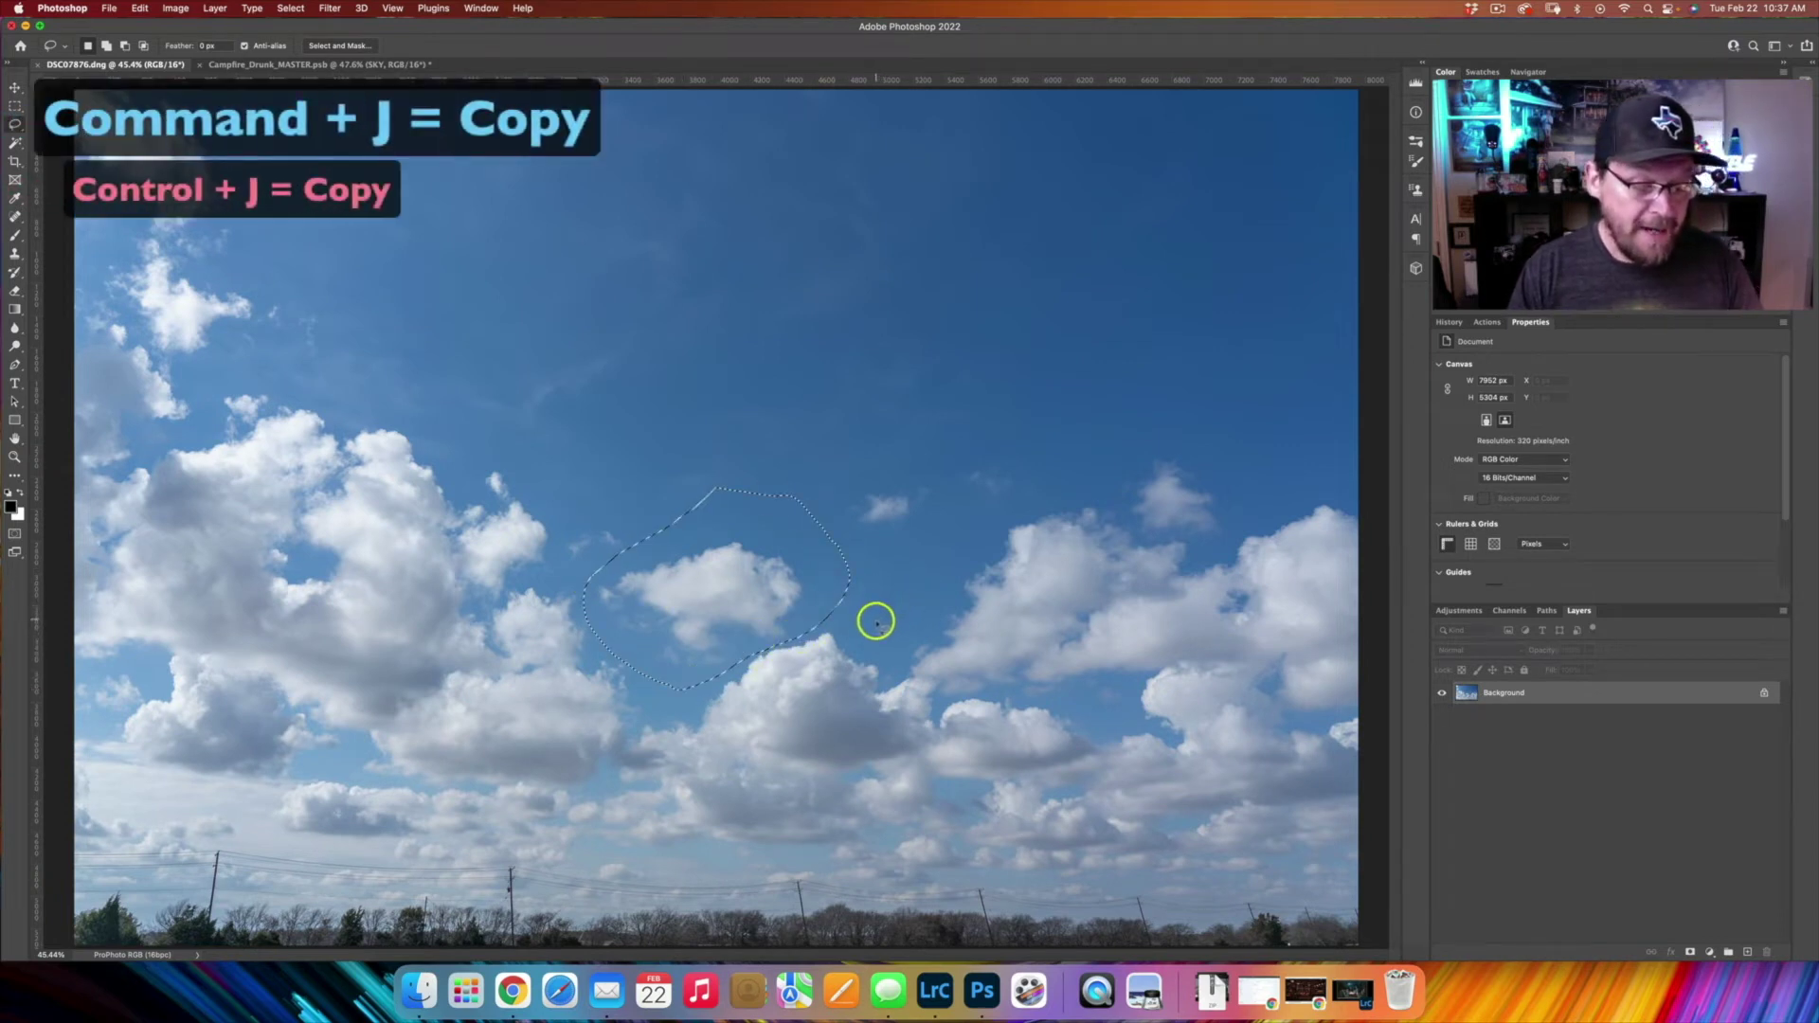
key("super+j")
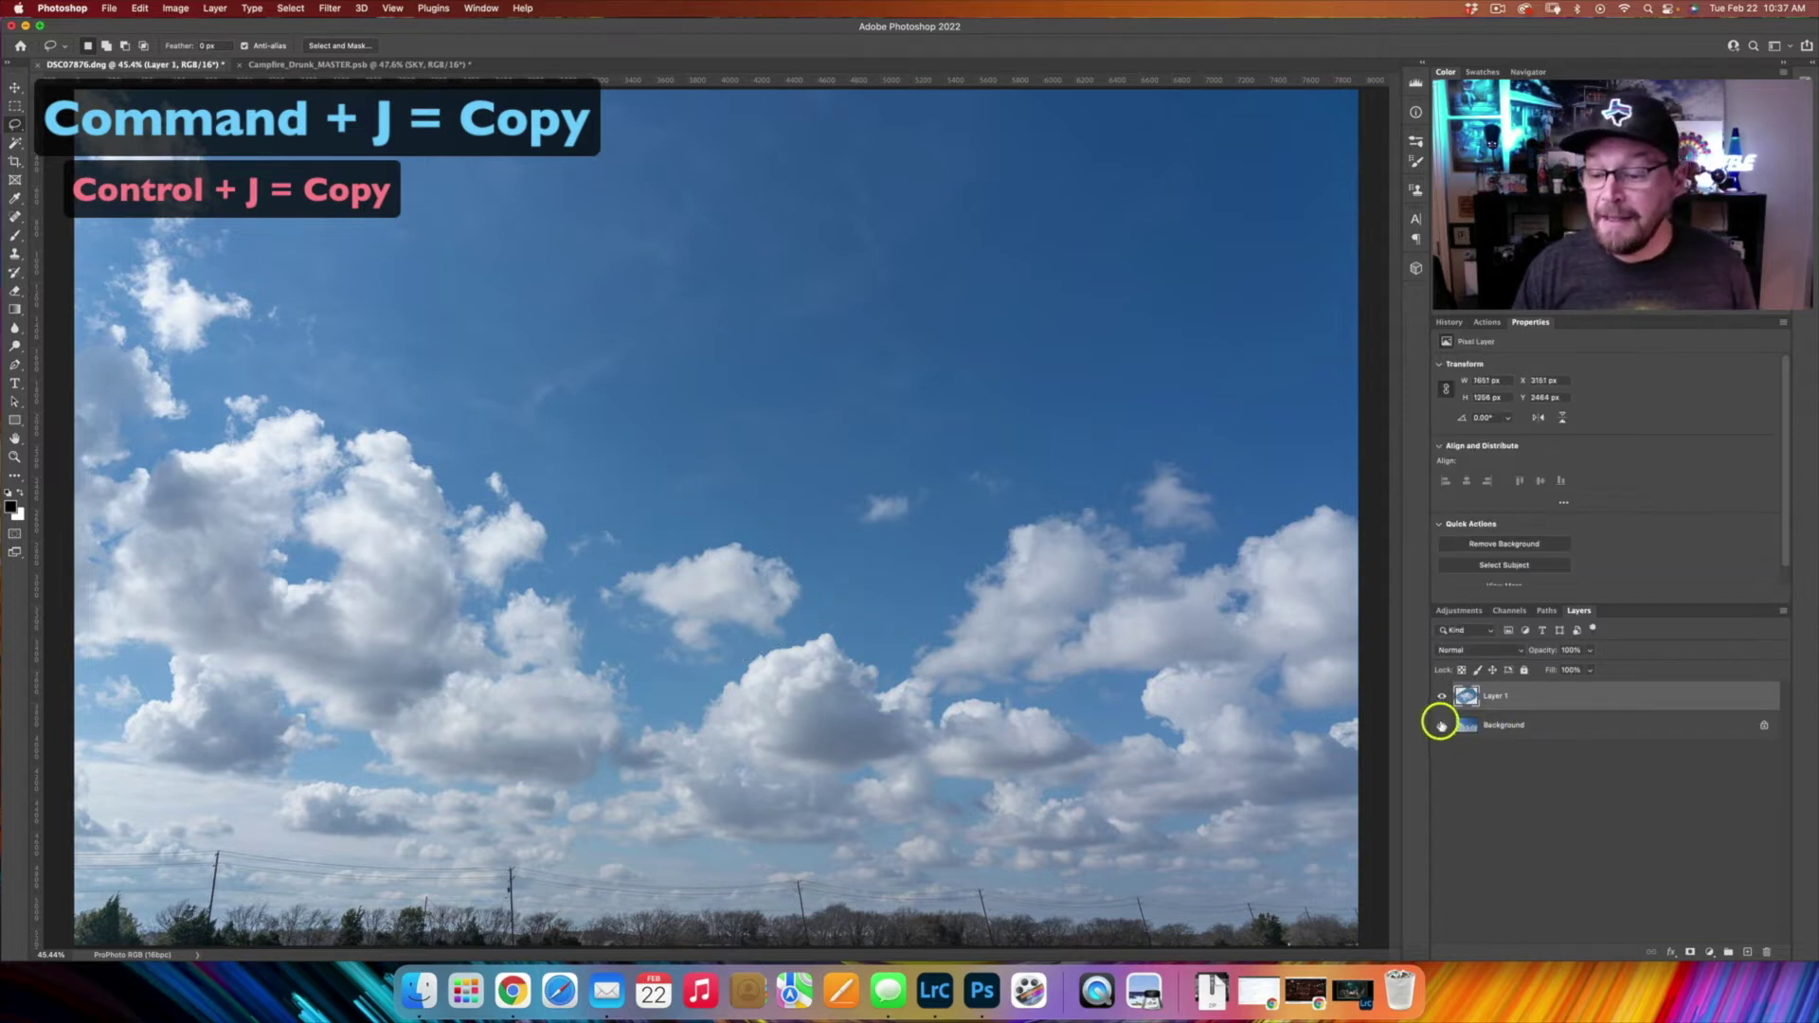
left_click(1441, 725)
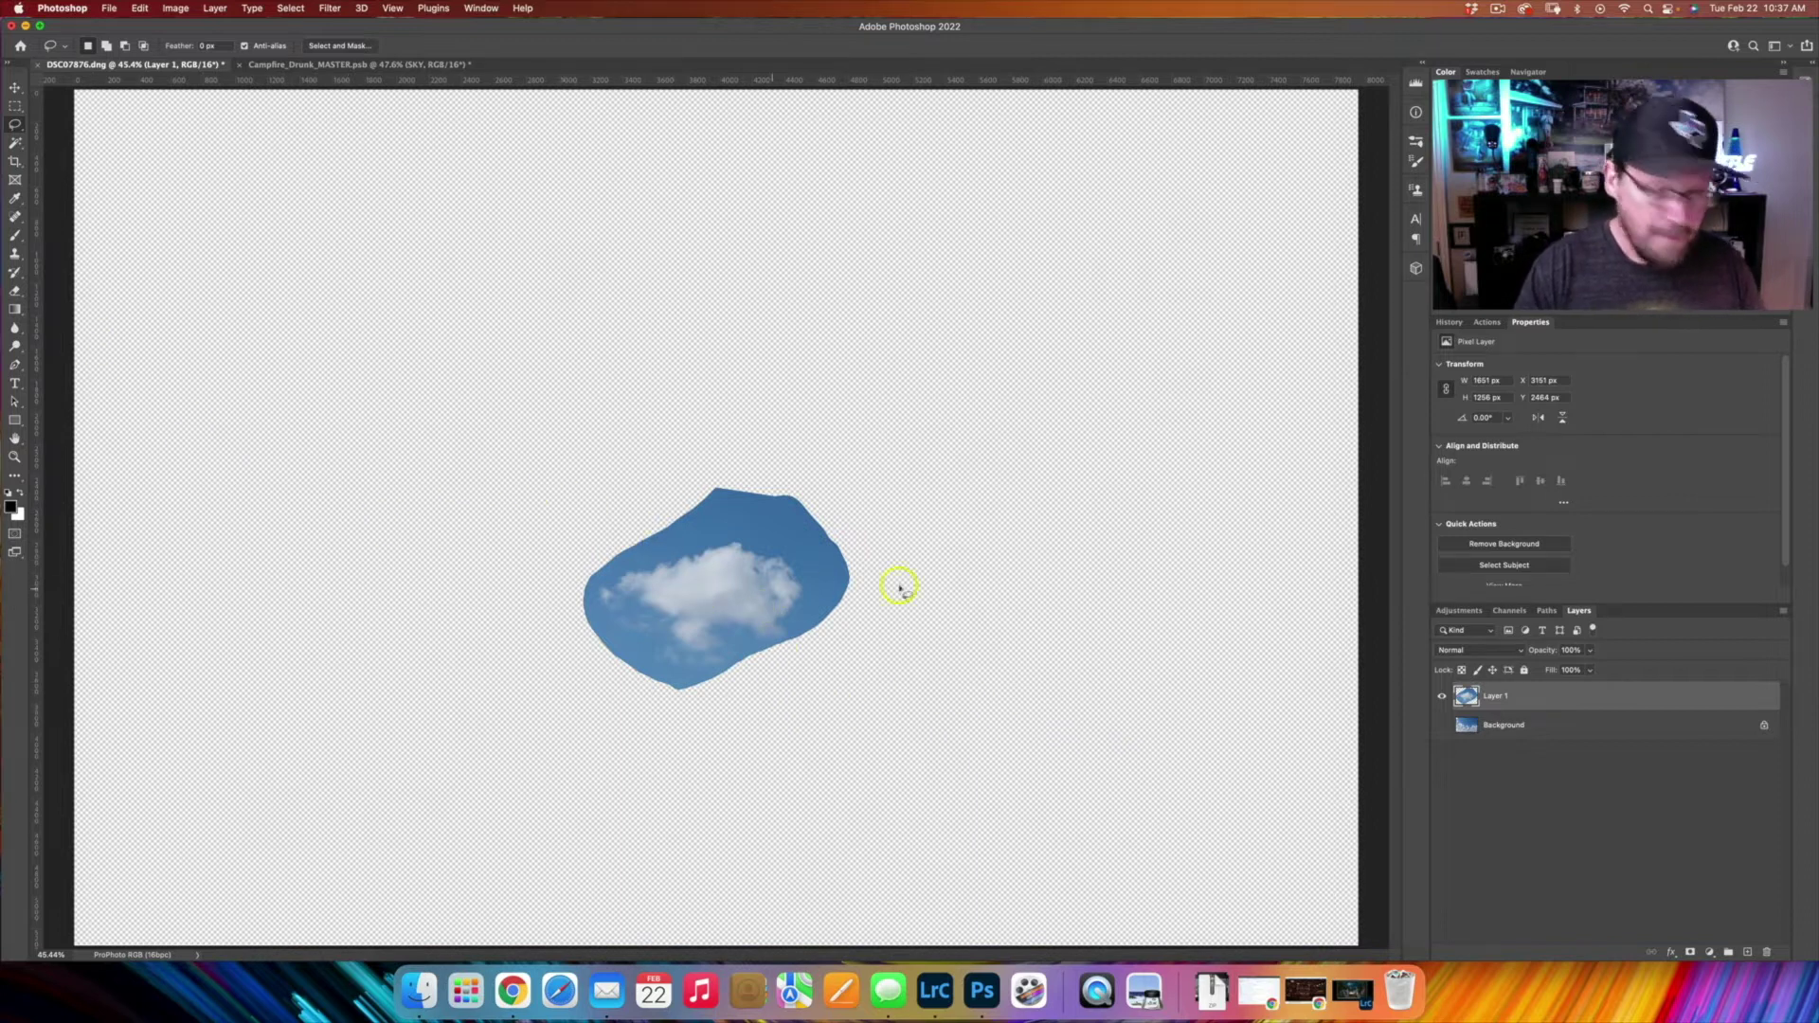
Crop the canvas by pulling all four crop edges in tightly around the cloud
key("c")
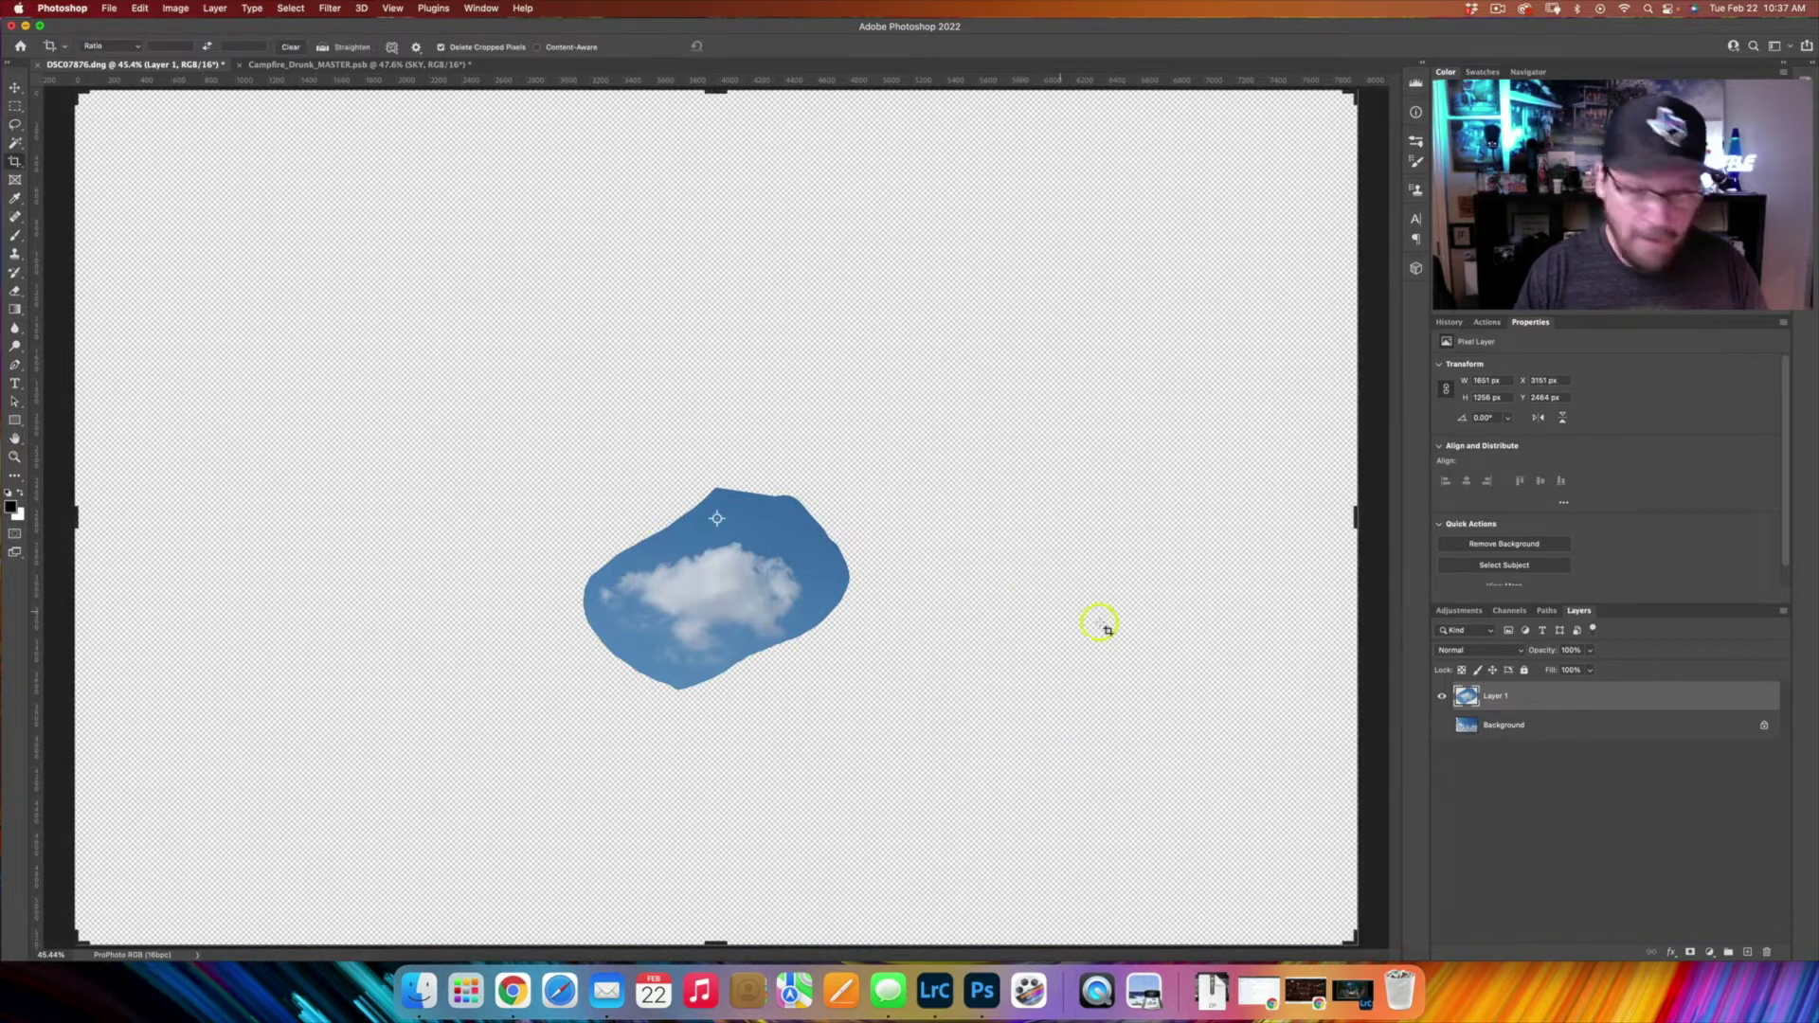
left_click_drag(1357, 519, 1091, 519)
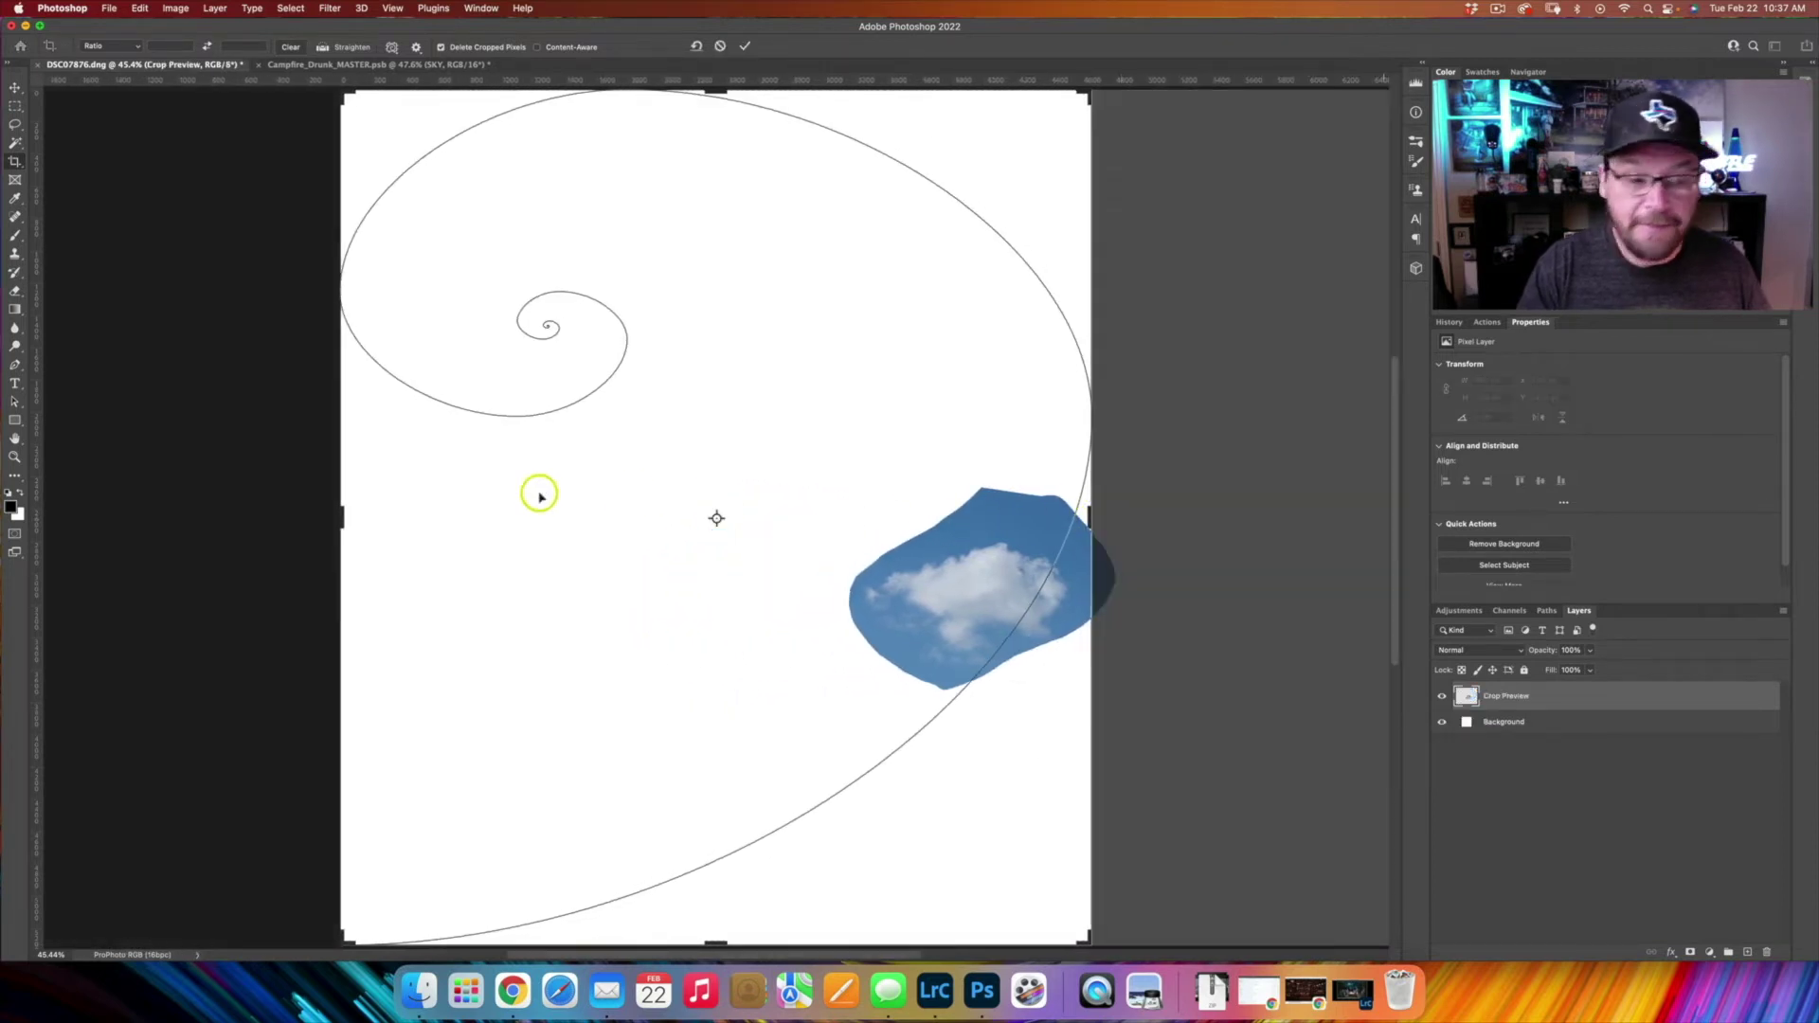
left_click_drag(346, 515, 617, 491)
left_click_drag(716, 87, 718, 297)
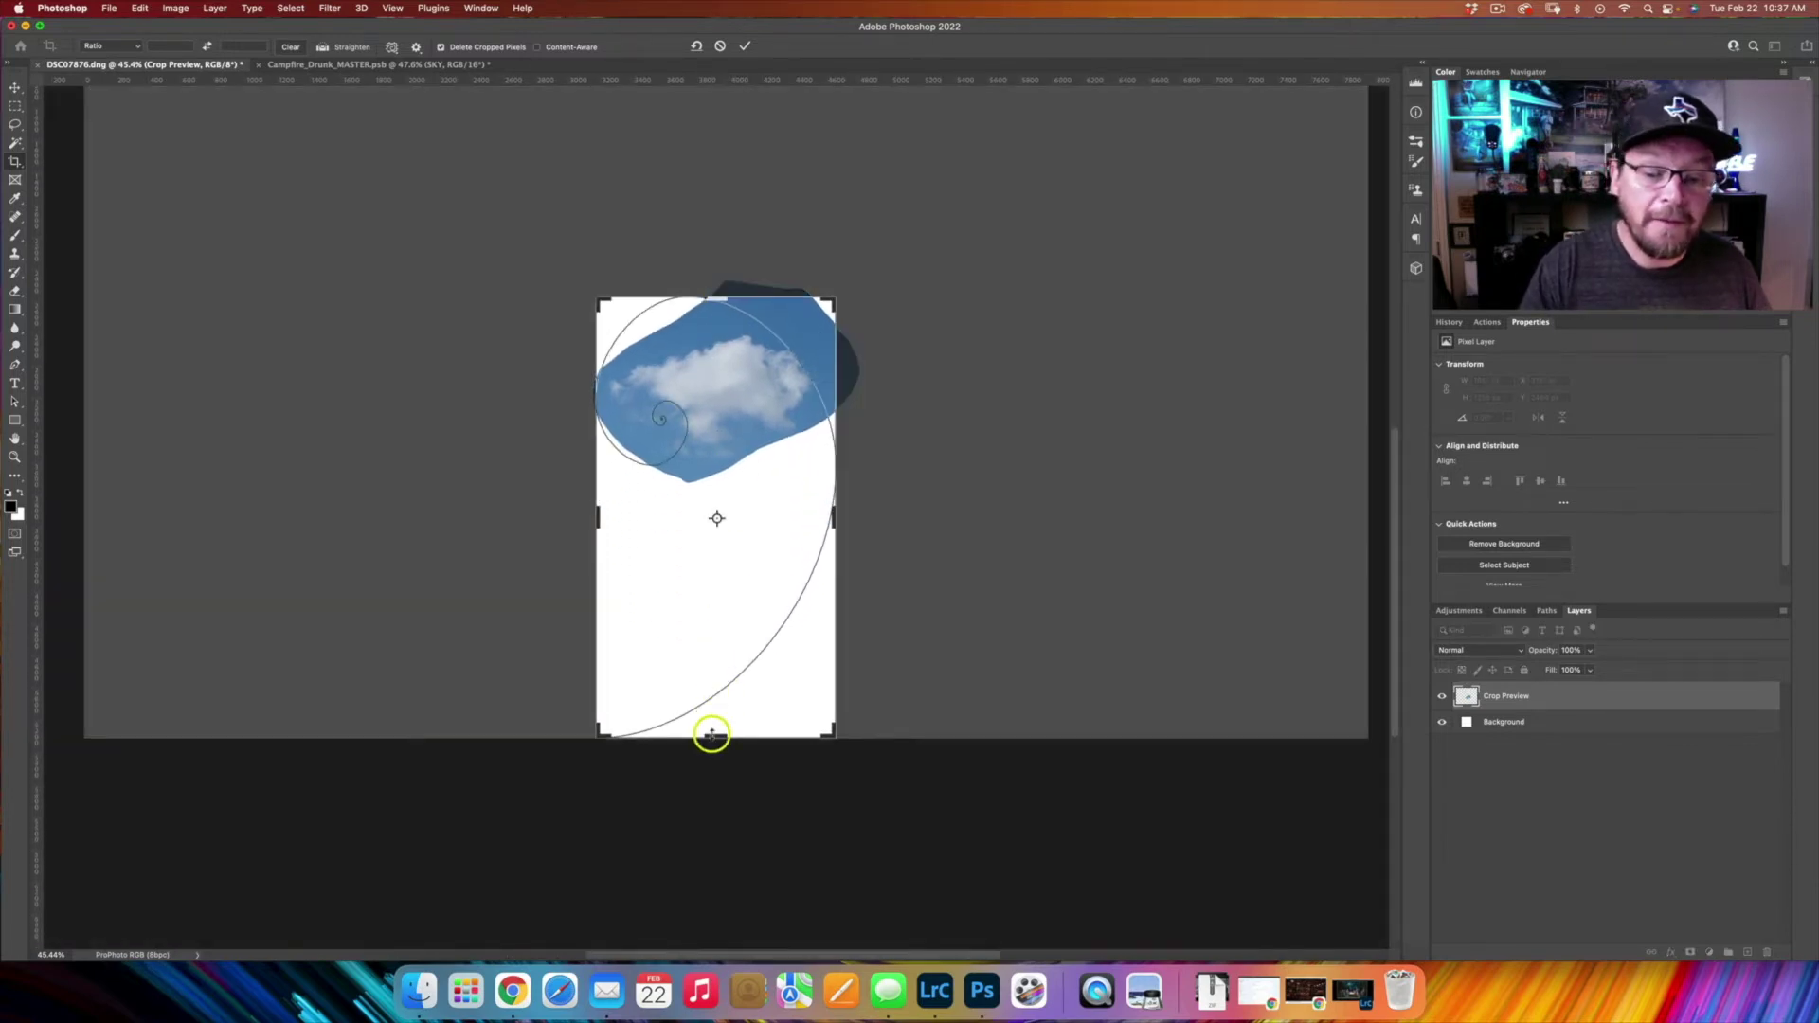
left_click_drag(711, 735, 709, 602)
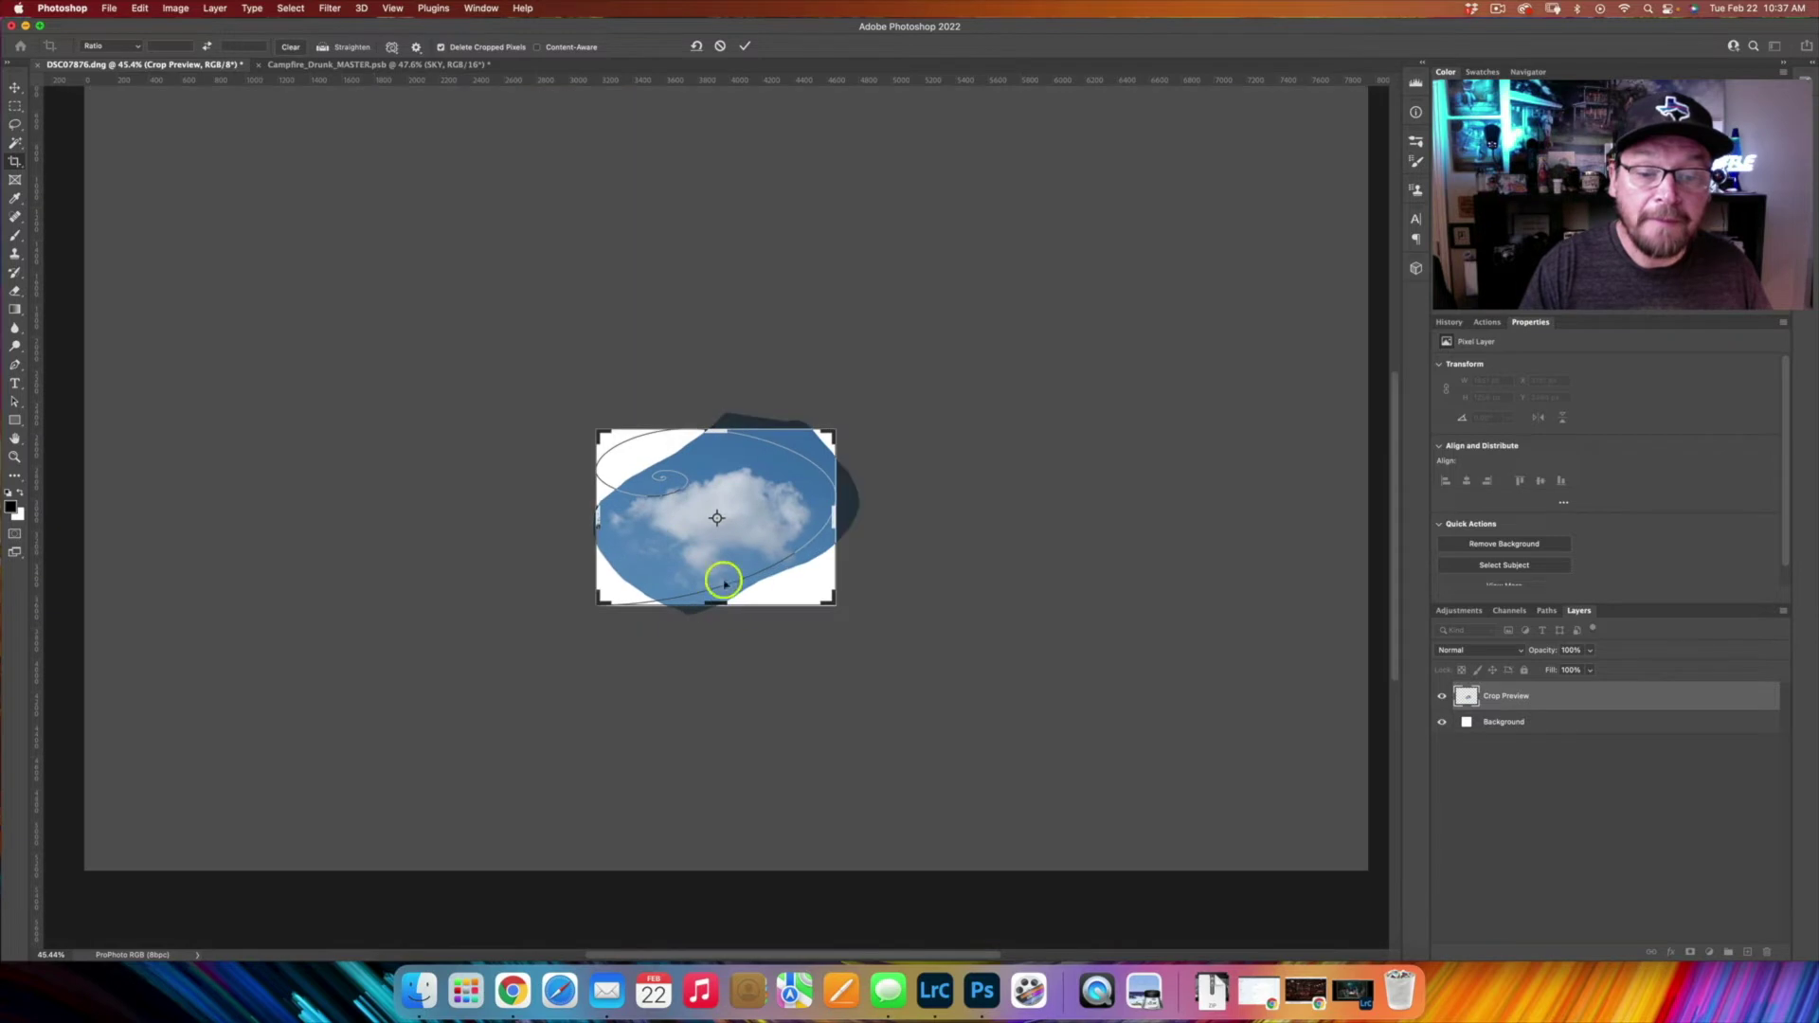
key("Return")
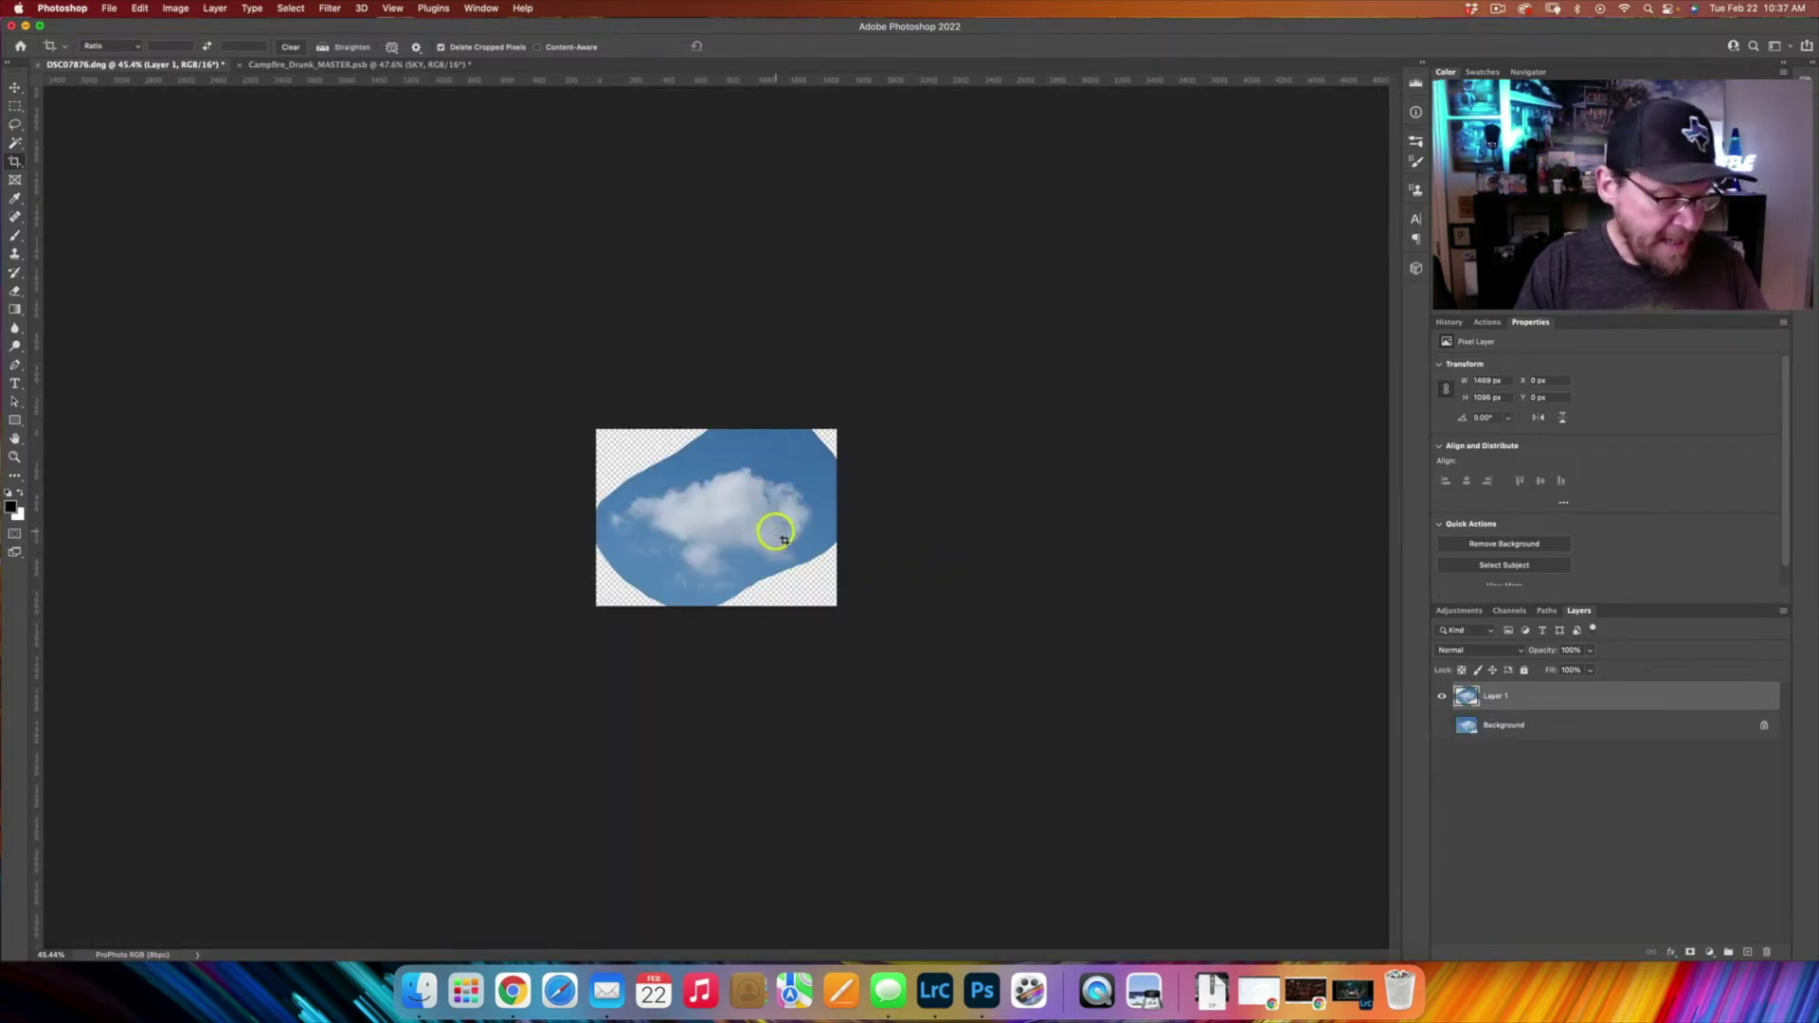
Fill the Background with sampled sky blue, make it visible, and adjust a soft brush
left_click(14, 198)
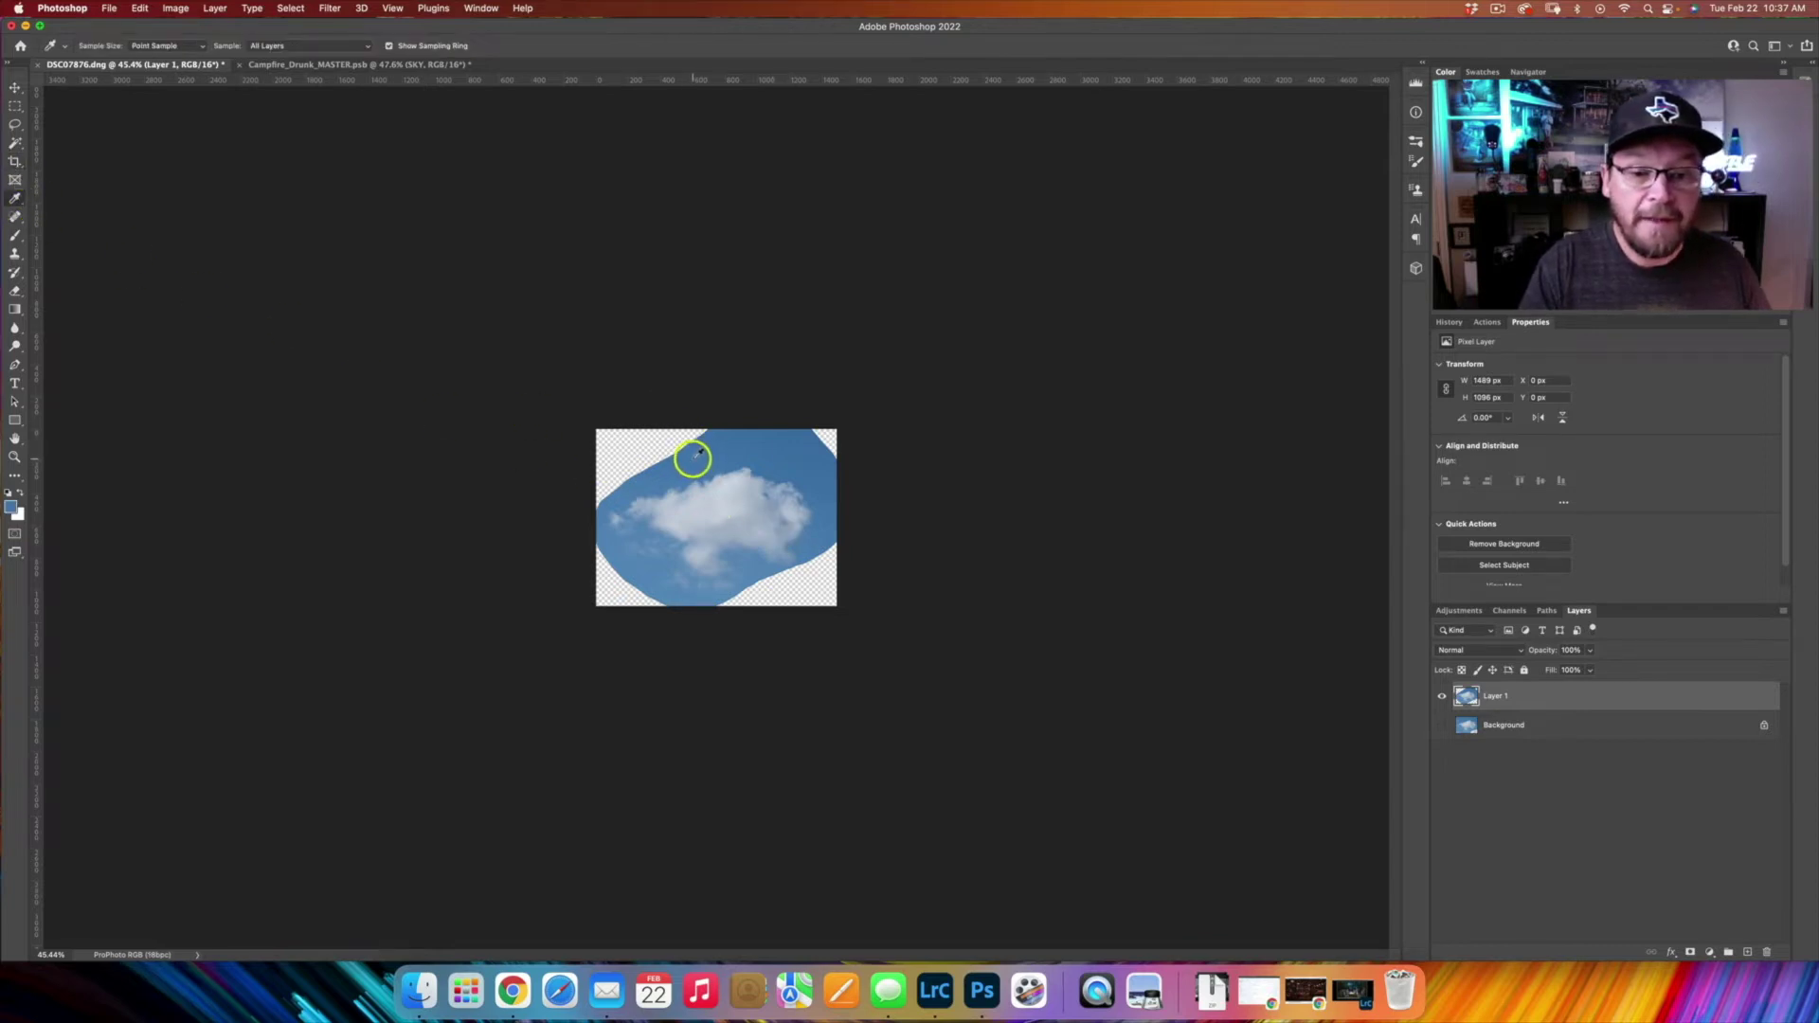
left_click(1565, 729)
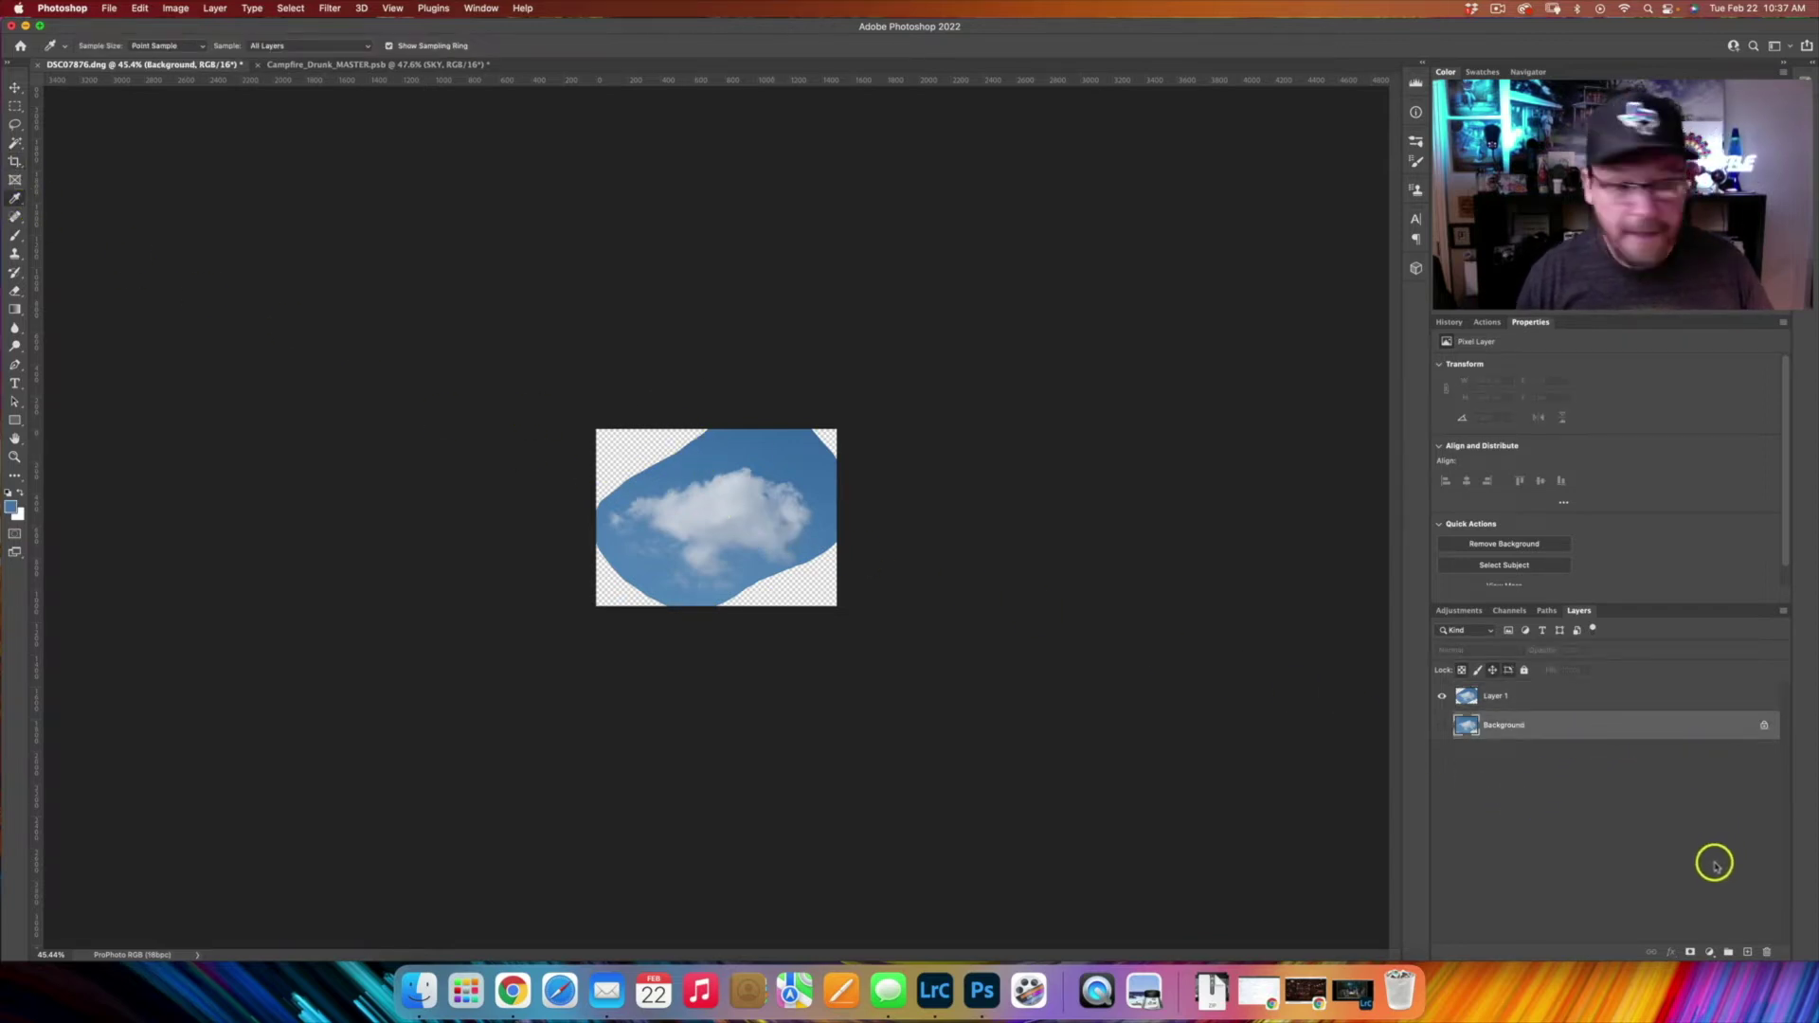
key("alt+BackSpace")
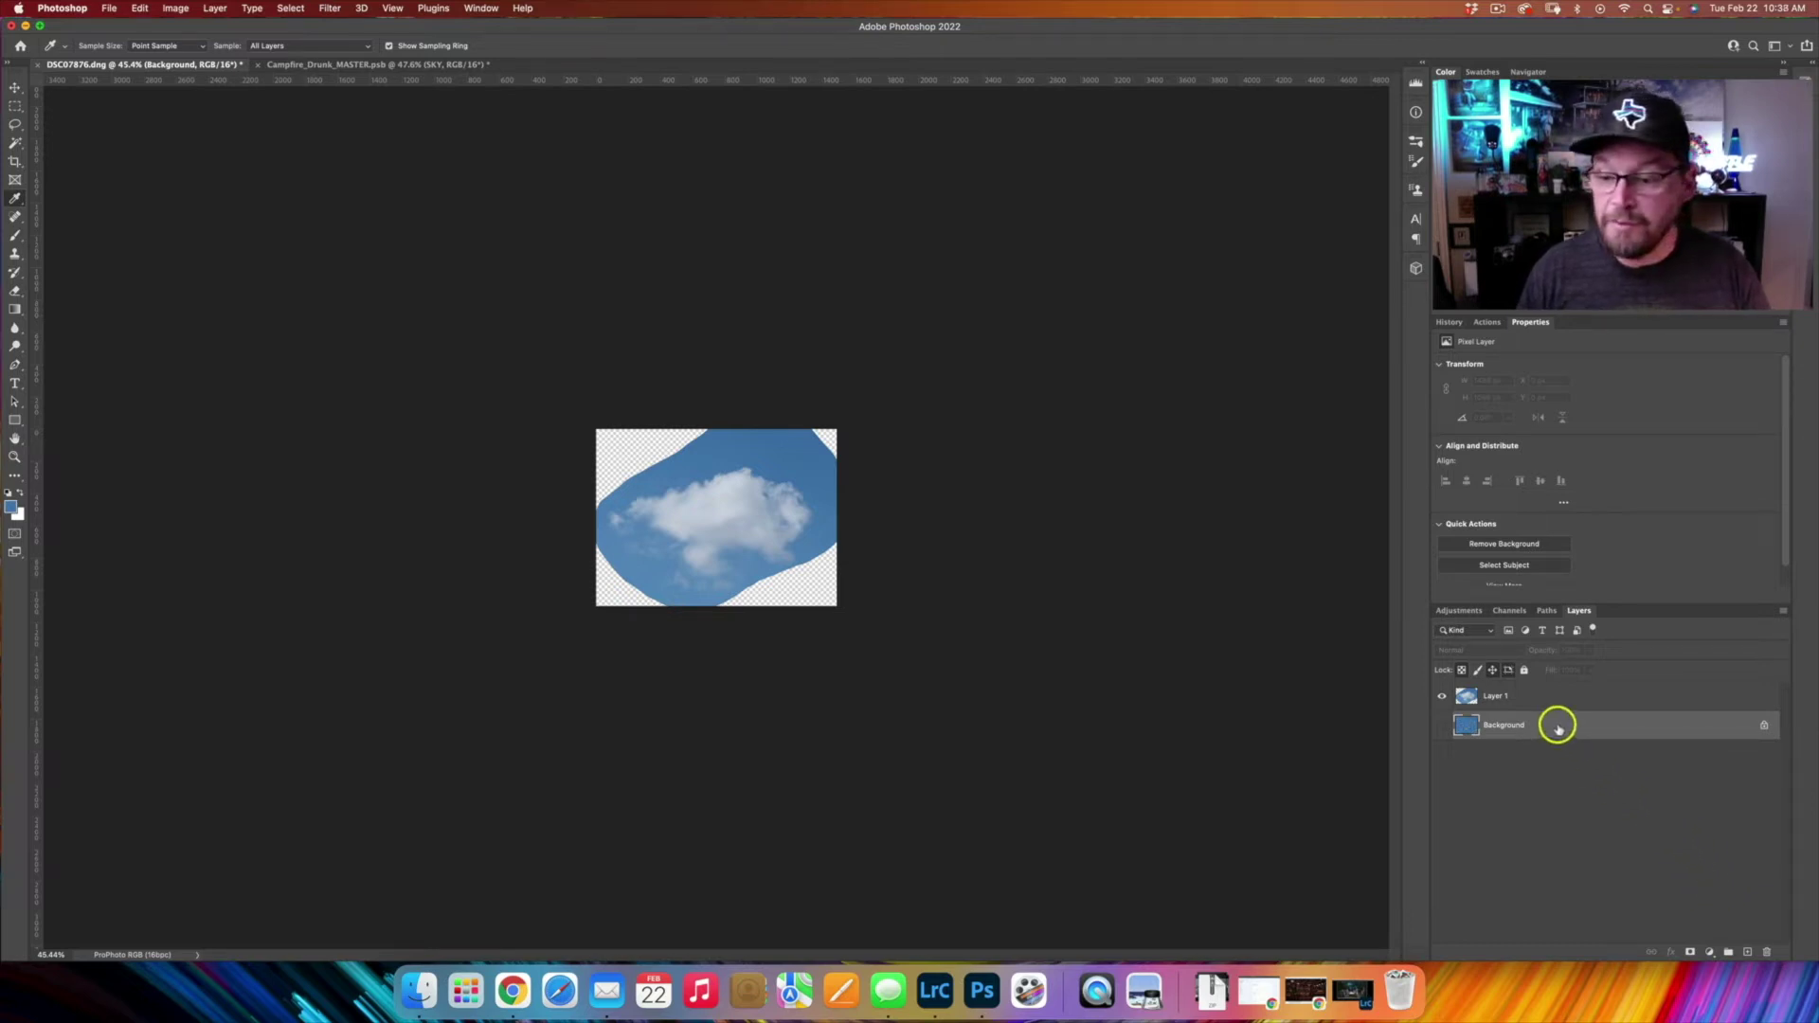
left_click(1442, 726)
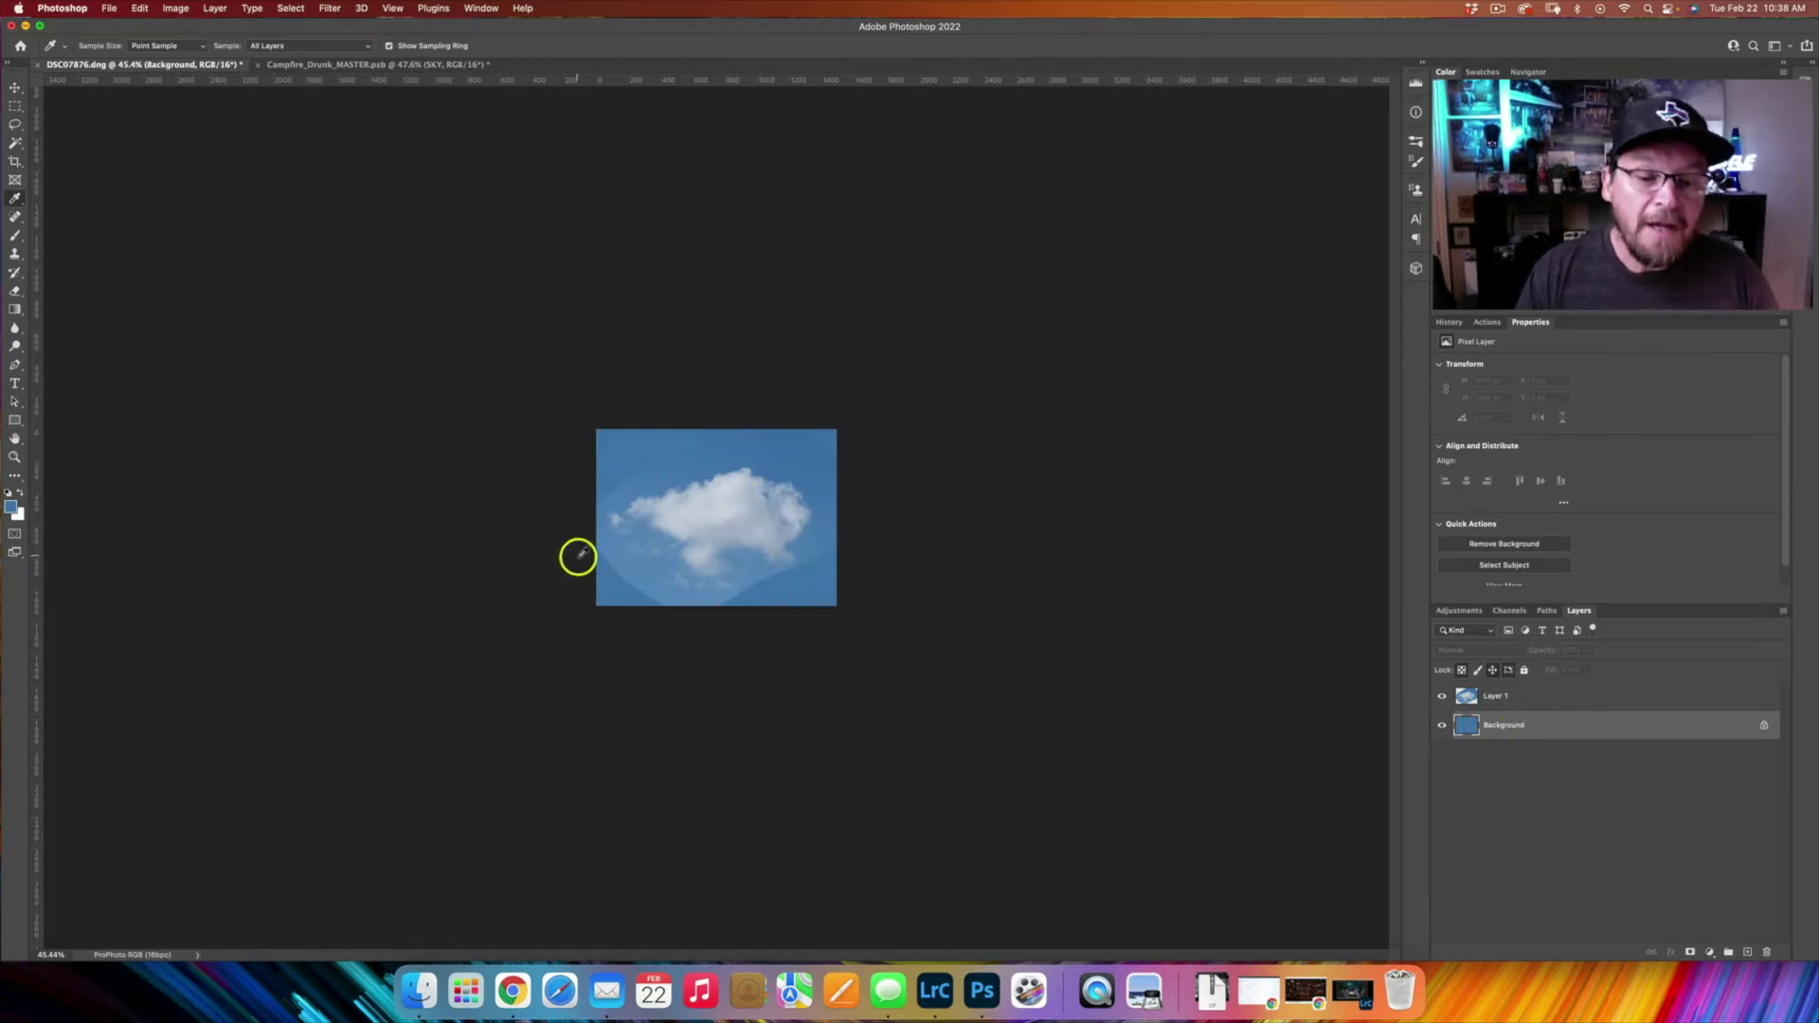
key("b")
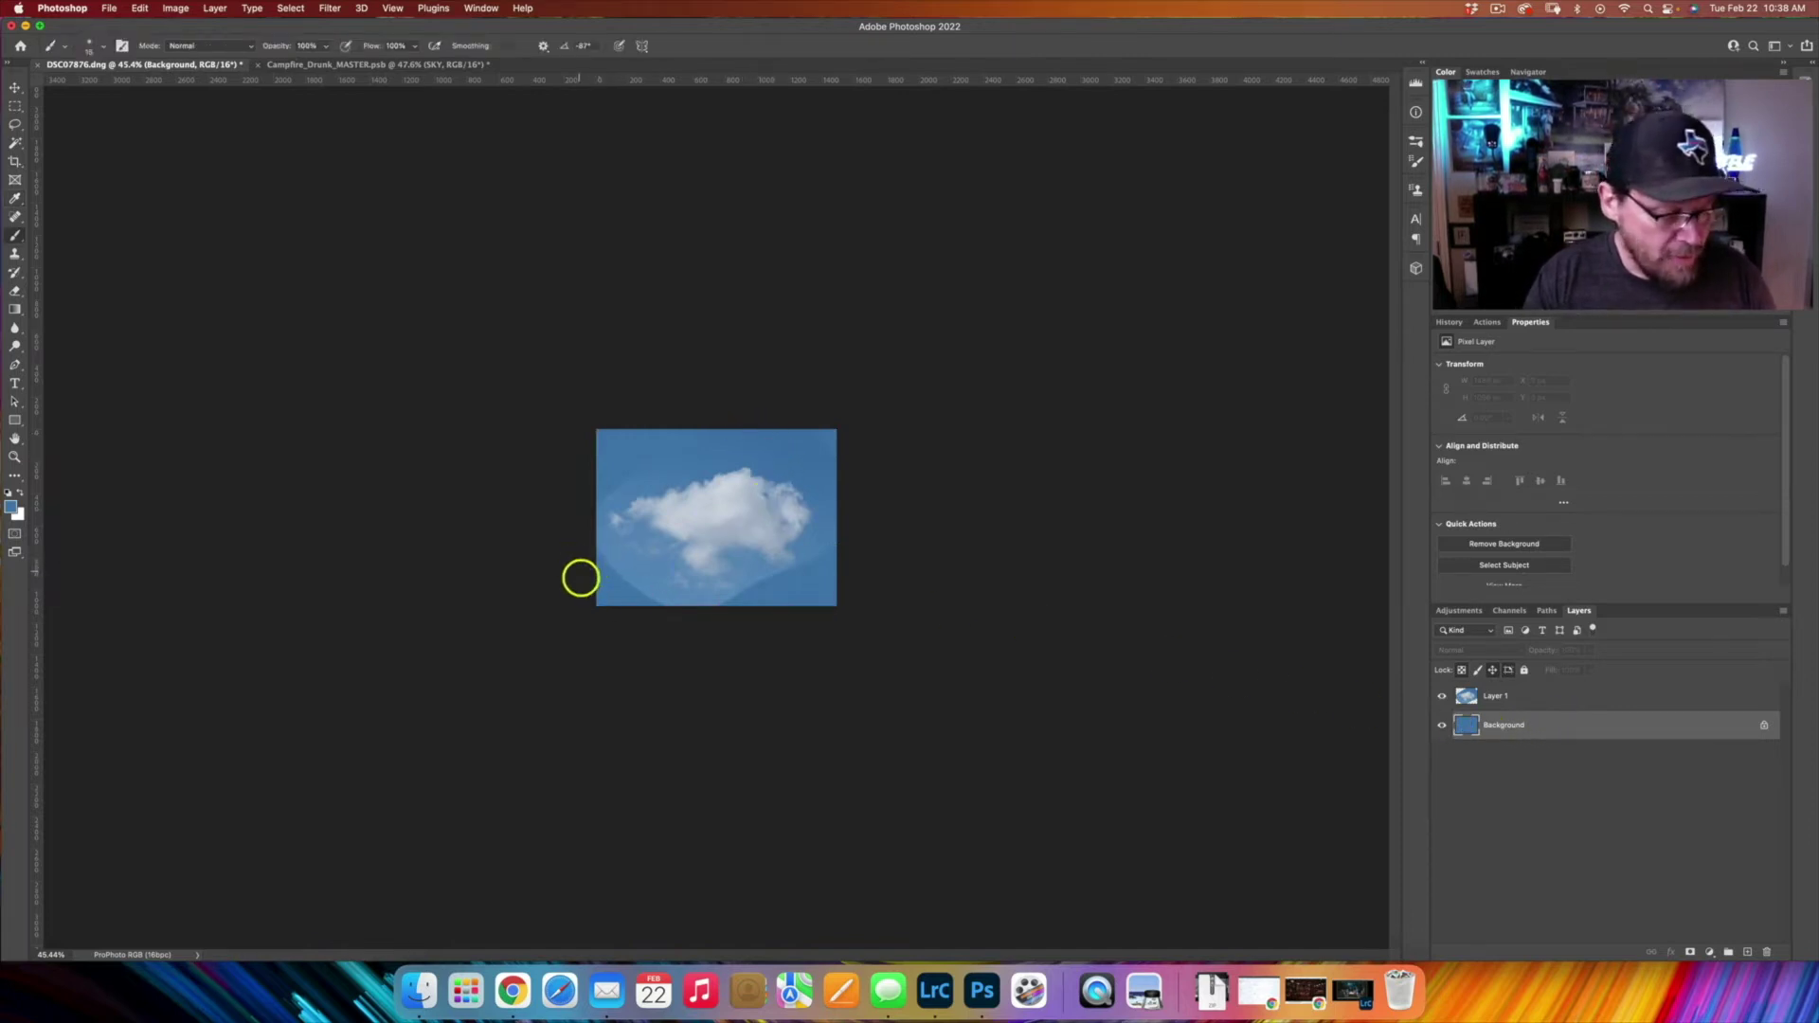
left_click_drag(614, 580, 615, 569)
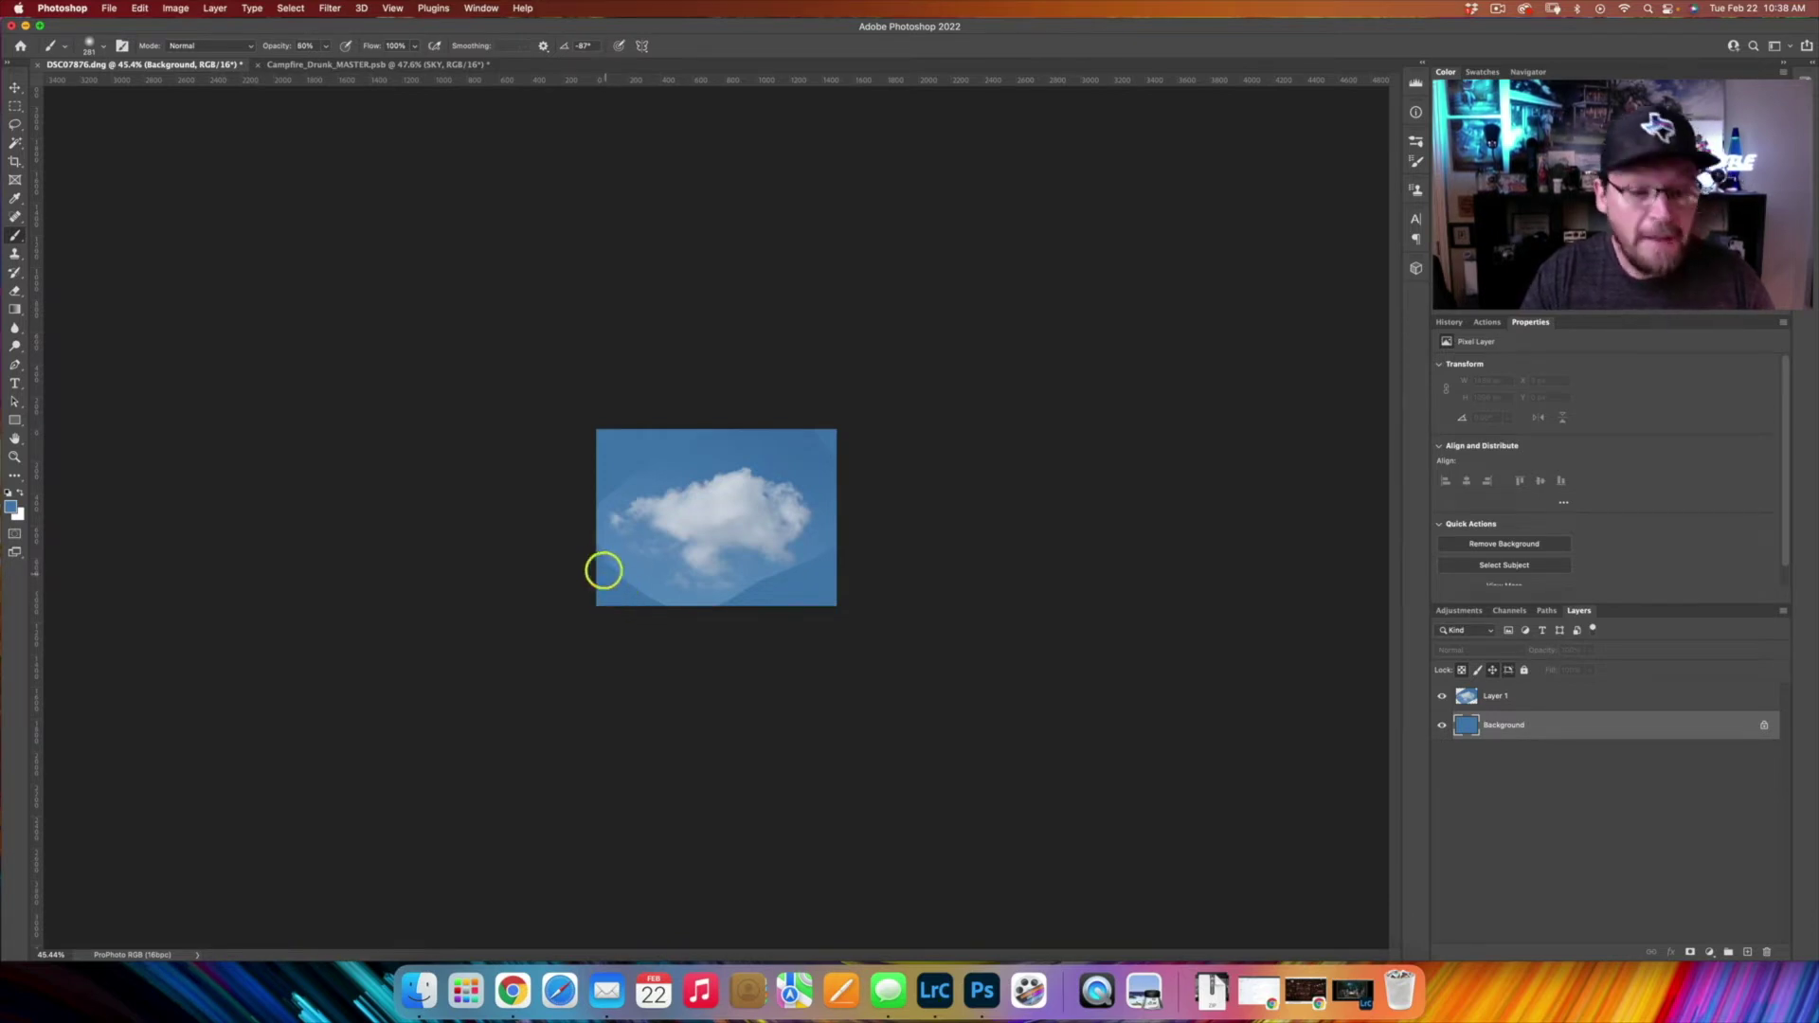
Merge Layer 1 and the blue Background into one cloud layer, then hide the Background
left_click(1592, 700)
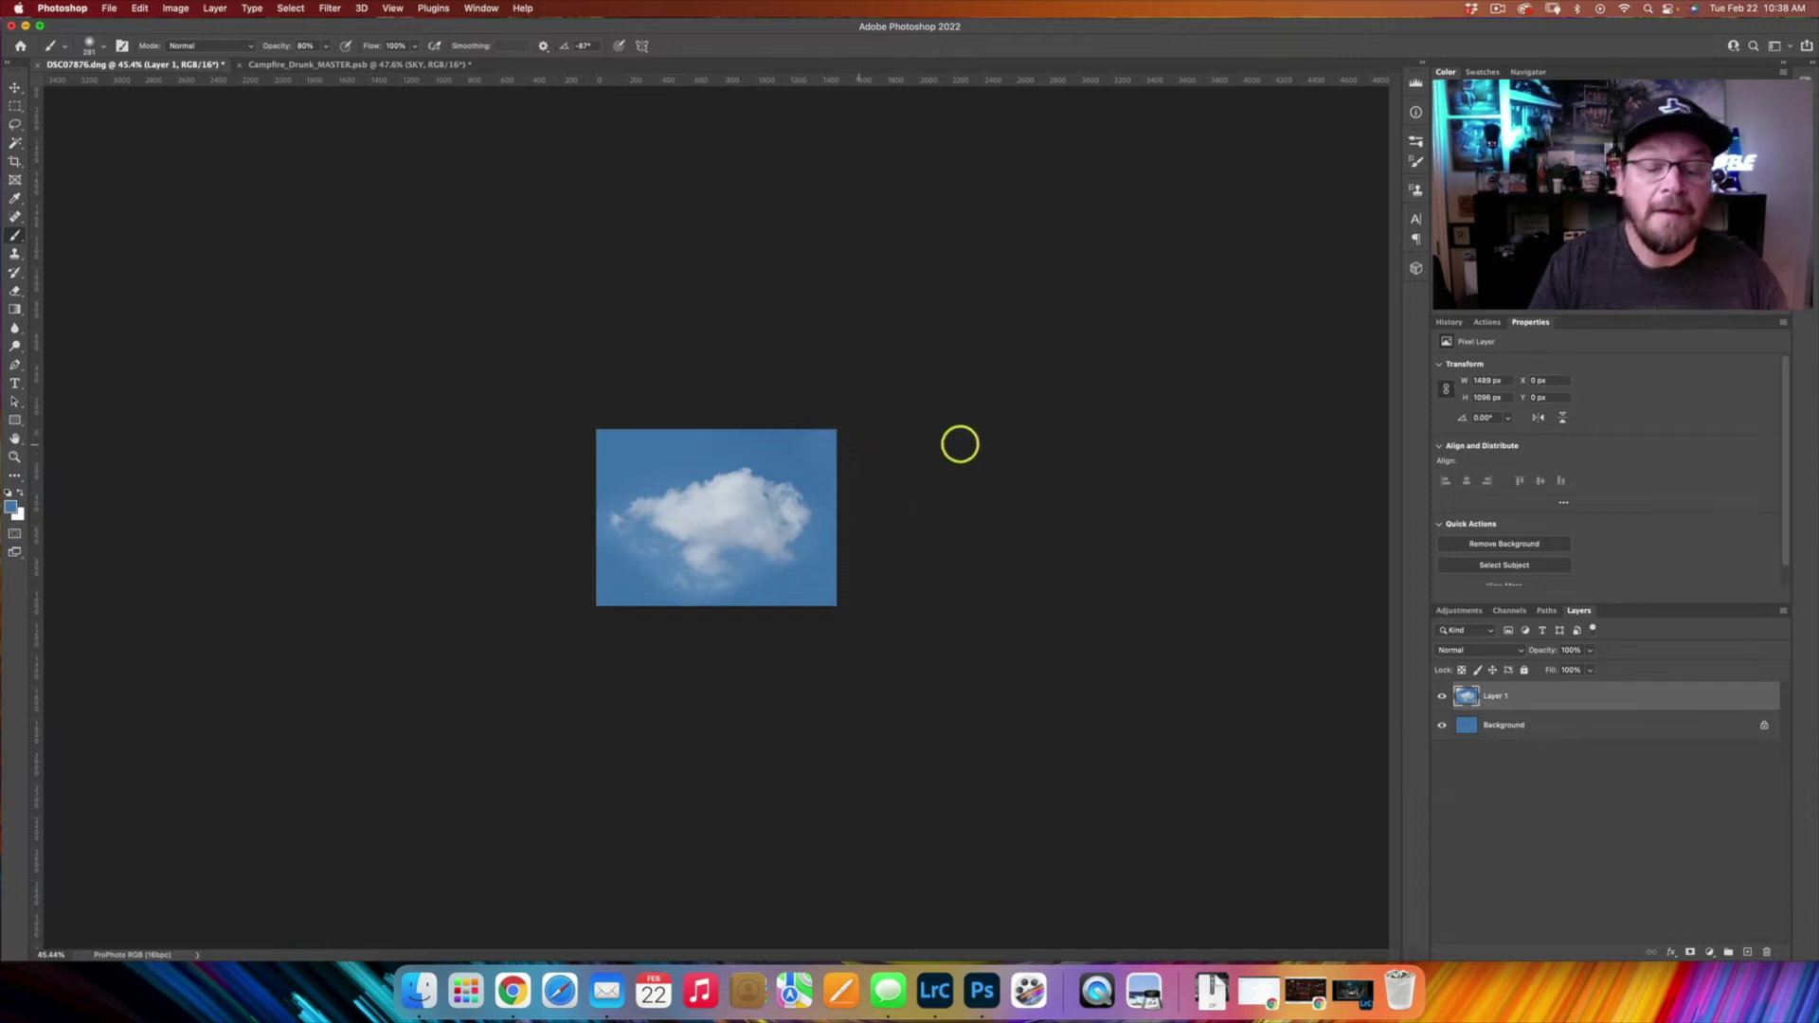
left_click(1544, 724, "shift")
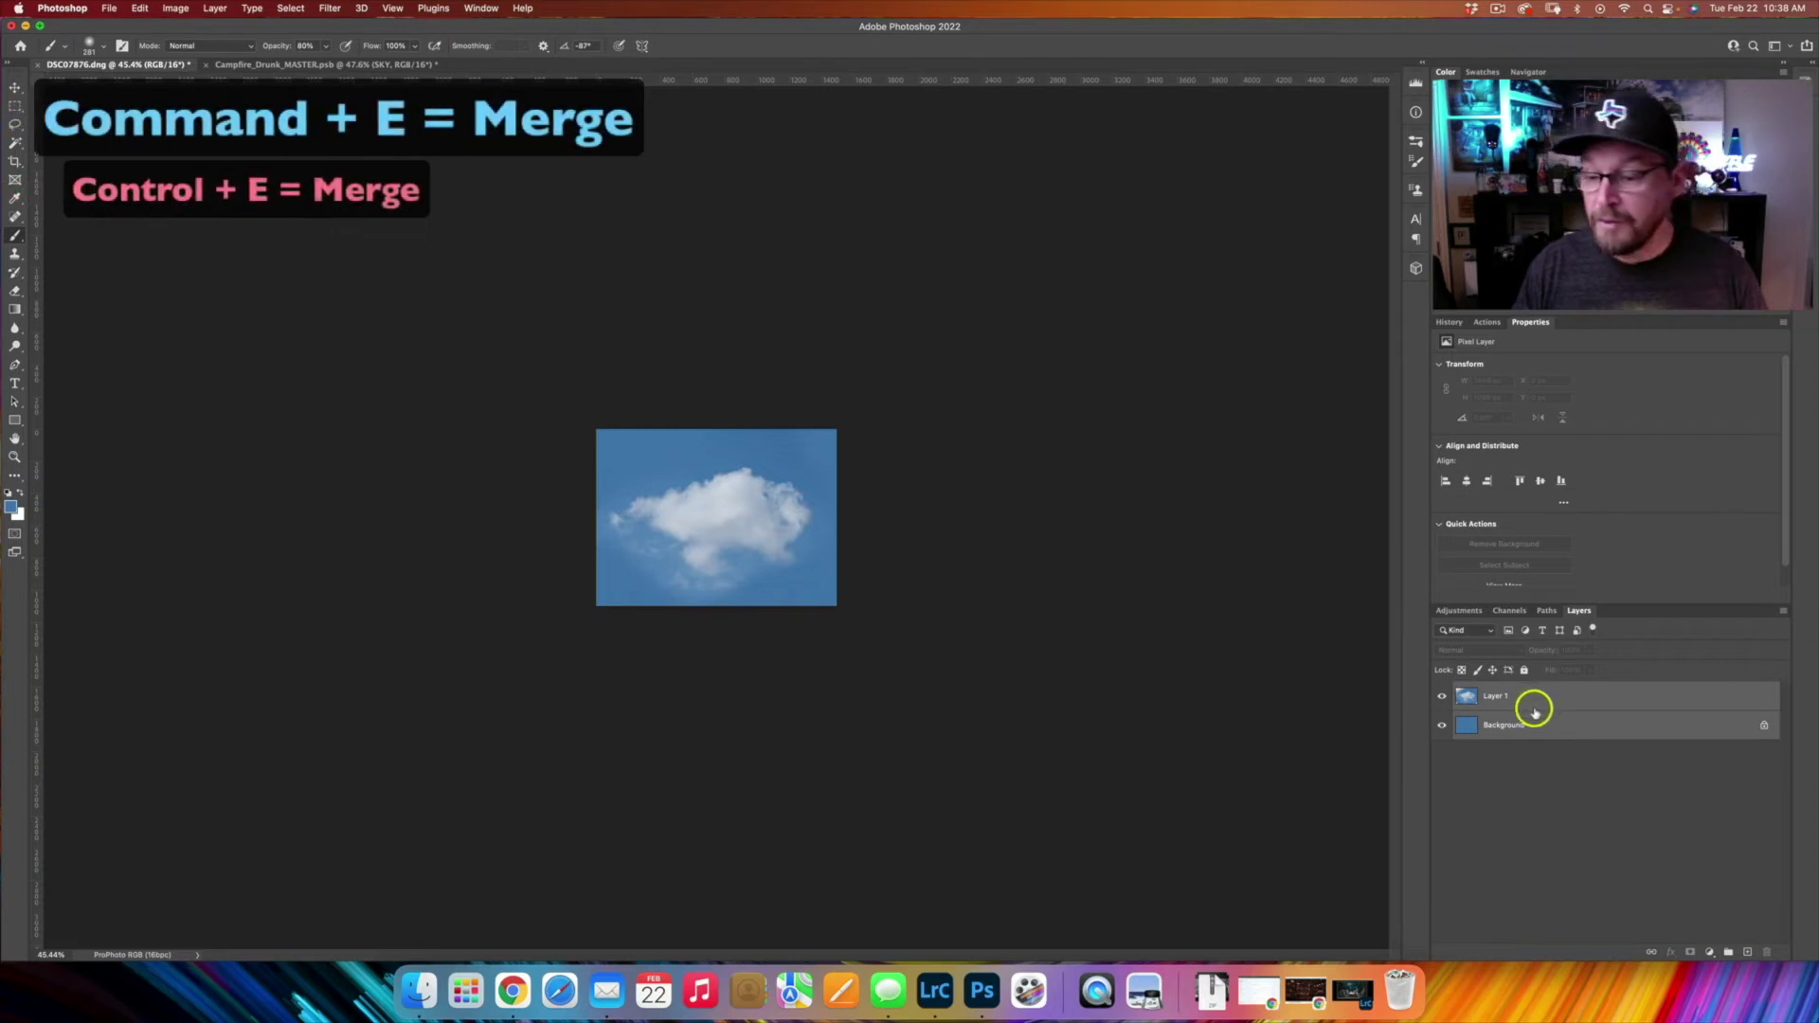
key("super+e")
key("super+j")
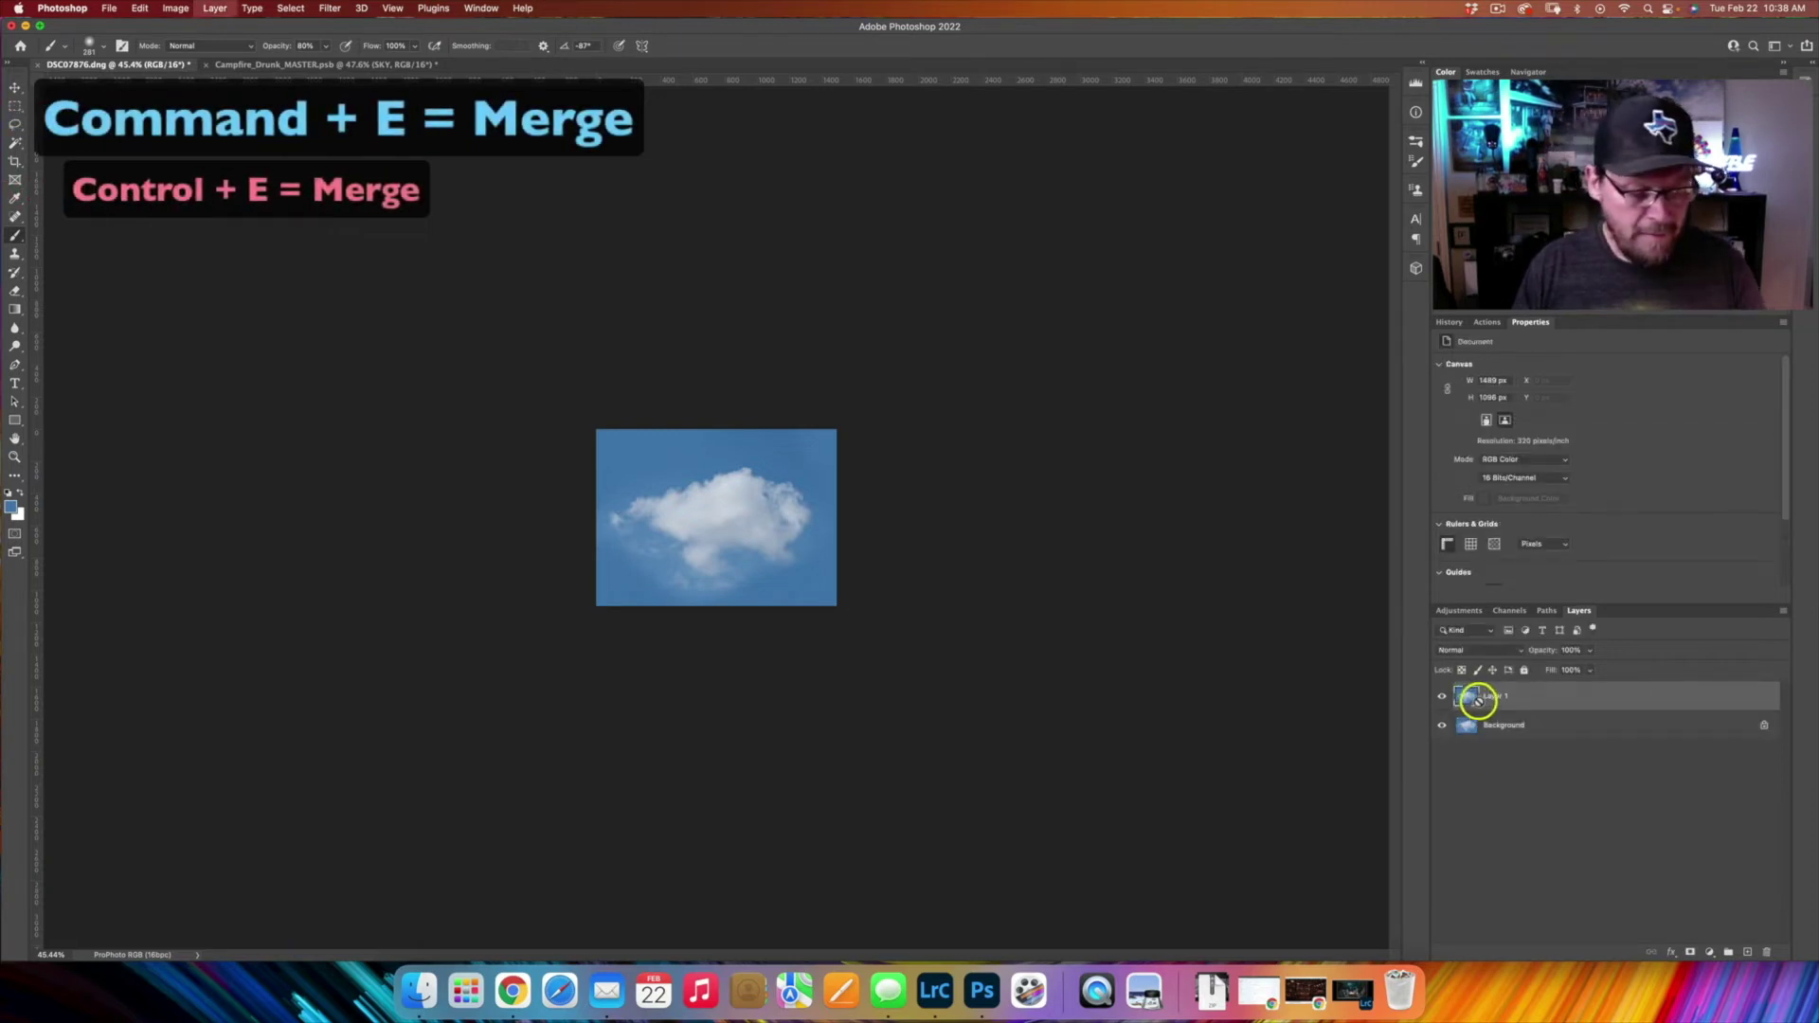
left_click(1478, 700)
left_click(1442, 724)
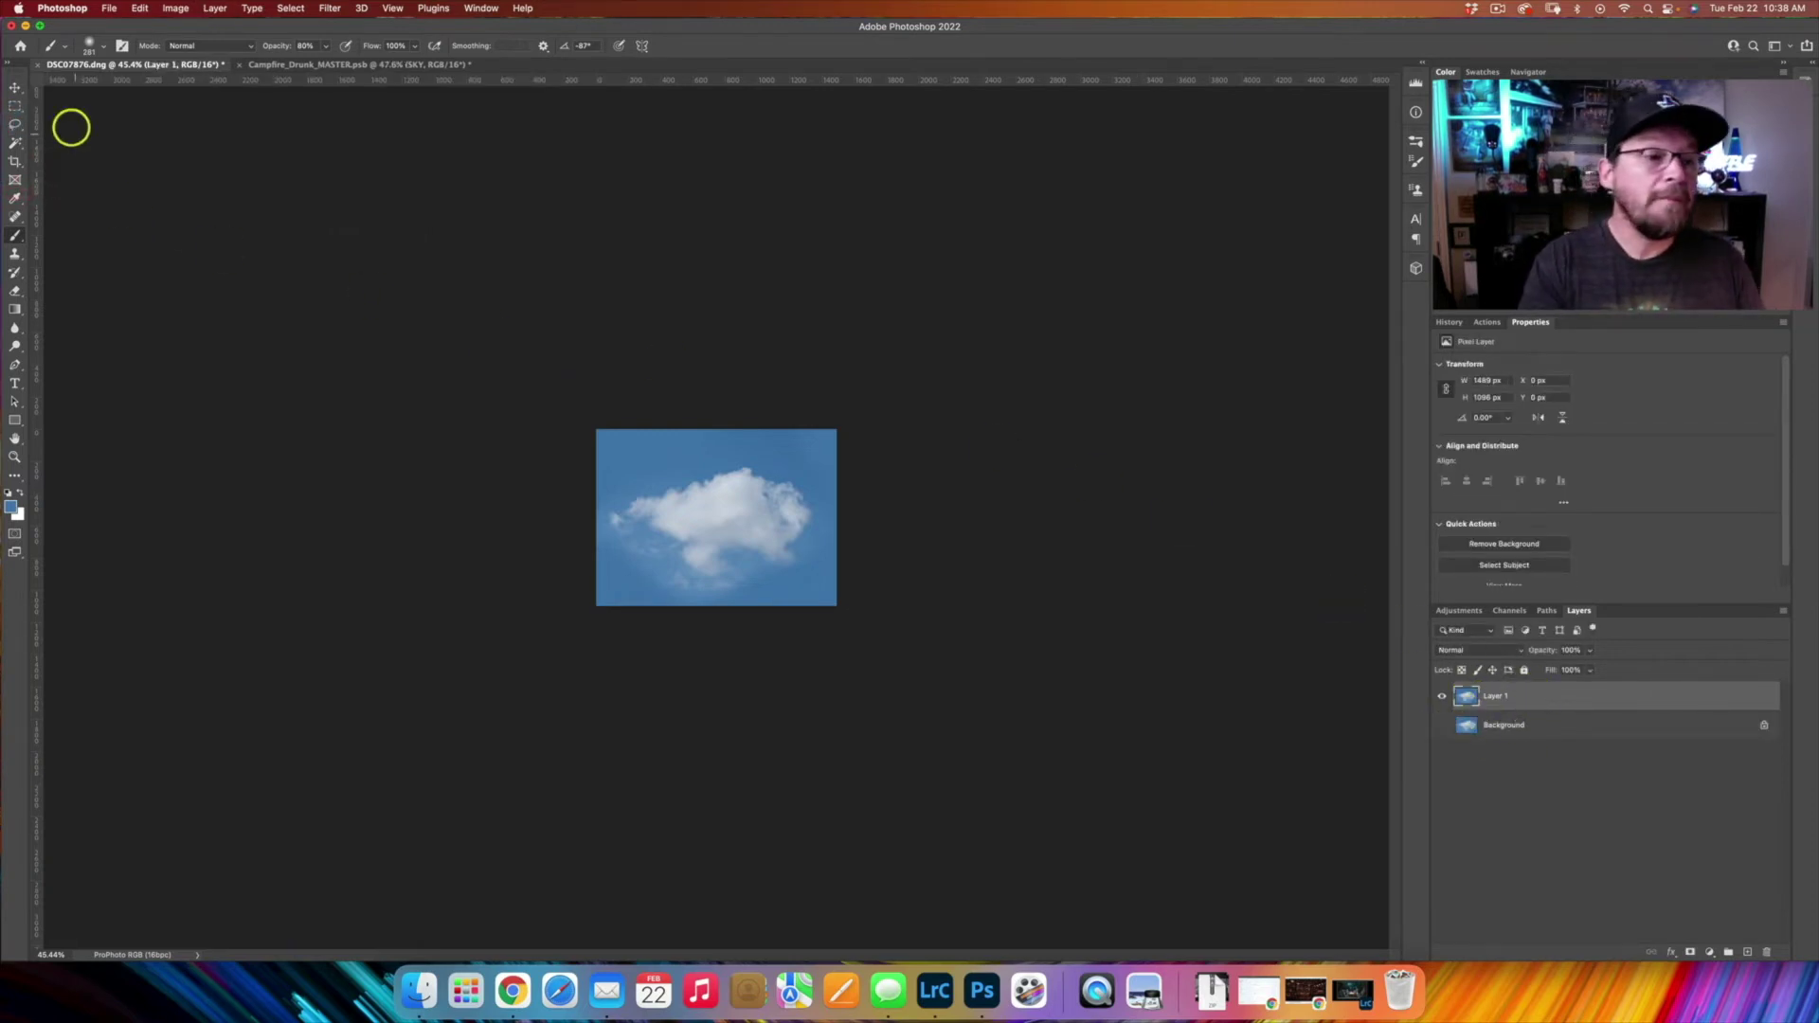
left_click(15, 87)
Select the blue sky with Color Range by sampling it, using Fuzziness 90
left_click(292, 7)
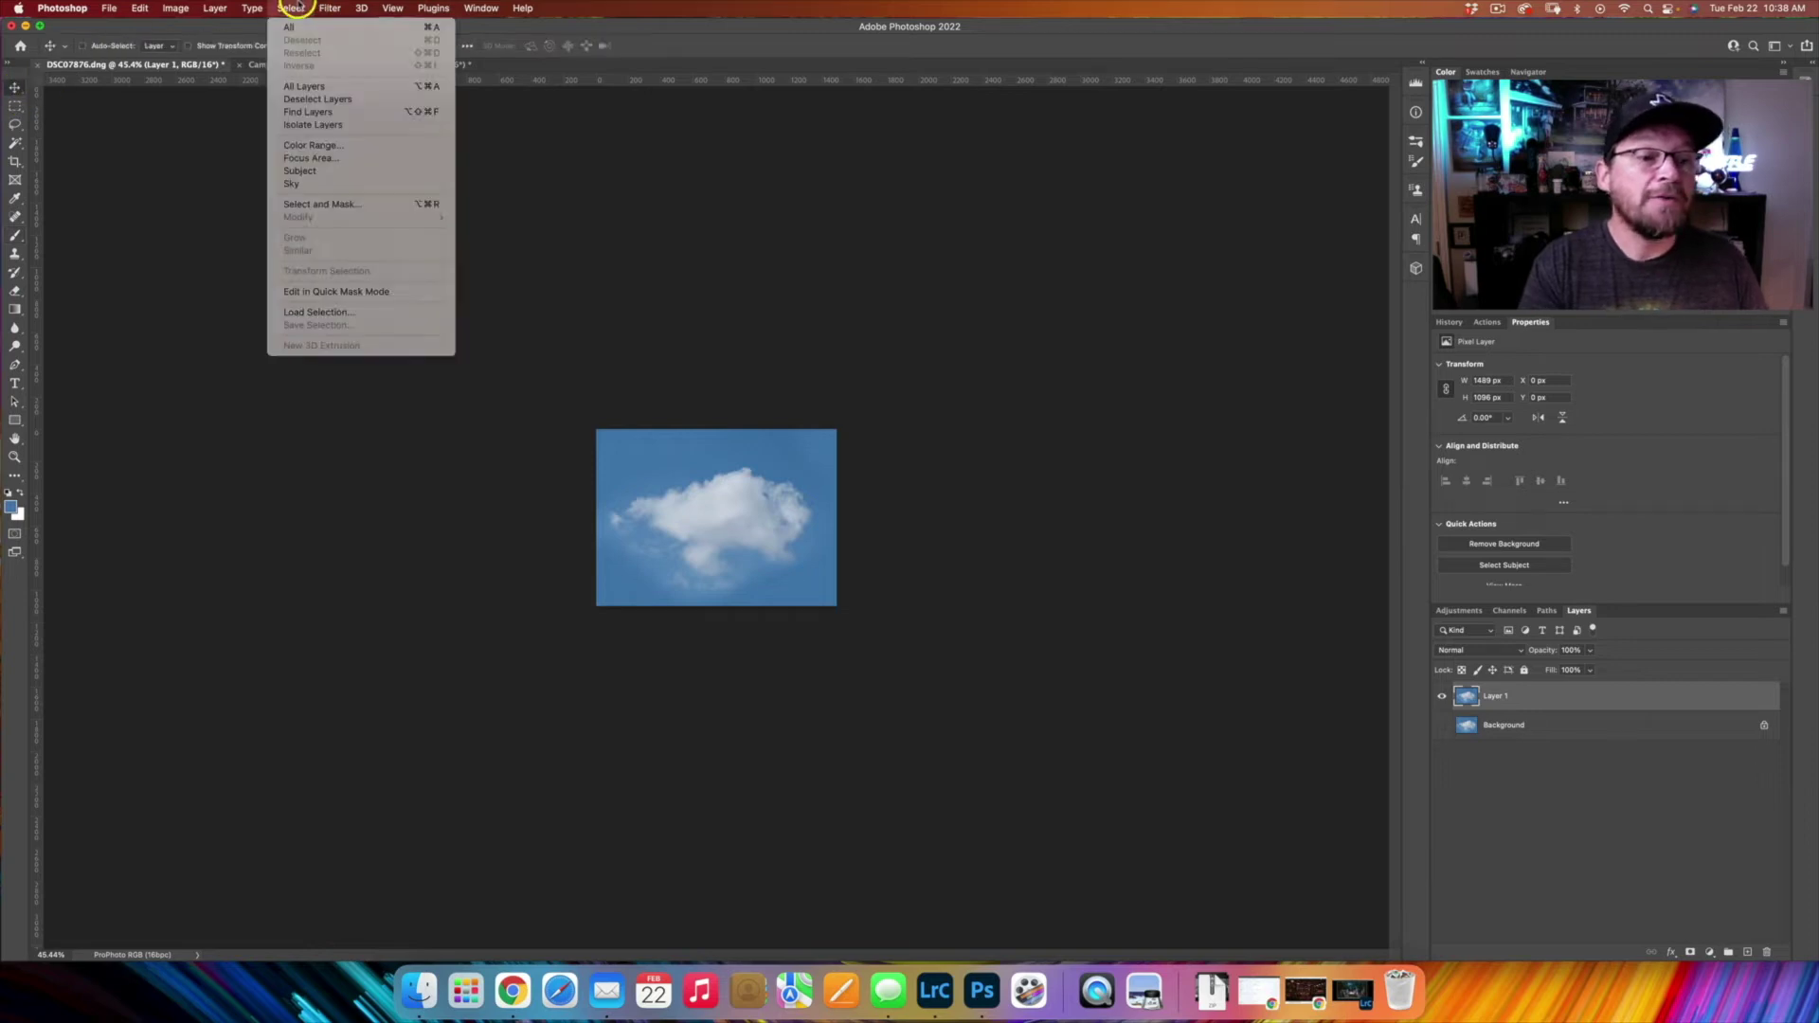
left_click(313, 149)
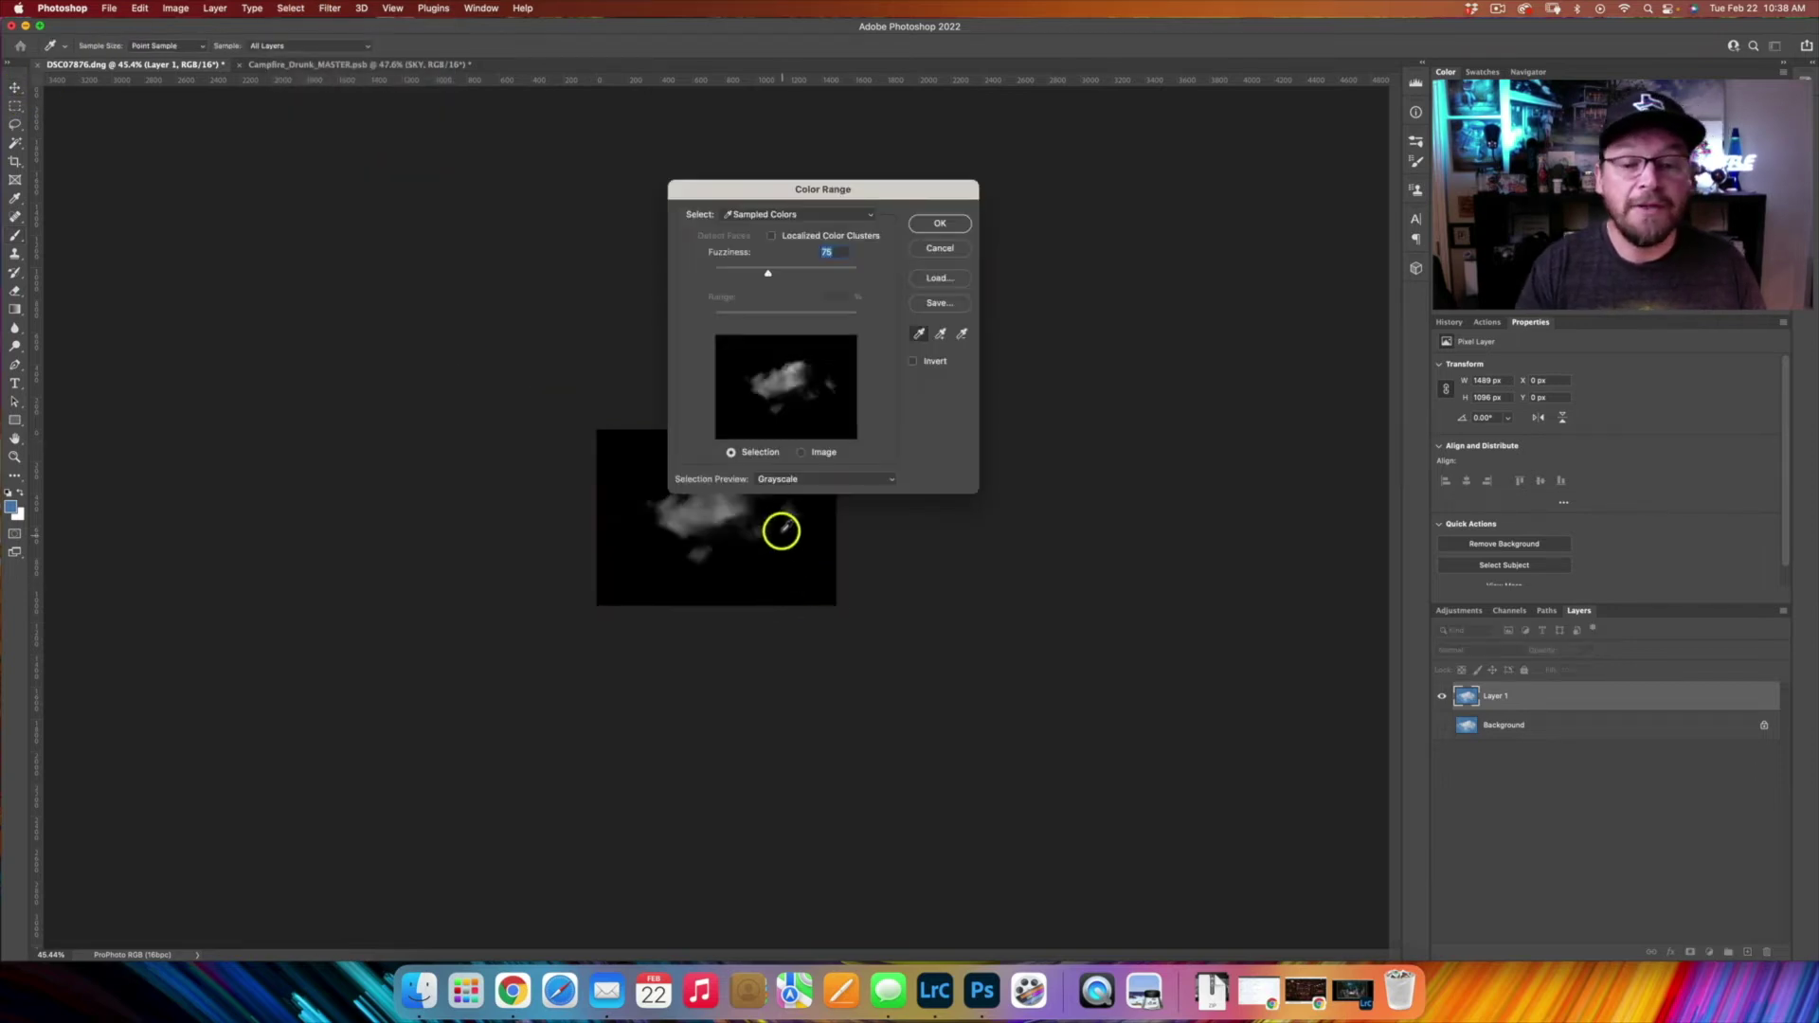
left_click_drag(757, 196, 930, 165)
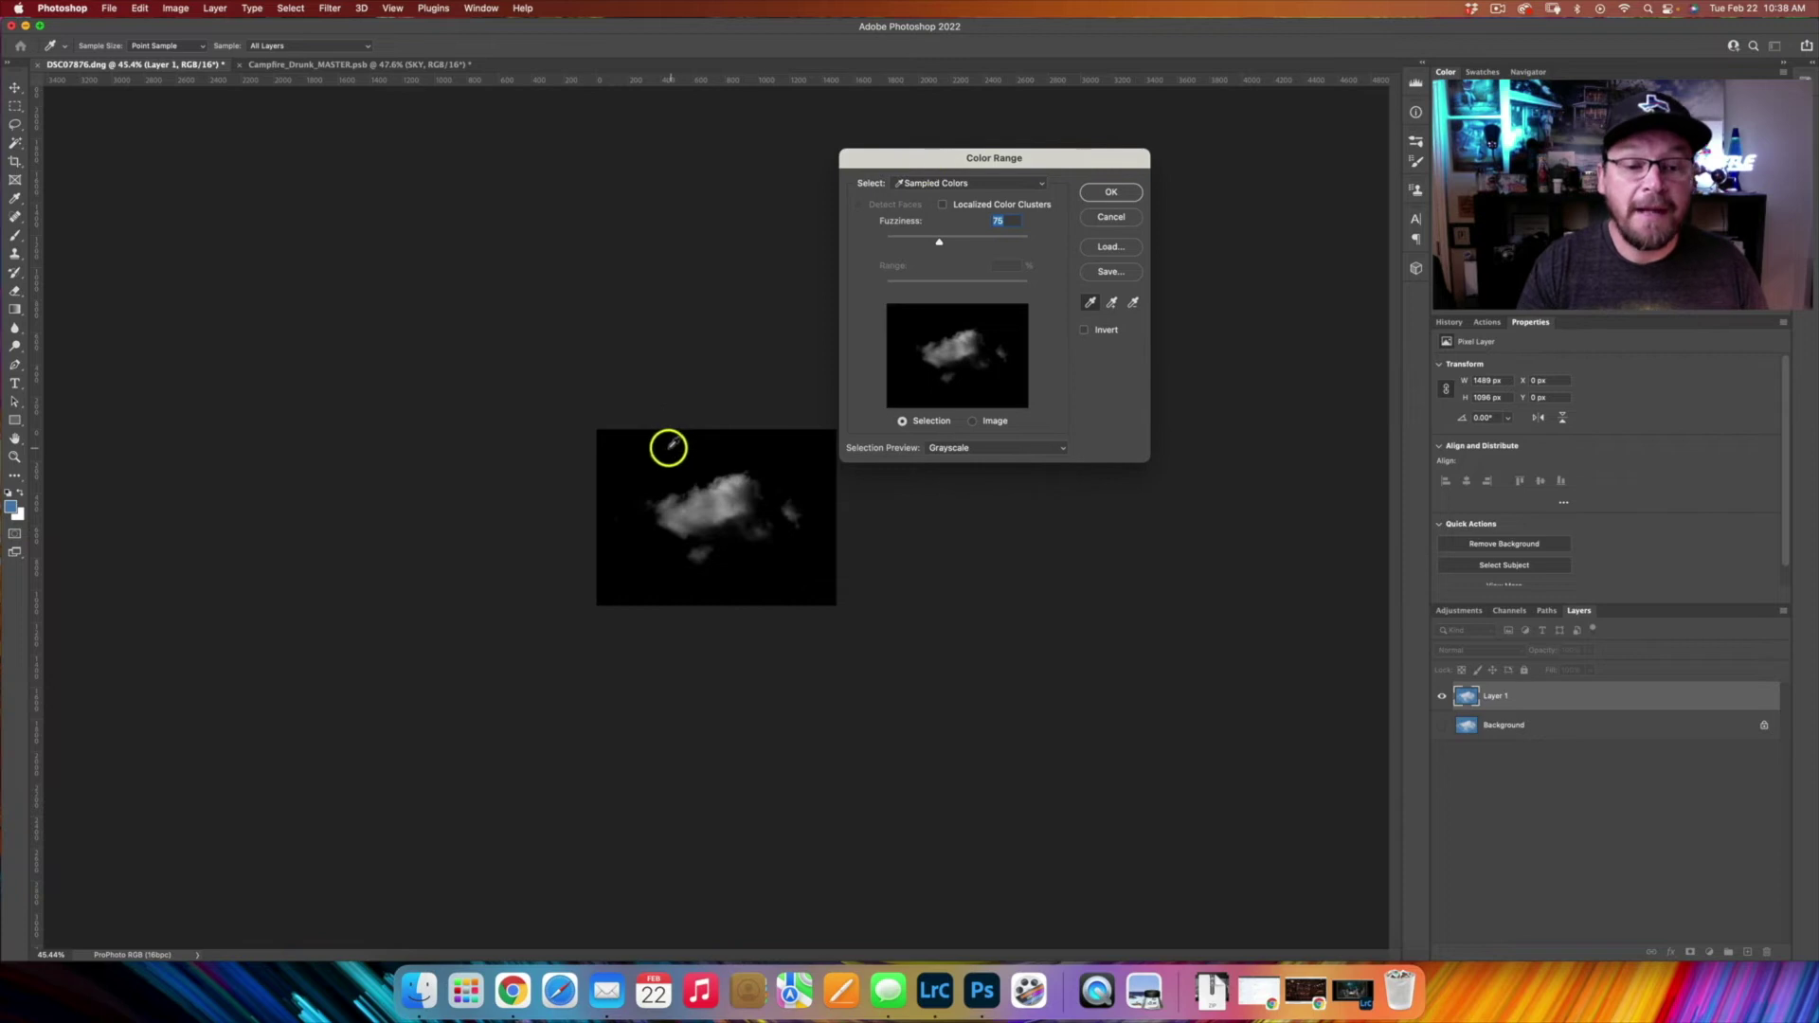
left_click(671, 451)
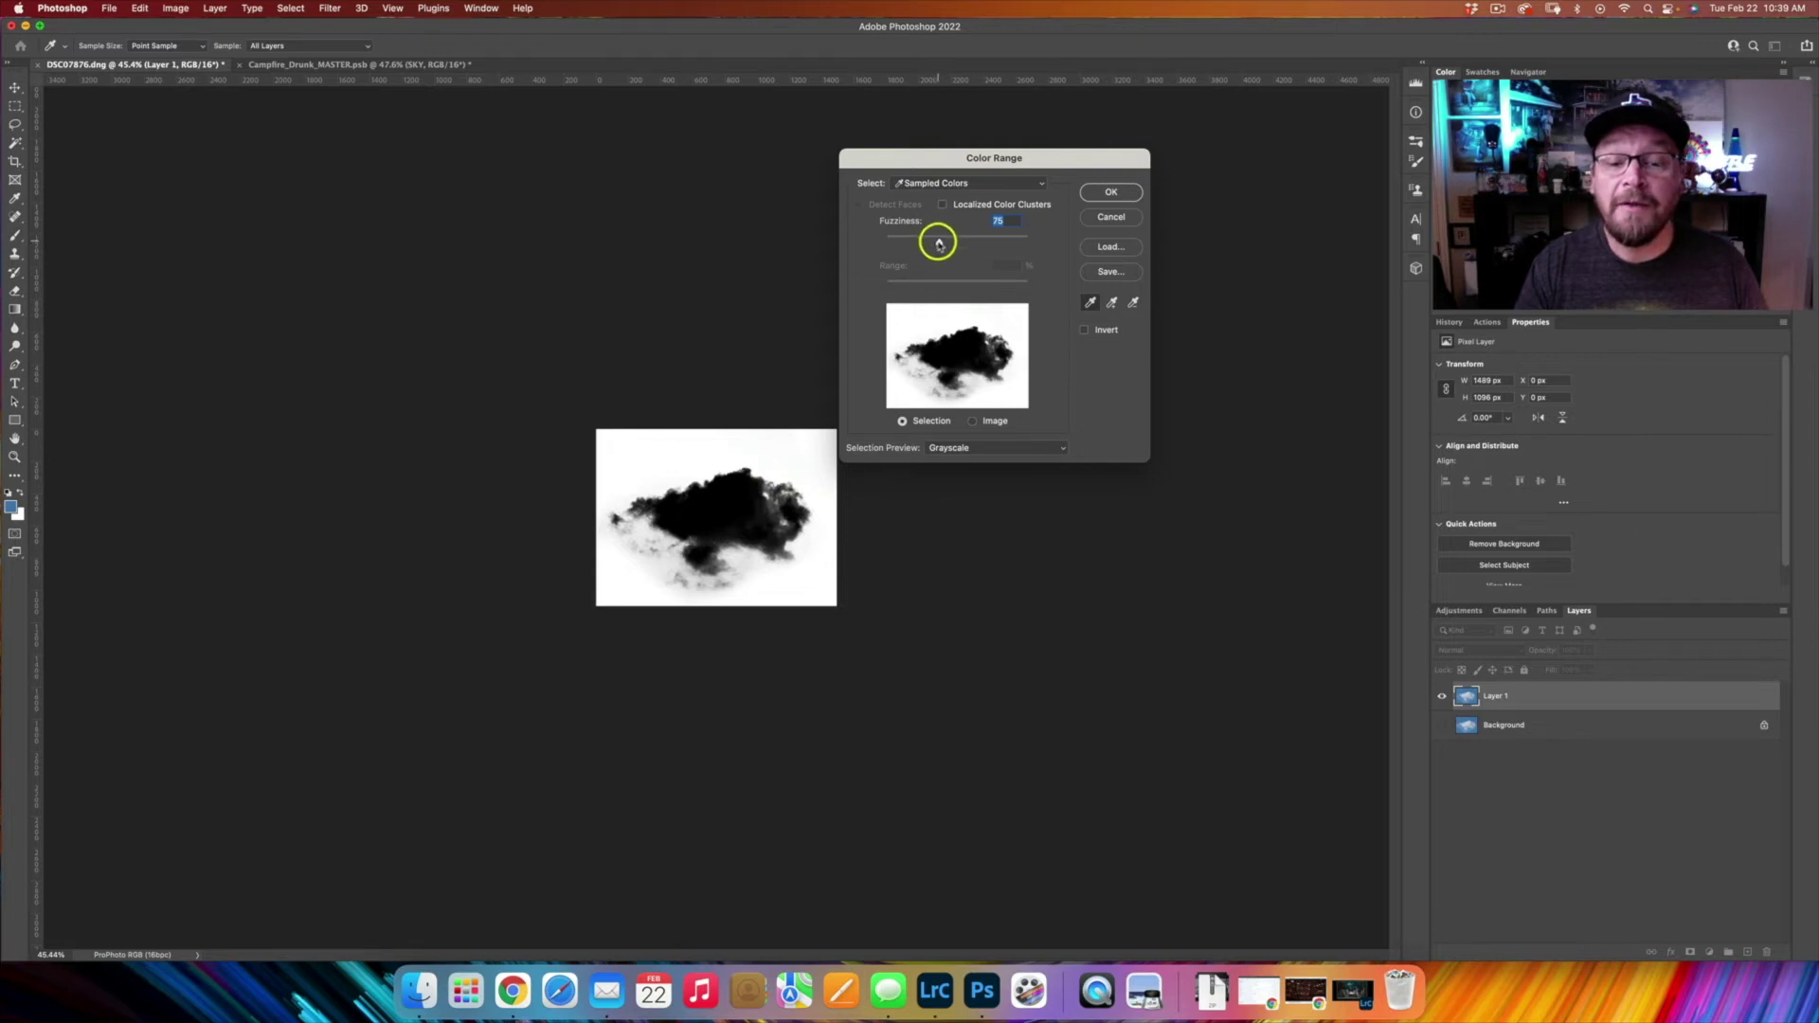
mouse_move(939, 241)
left_mouse_down()
mouse_move(982, 239)
mouse_move(896, 240)
mouse_move(948, 248)
left_mouse_up()
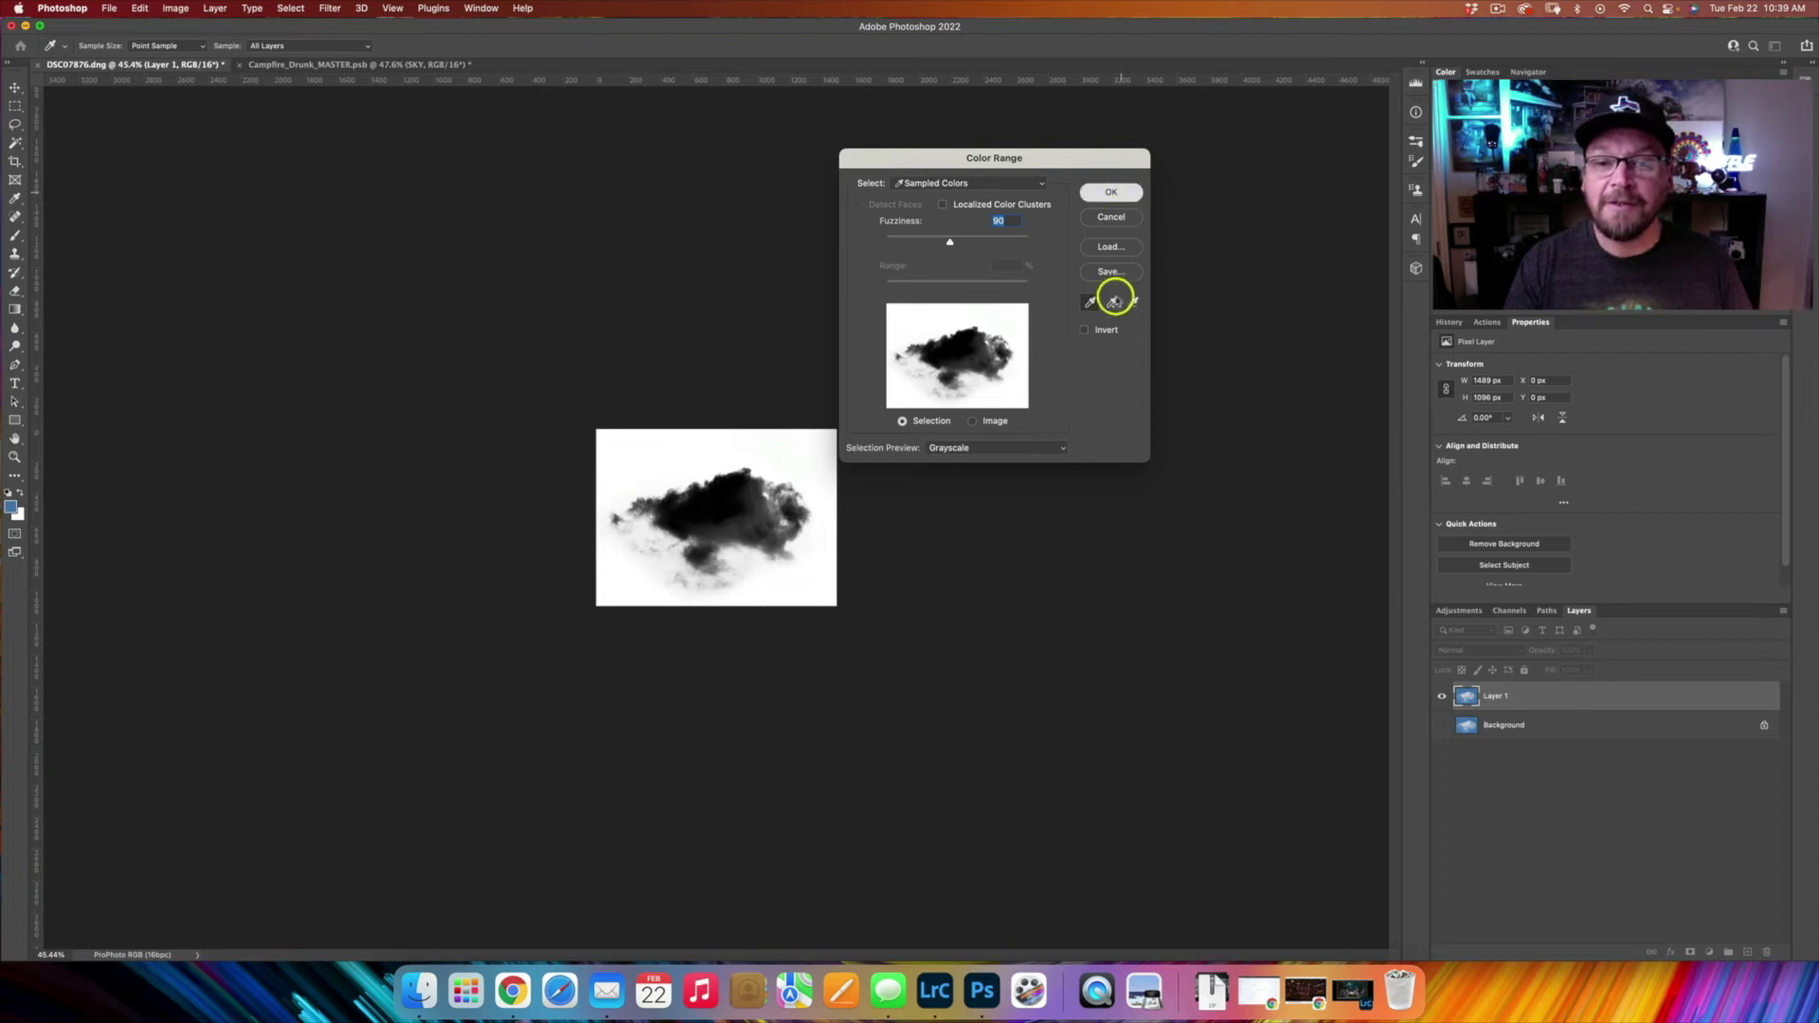
key("Return")
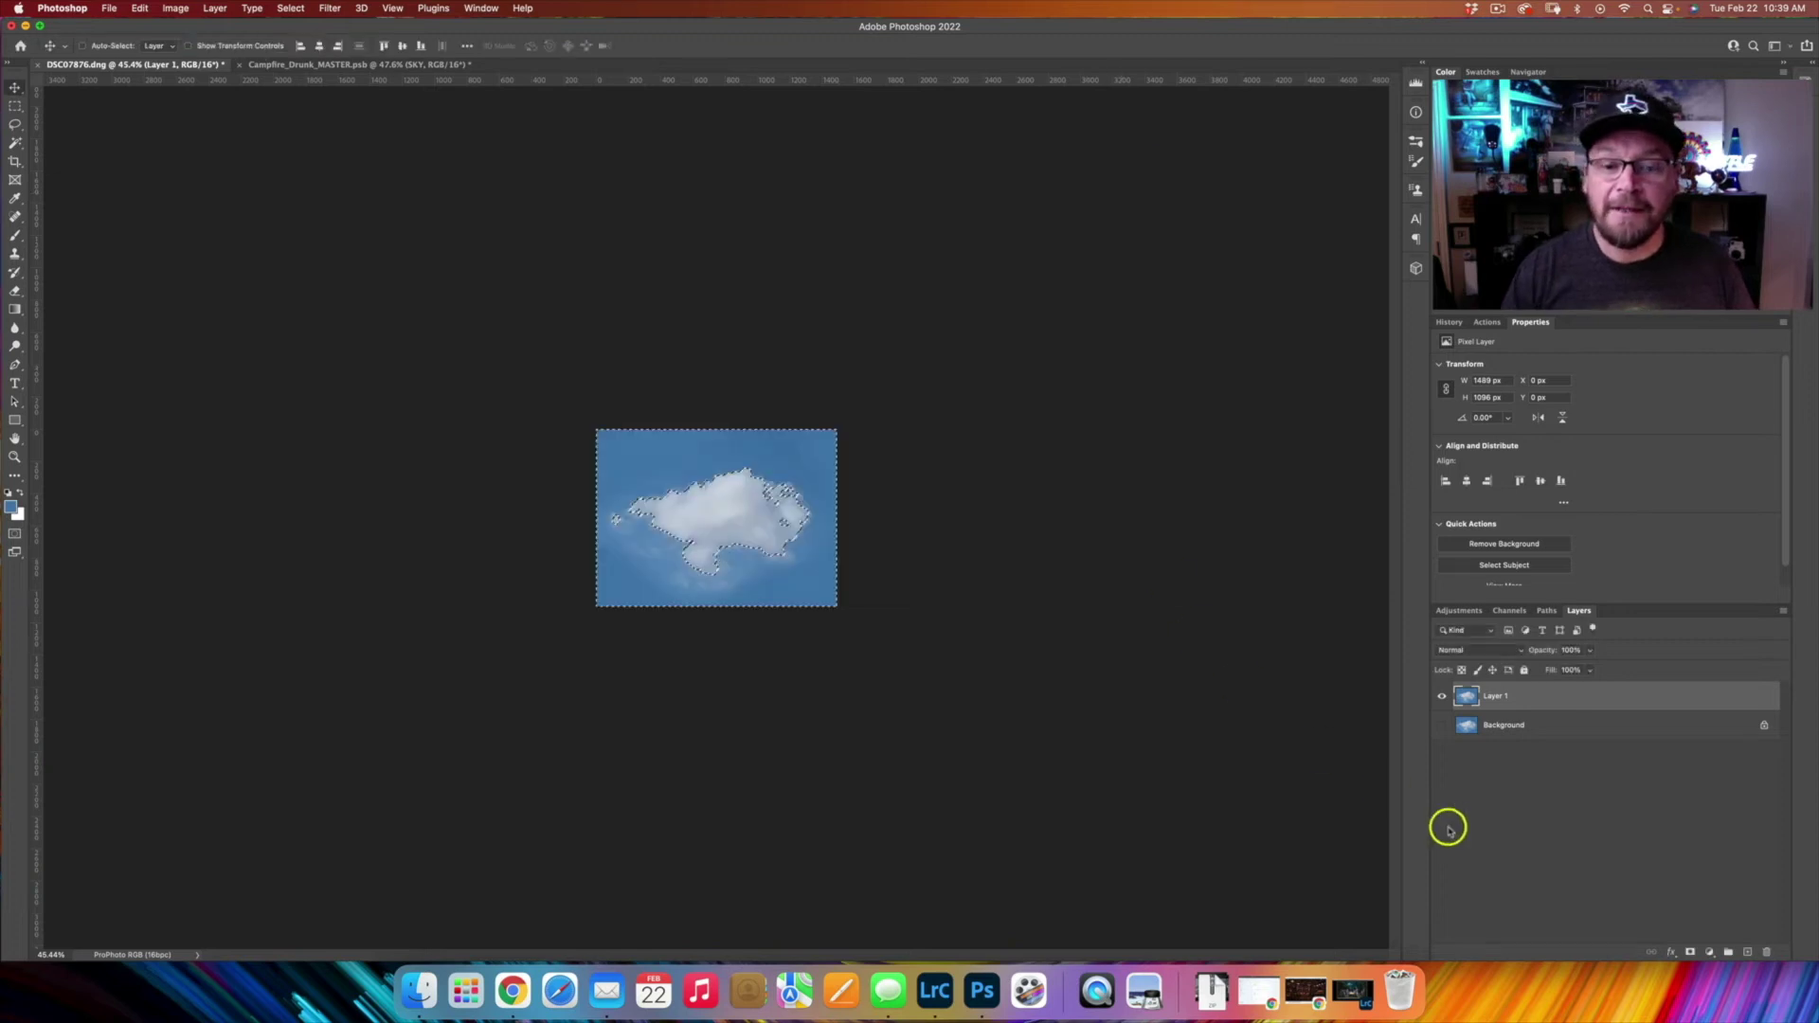
Add an inverted layer mask to Layer 1, then create Layer 2 and move it beneath
left_click(1689, 952)
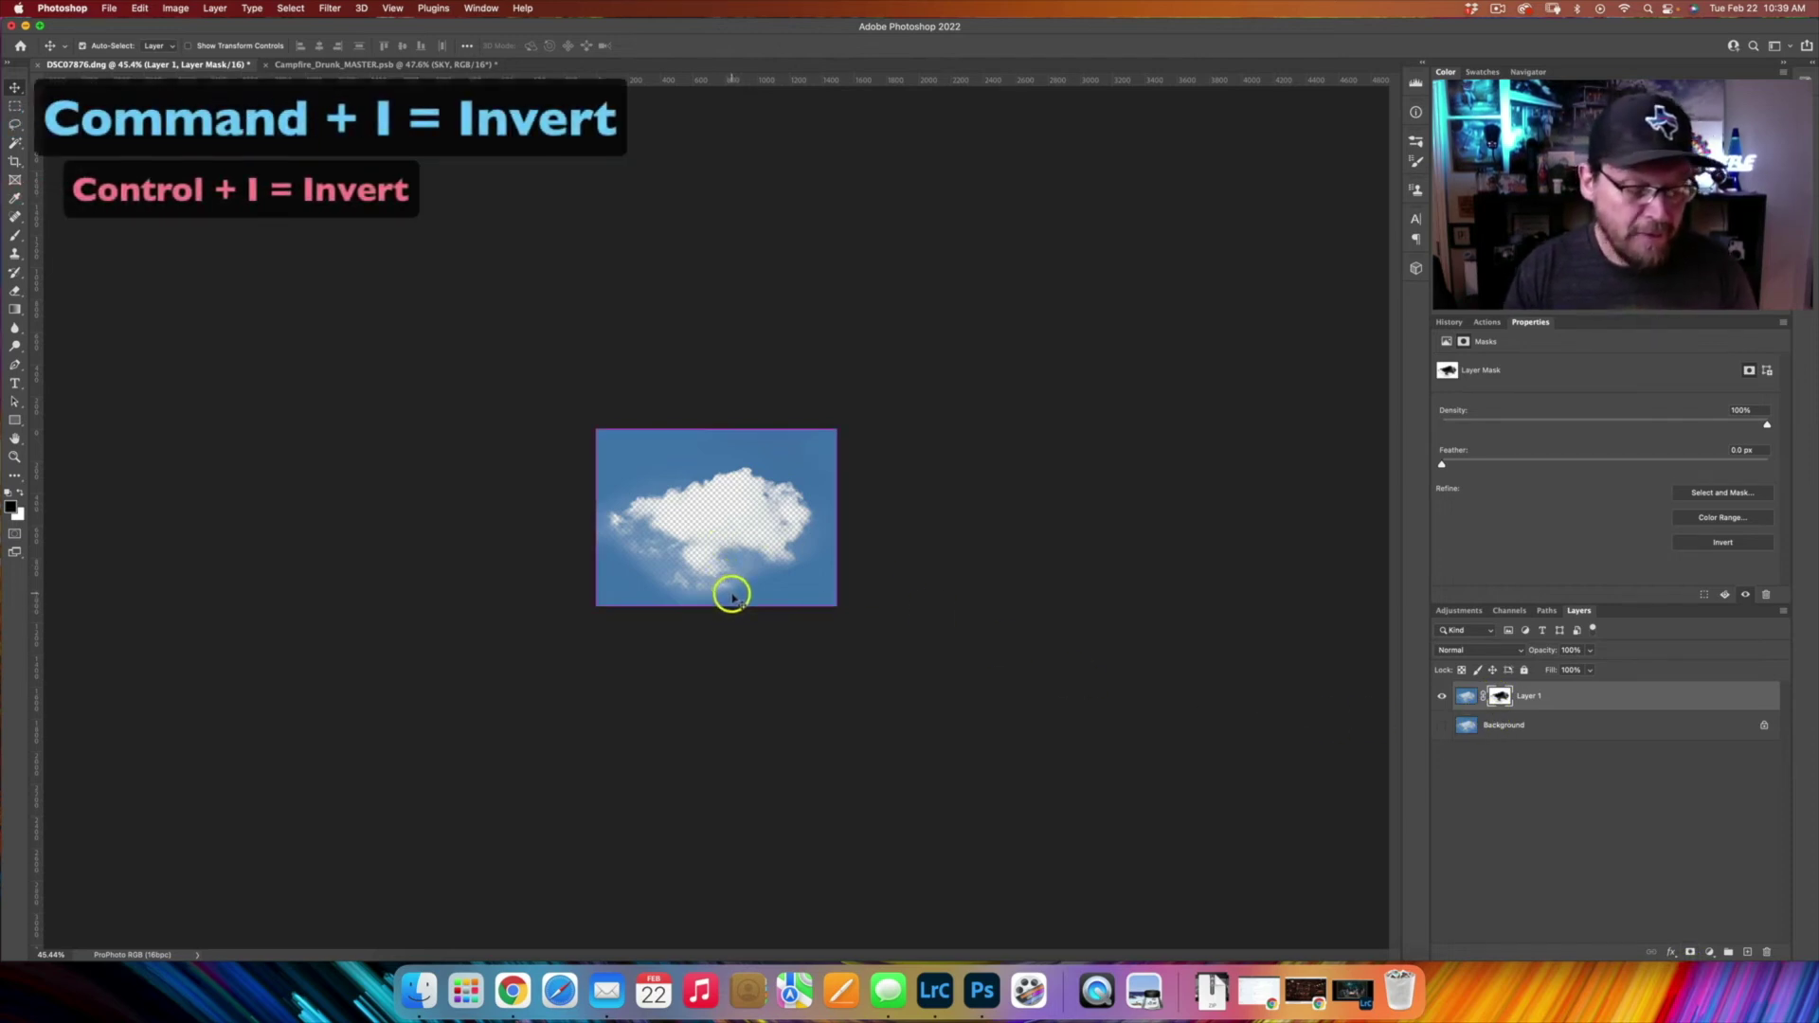
key("super+i")
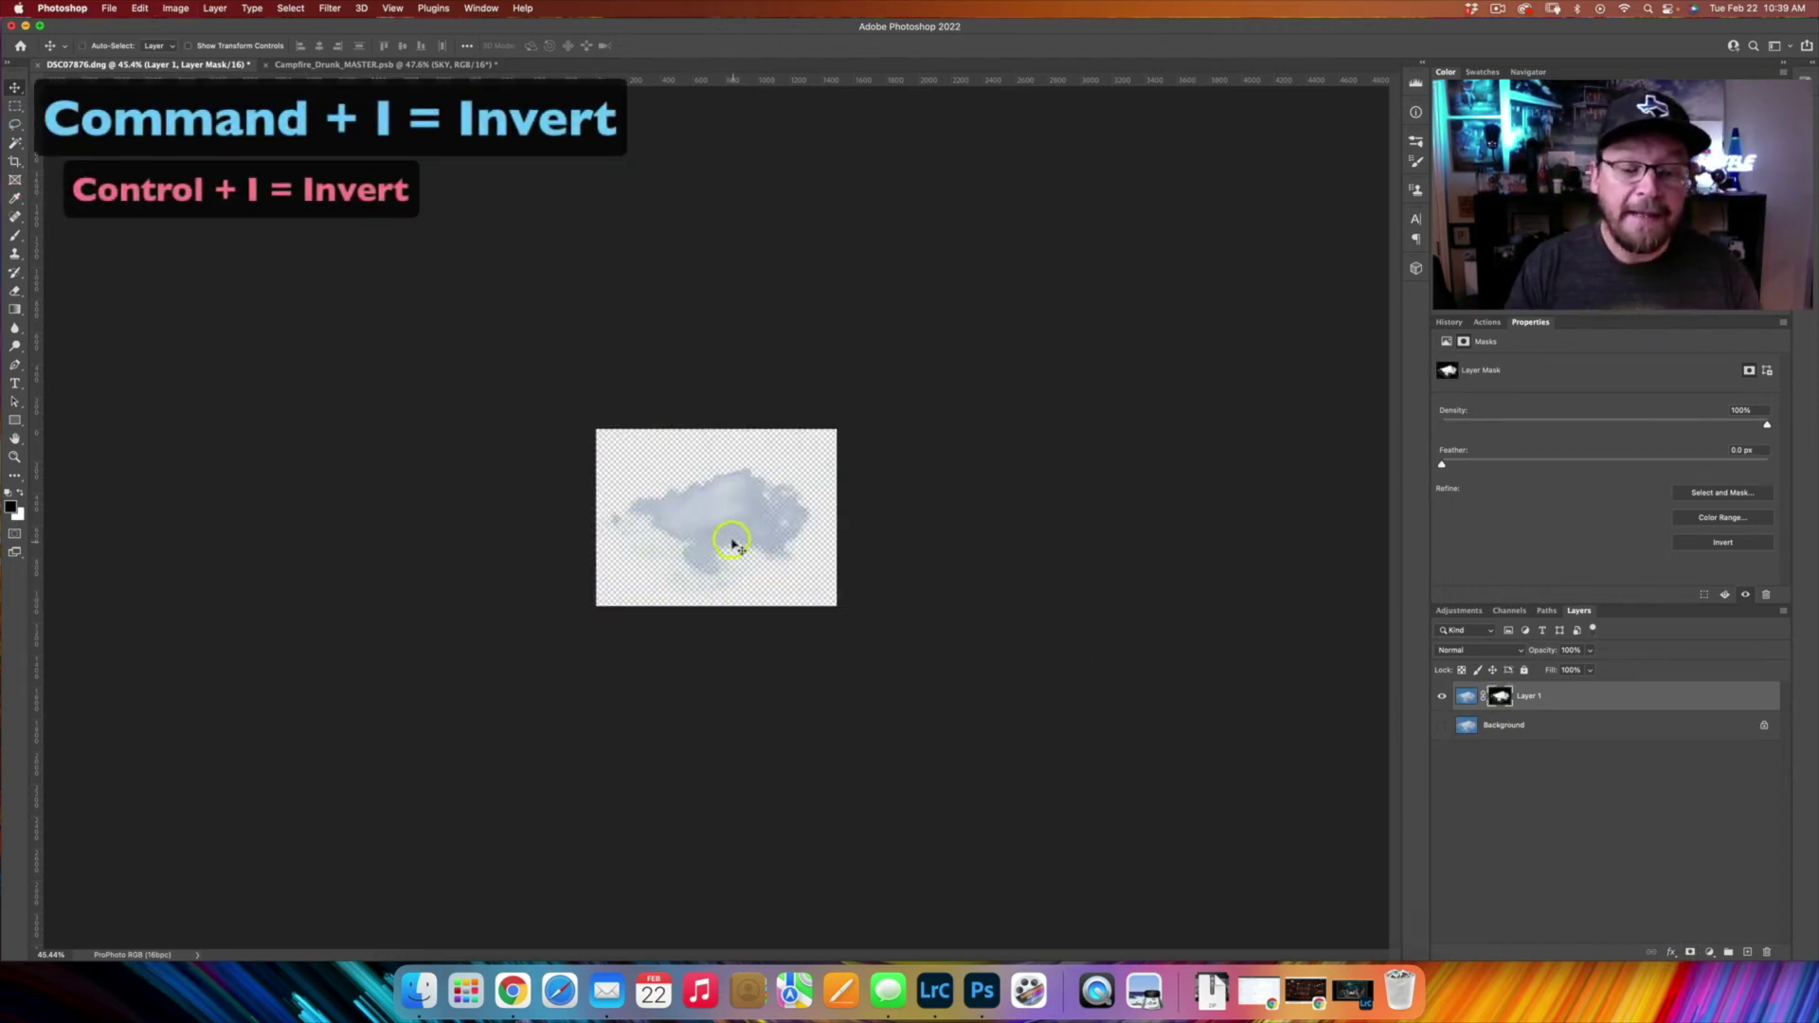
left_click(1747, 952)
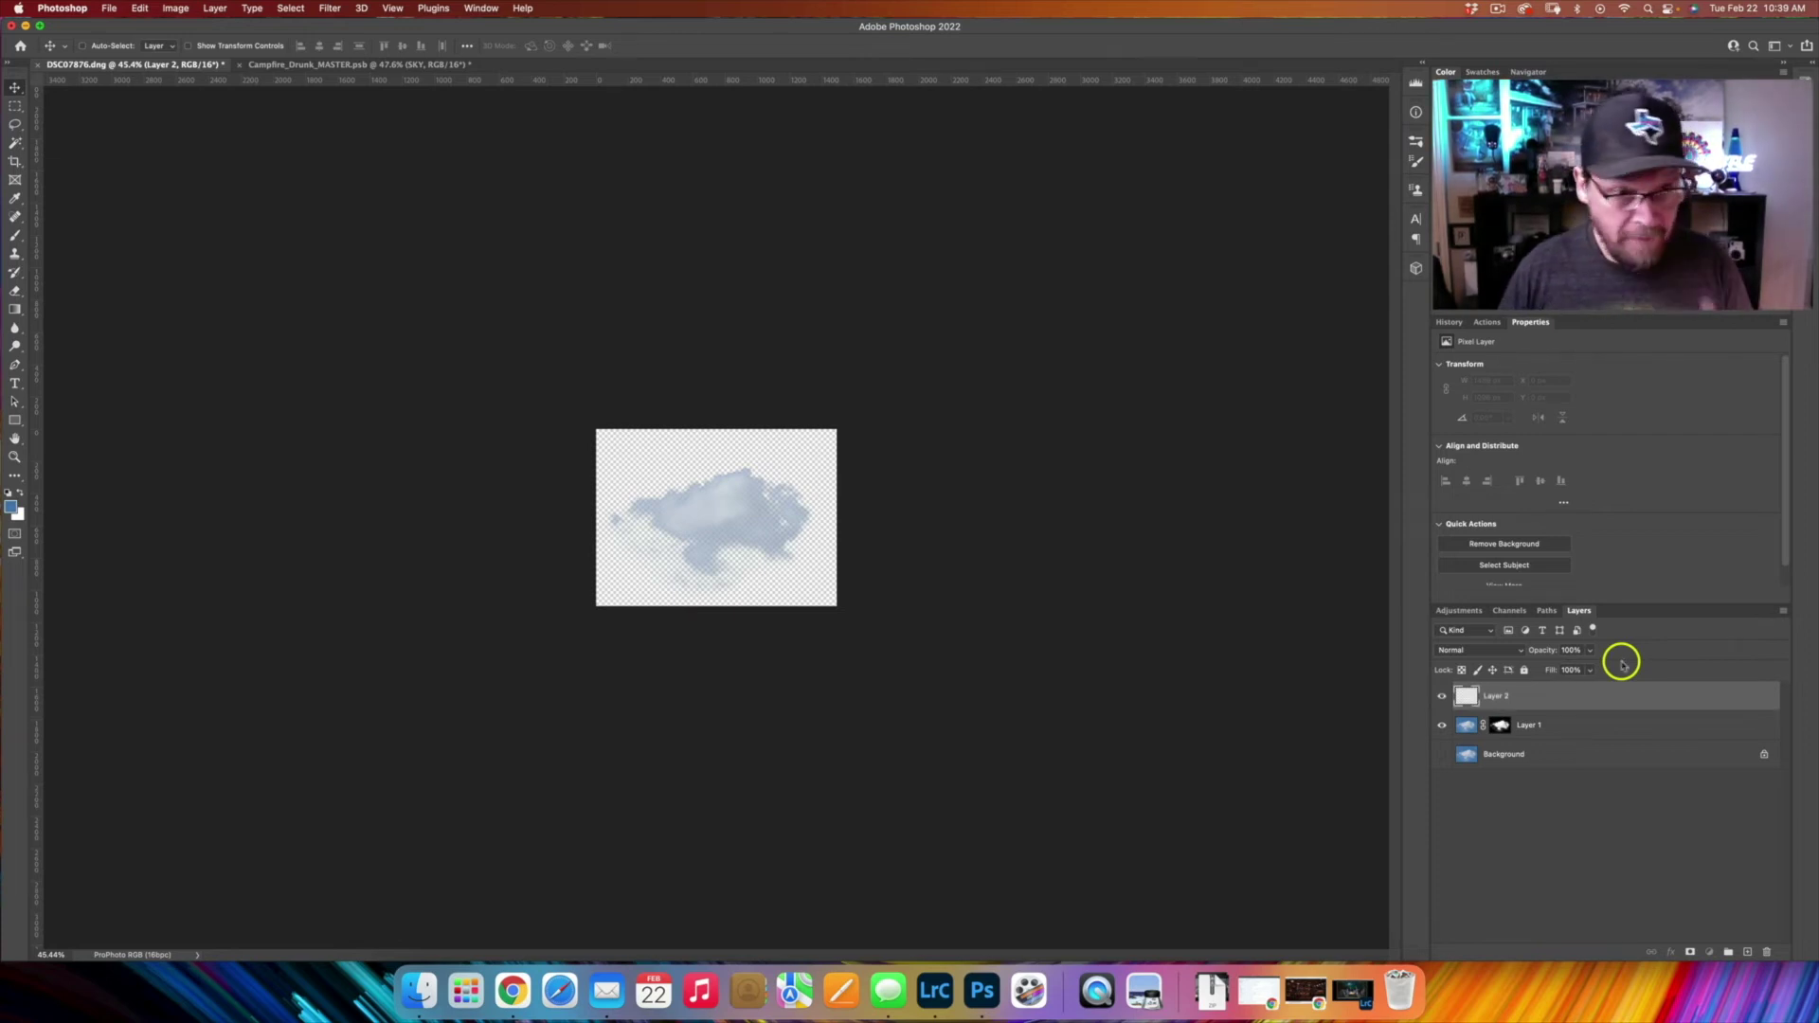
left_click_drag(1588, 698, 1577, 742)
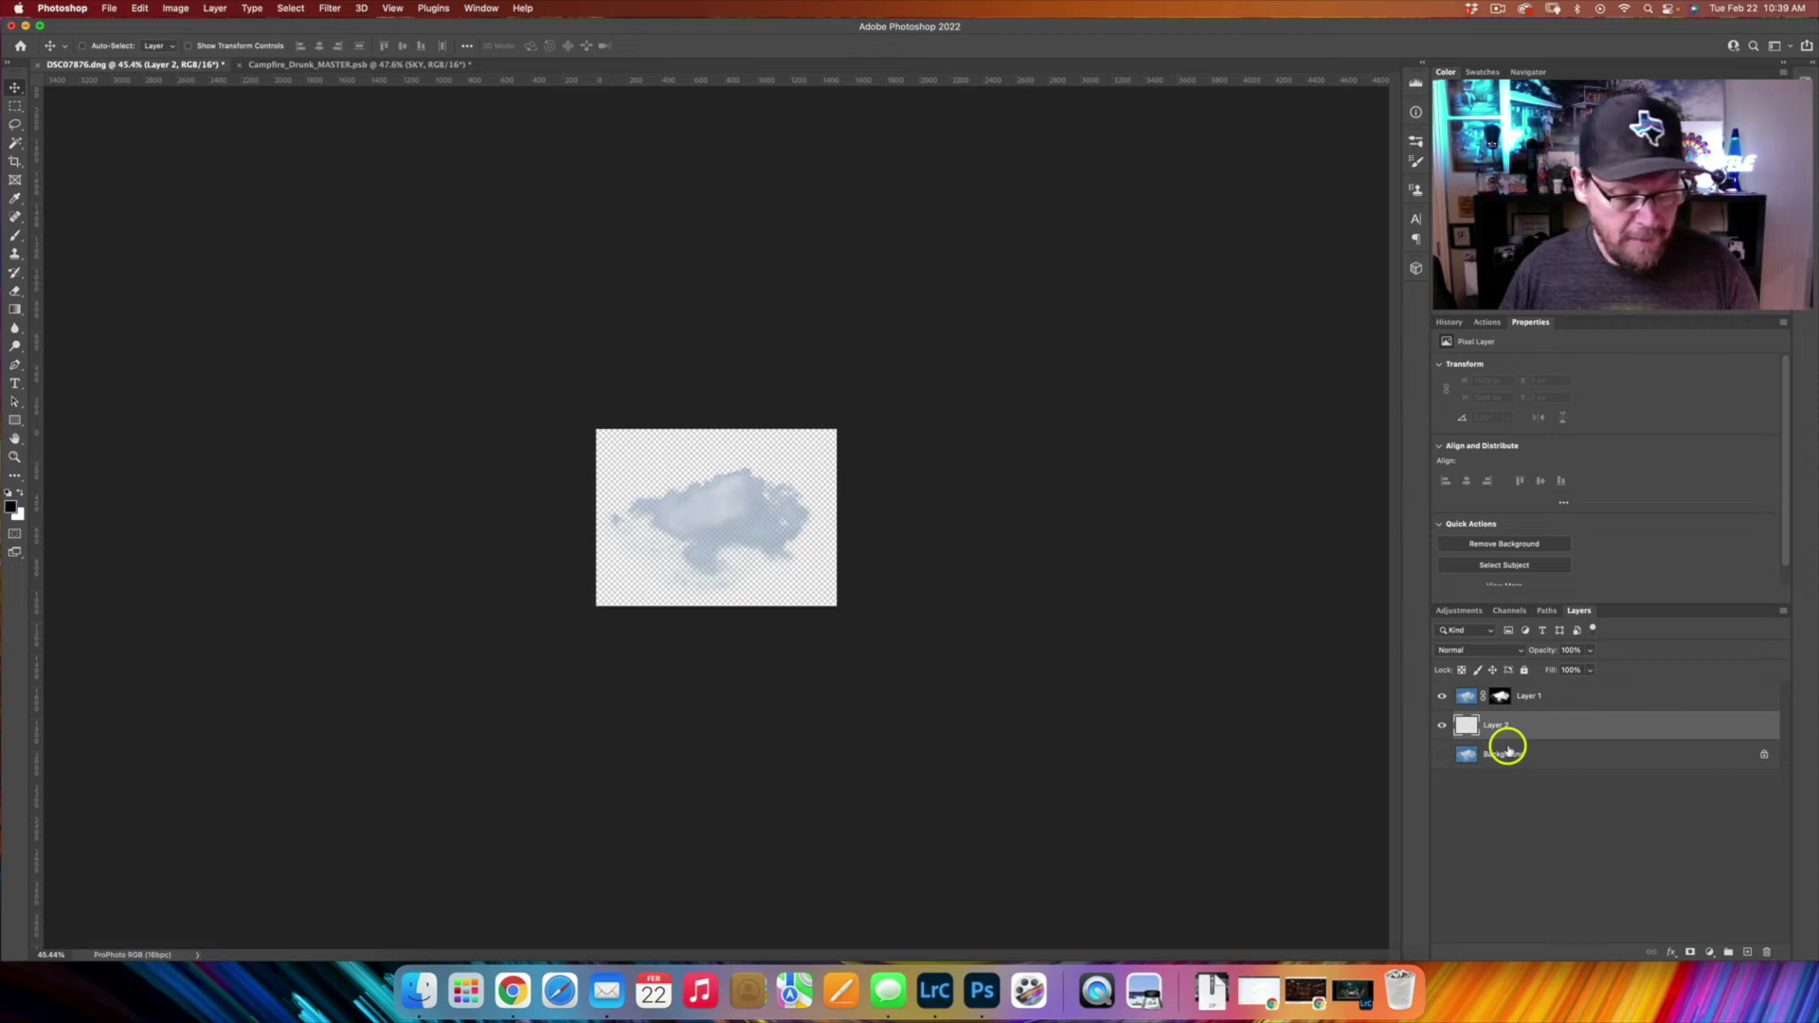
Fill Layer 2 with black and zoom in and out to inspect the cloud edges
key("alt+BackSpace")
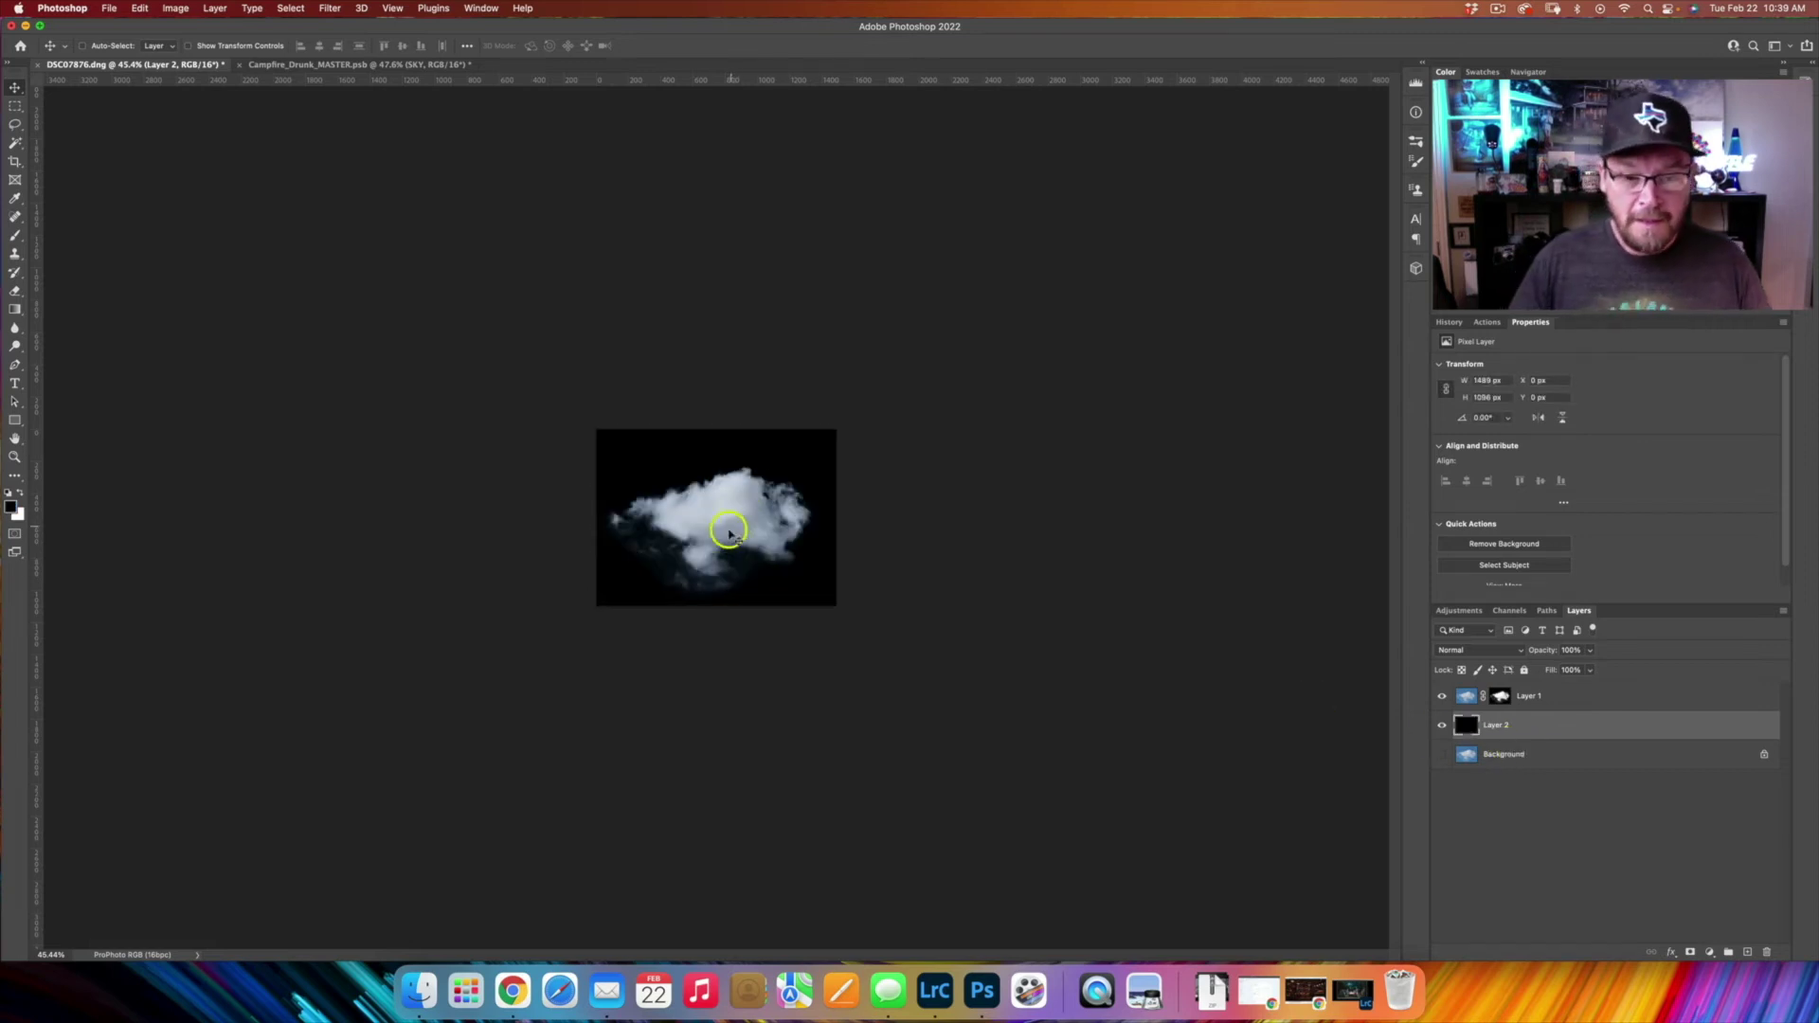
key("super+1")
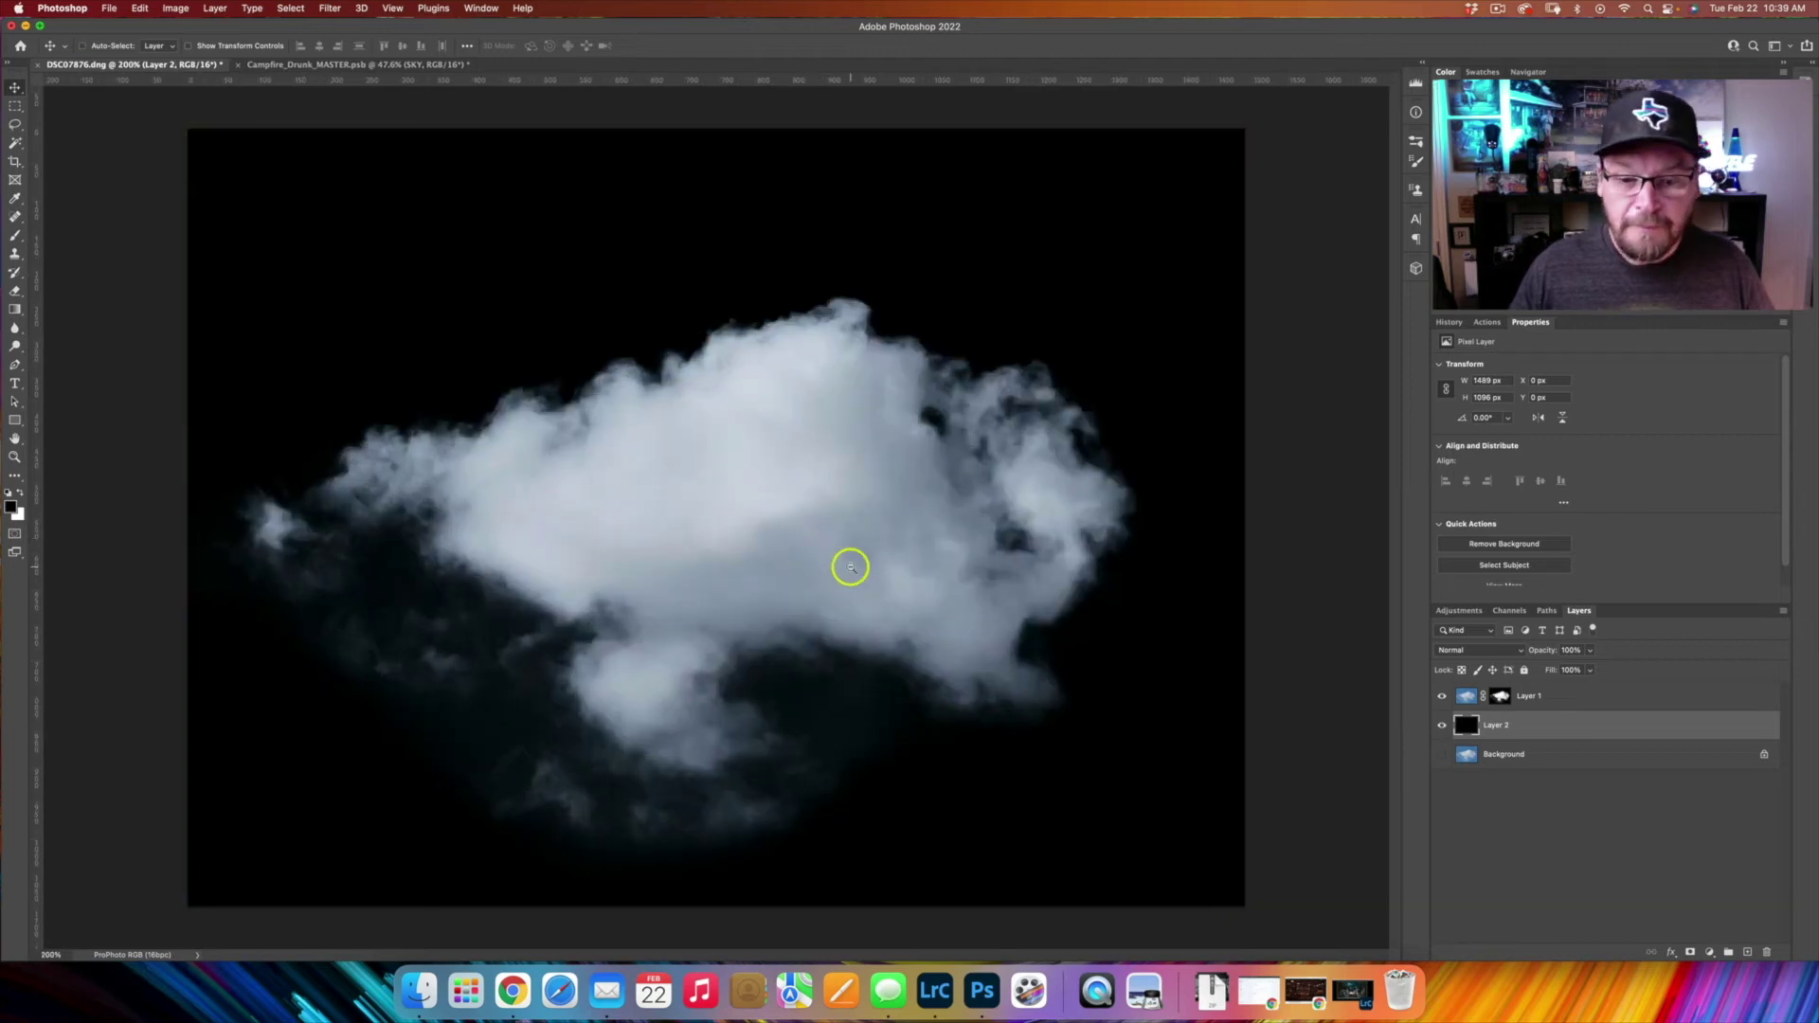
key("super+minus")
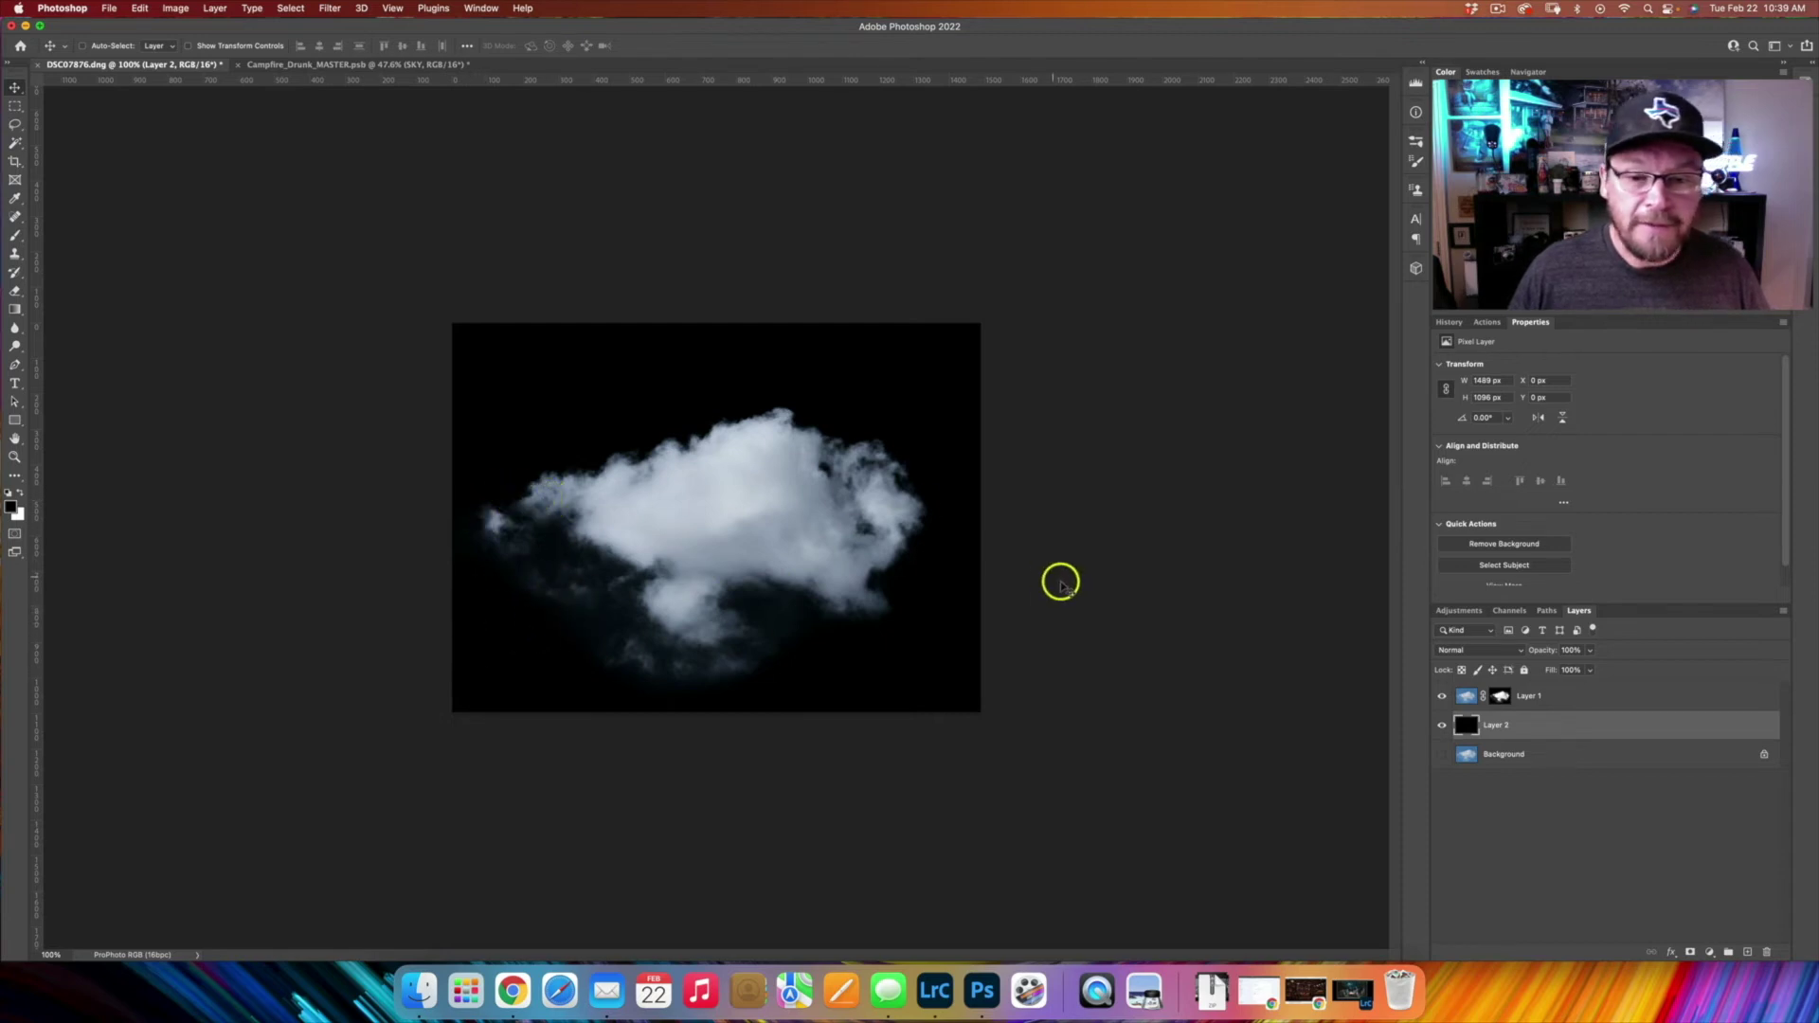
left_click(1570, 699)
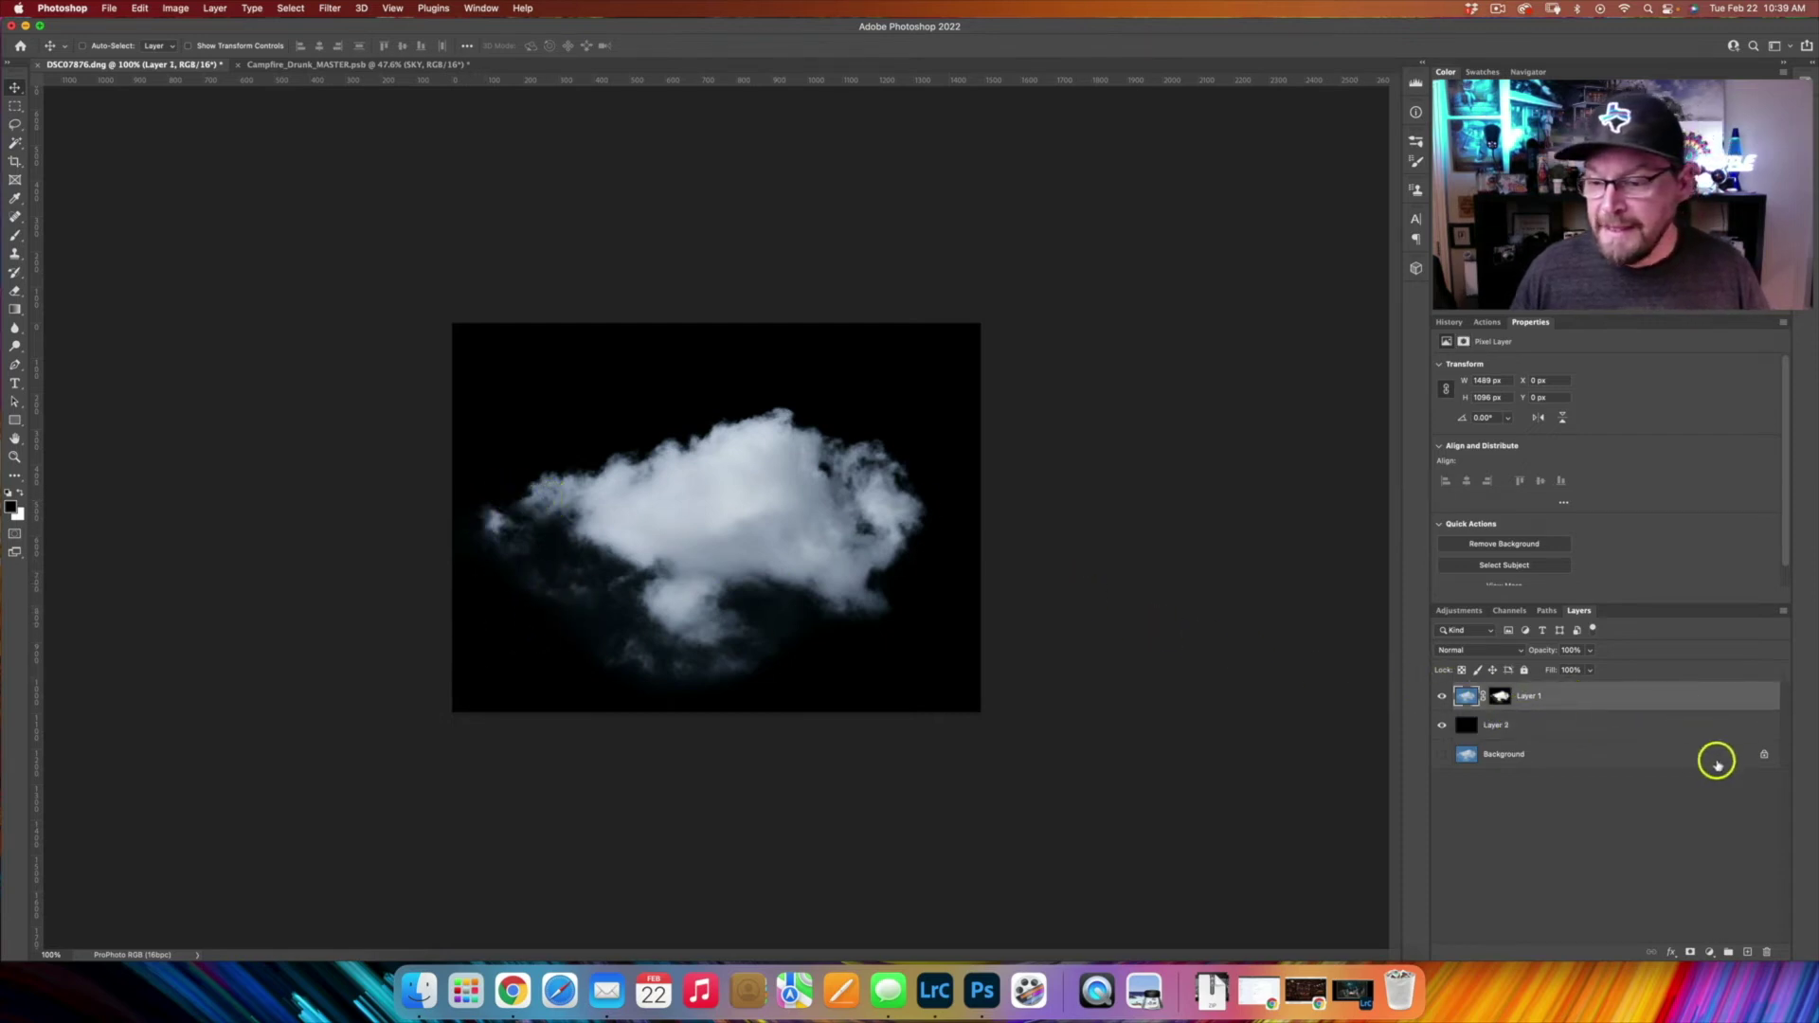
Try a clipped Hue/Saturation adjustment at -20 saturation, then delete it
left_click(1710, 953)
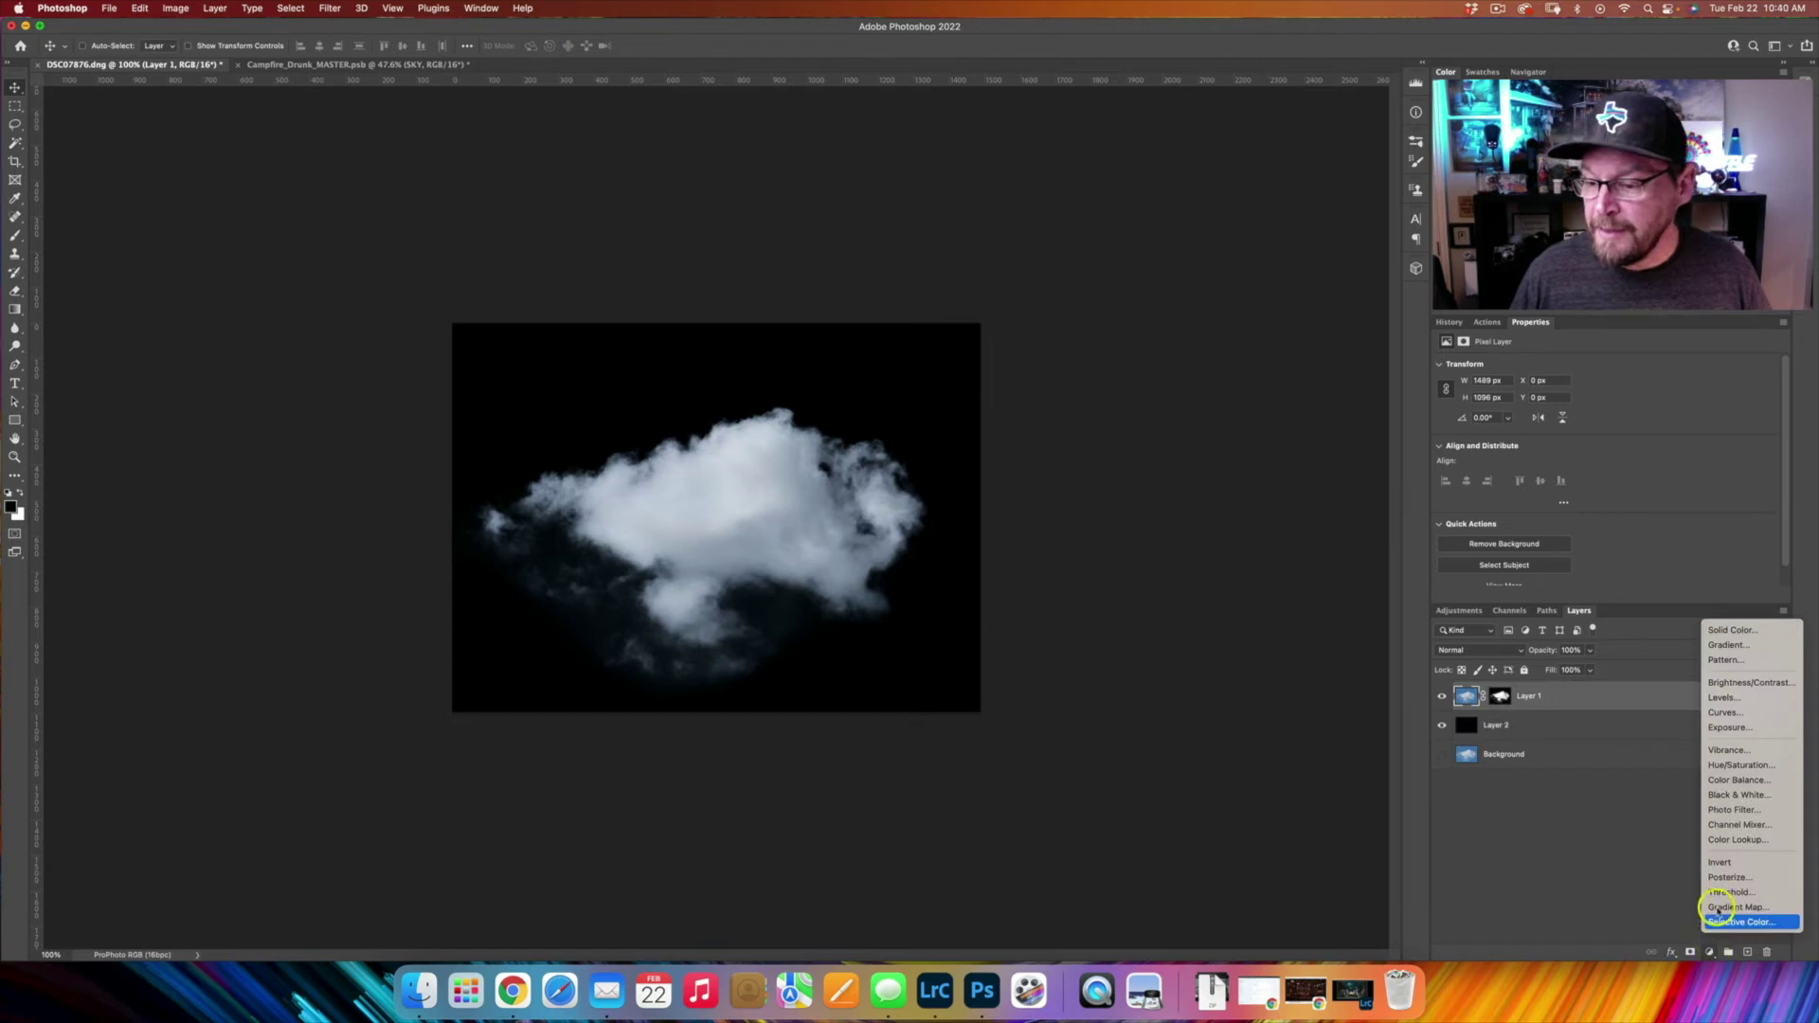
left_click(1735, 765)
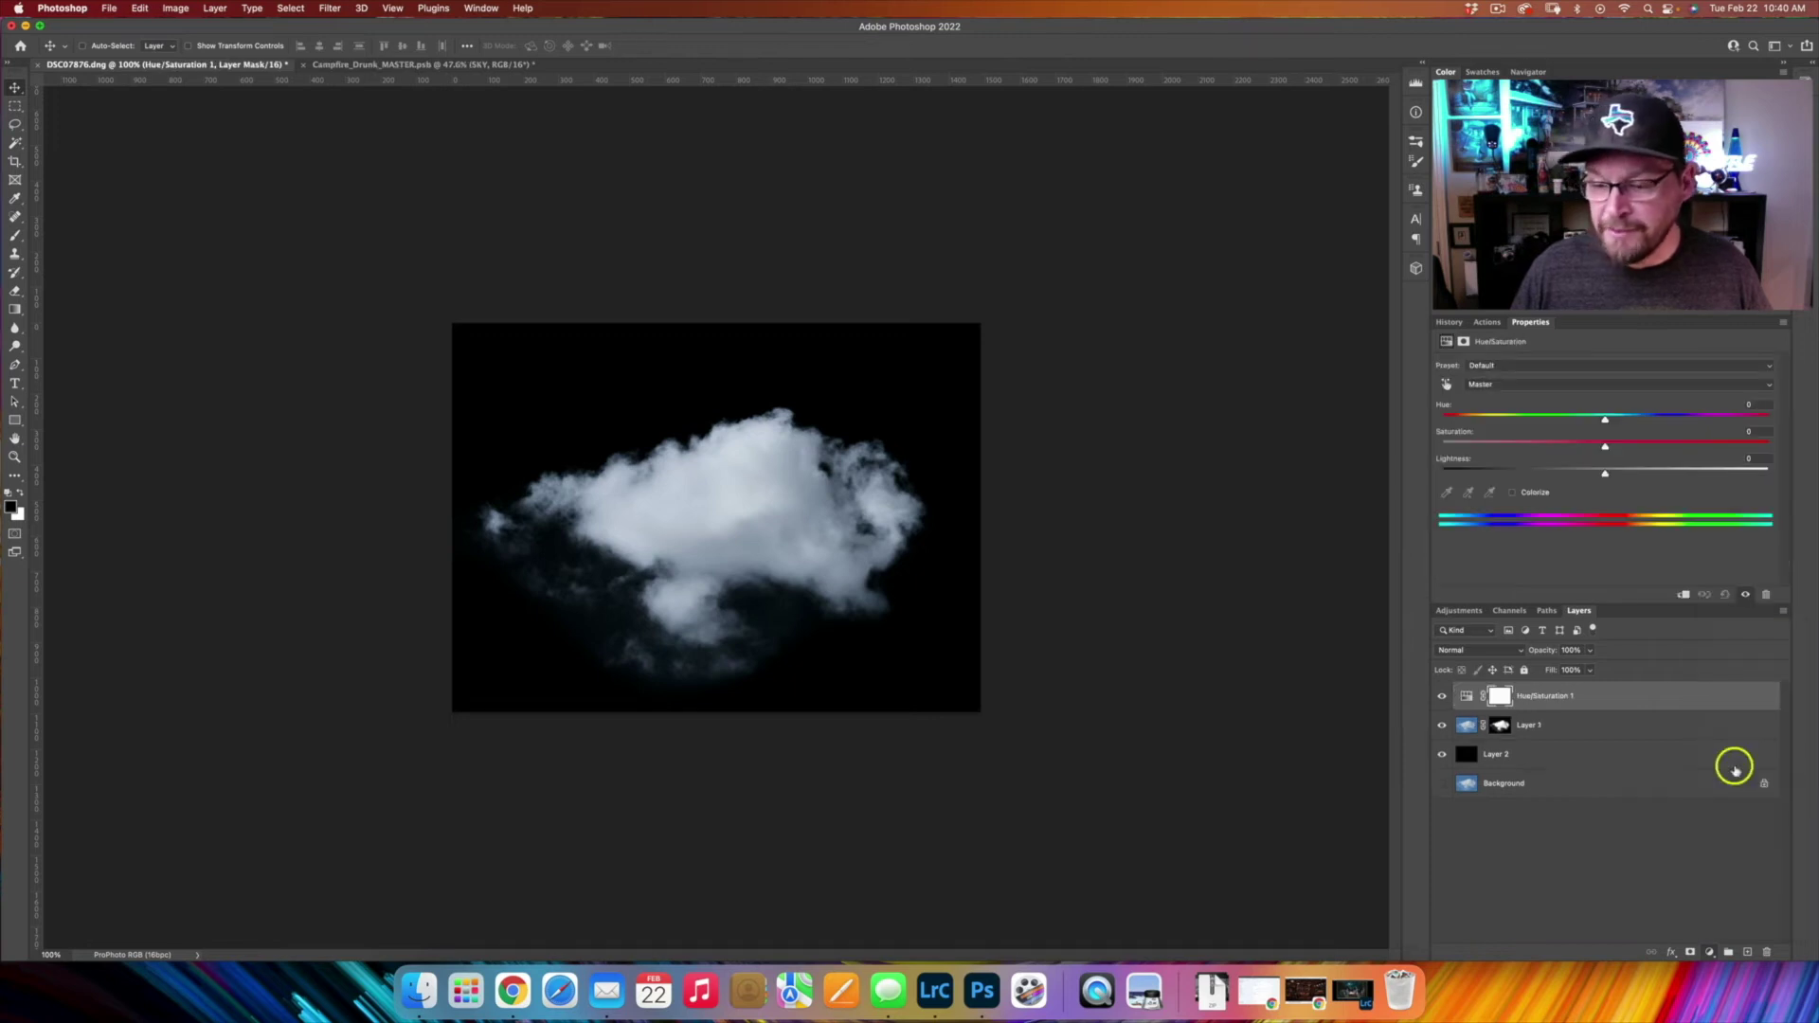
left_click(1534, 705, "alt")
left_click_drag(1589, 444, 1569, 447)
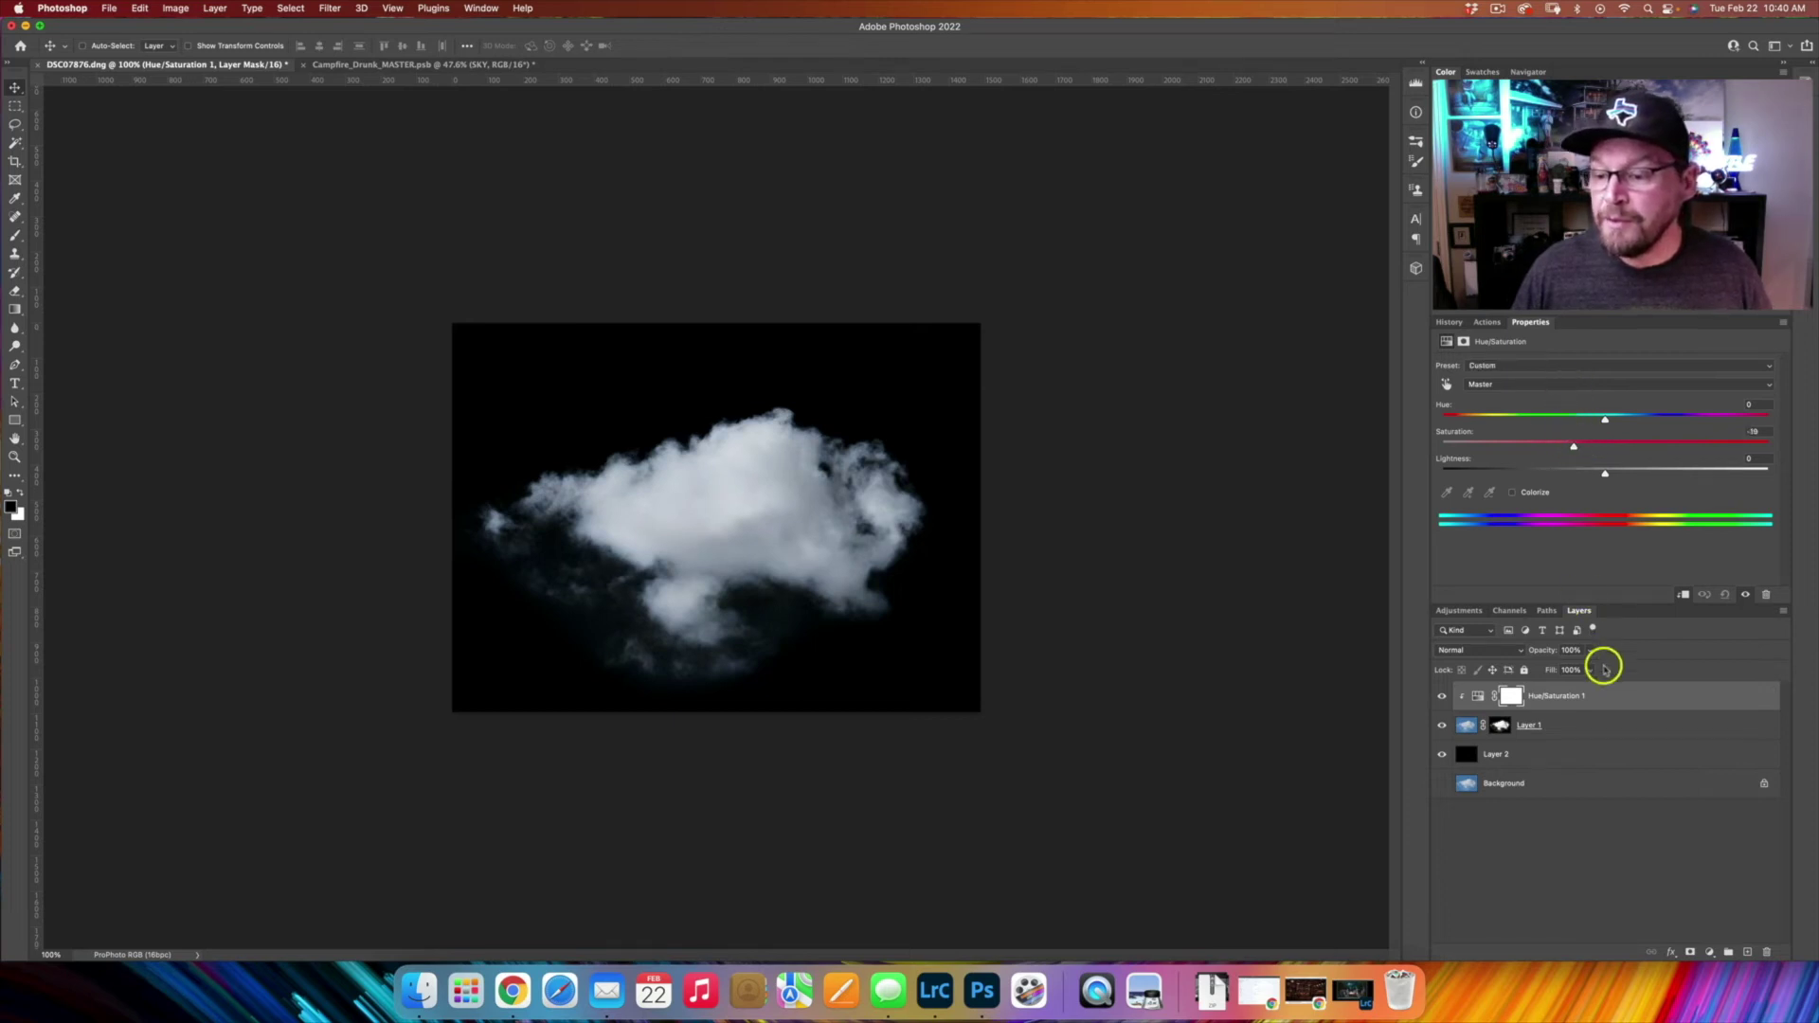
key("Delete")
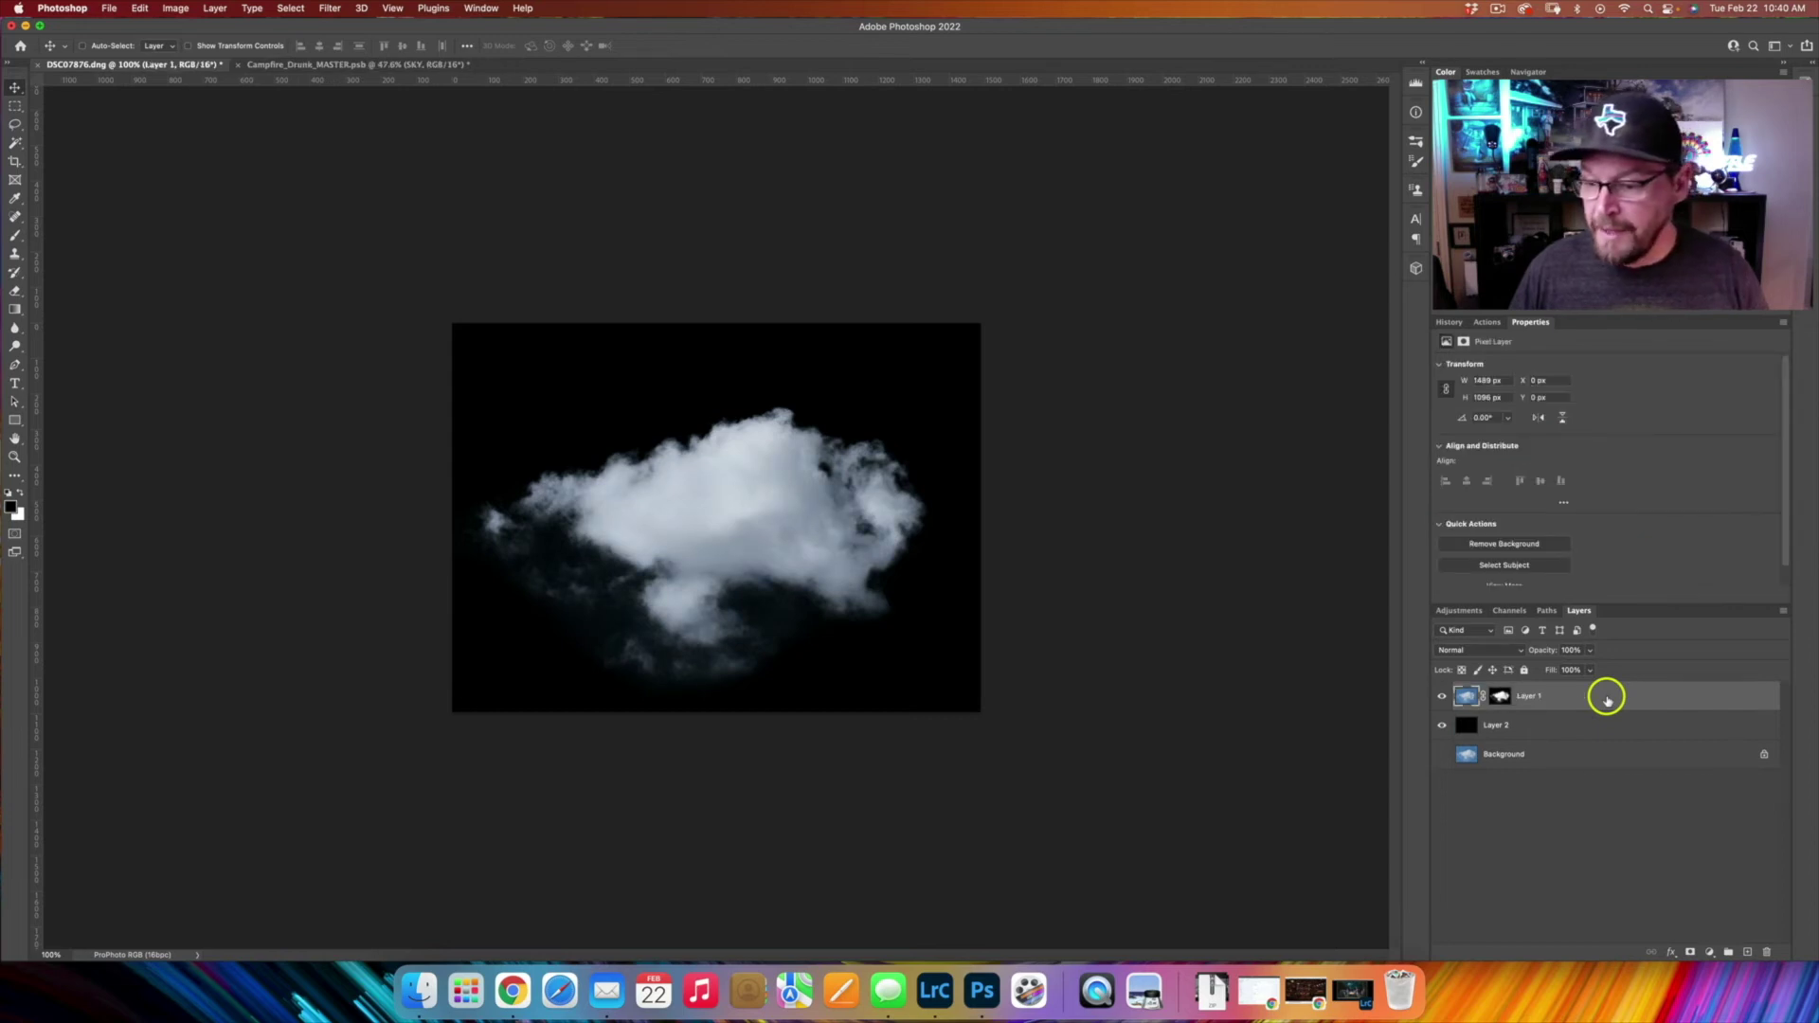
Add a clipped Curves adjustment and pull its Blue channel curve down
left_click(1709, 951)
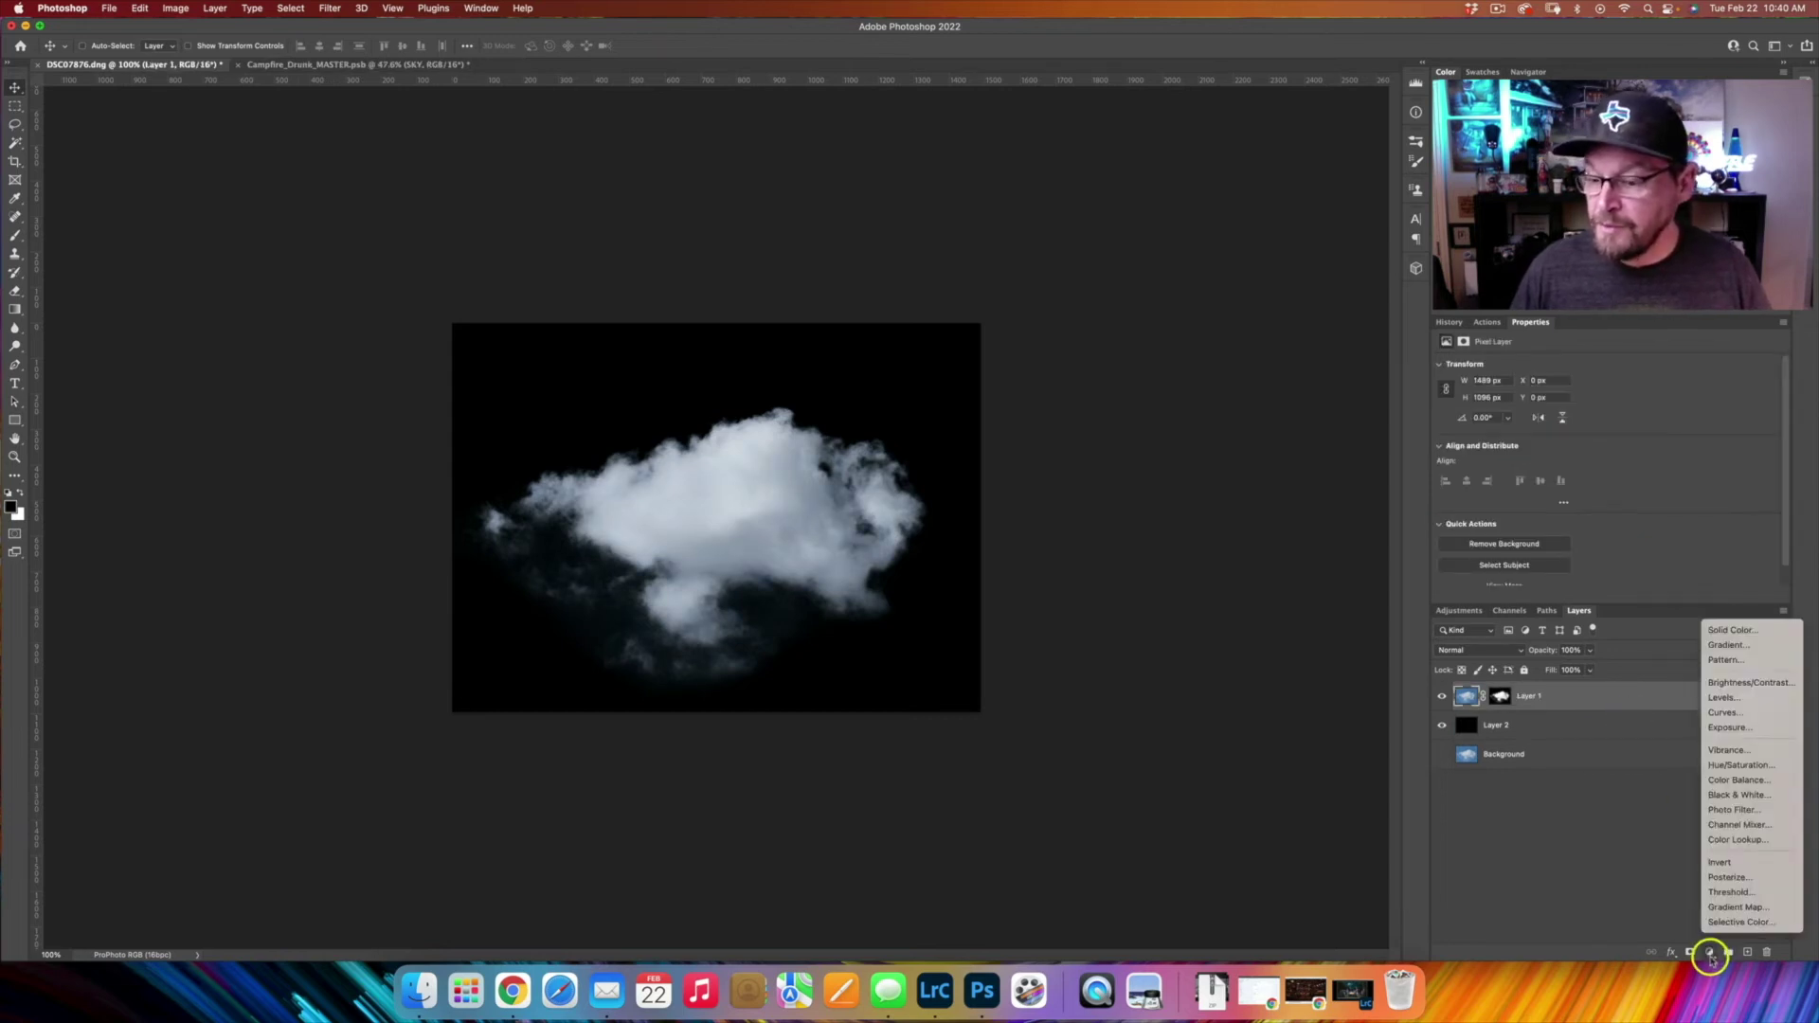
left_click(1723, 712)
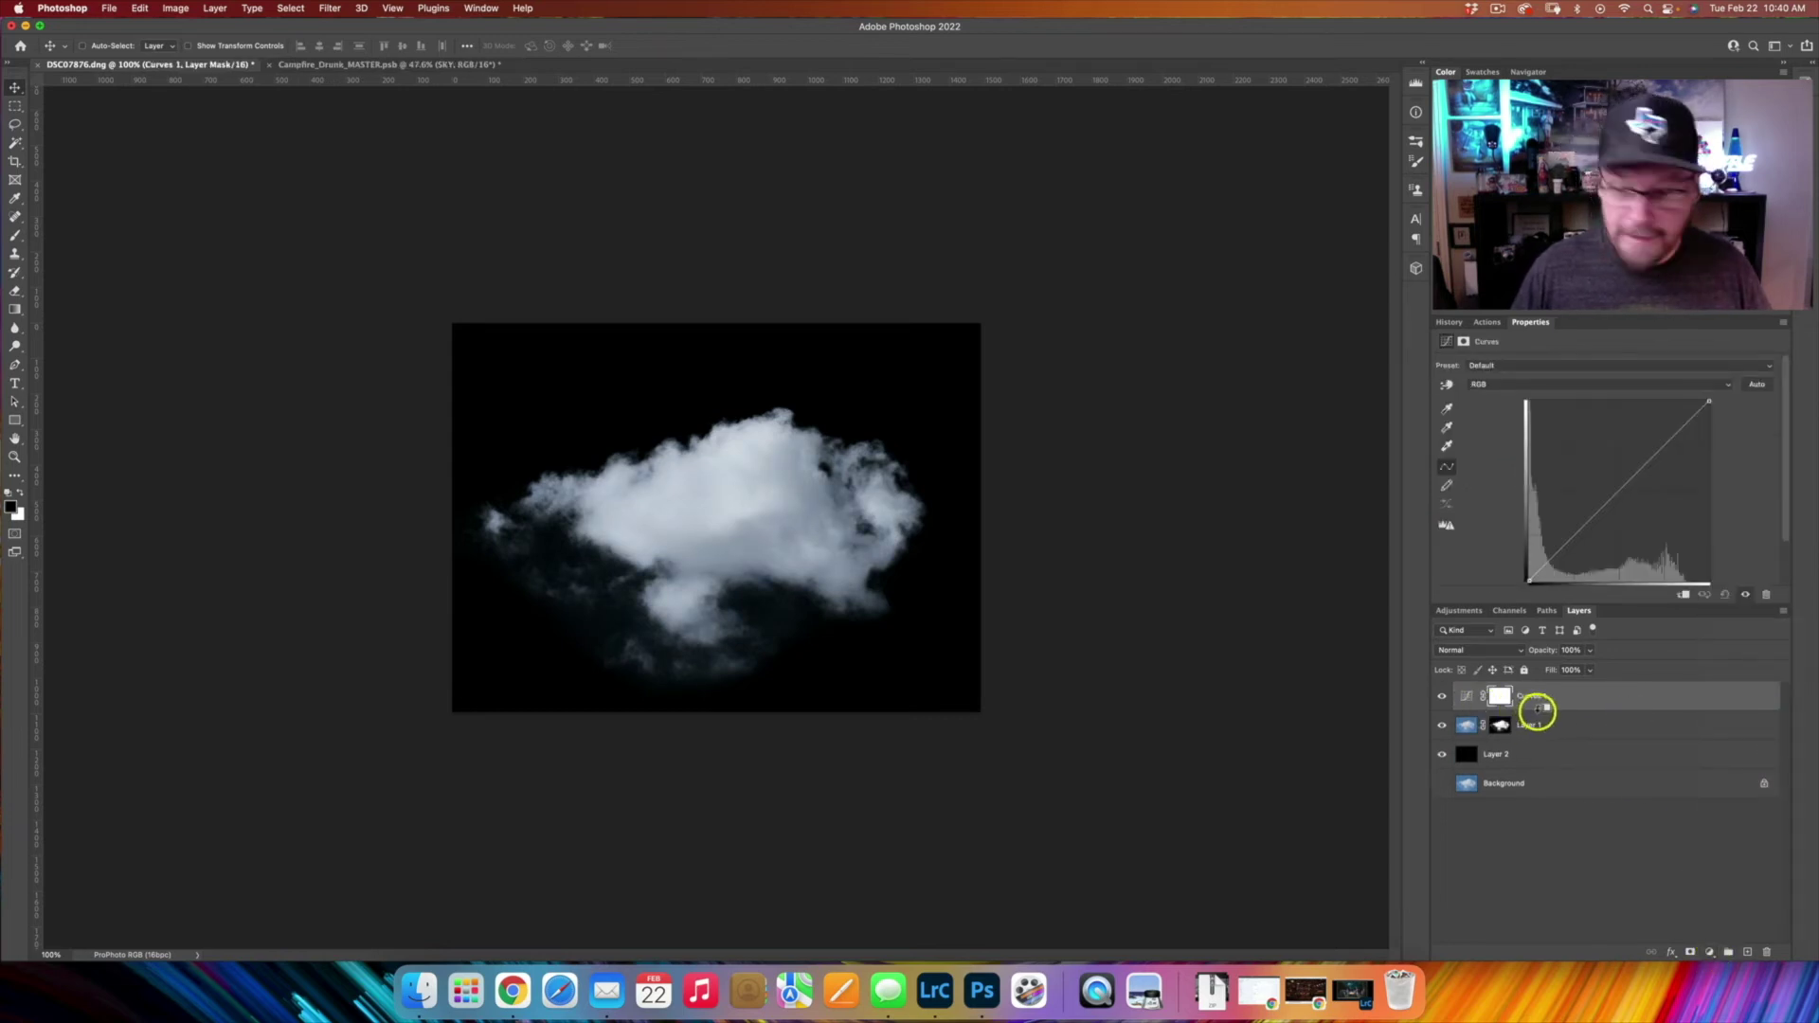
left_click(1562, 385)
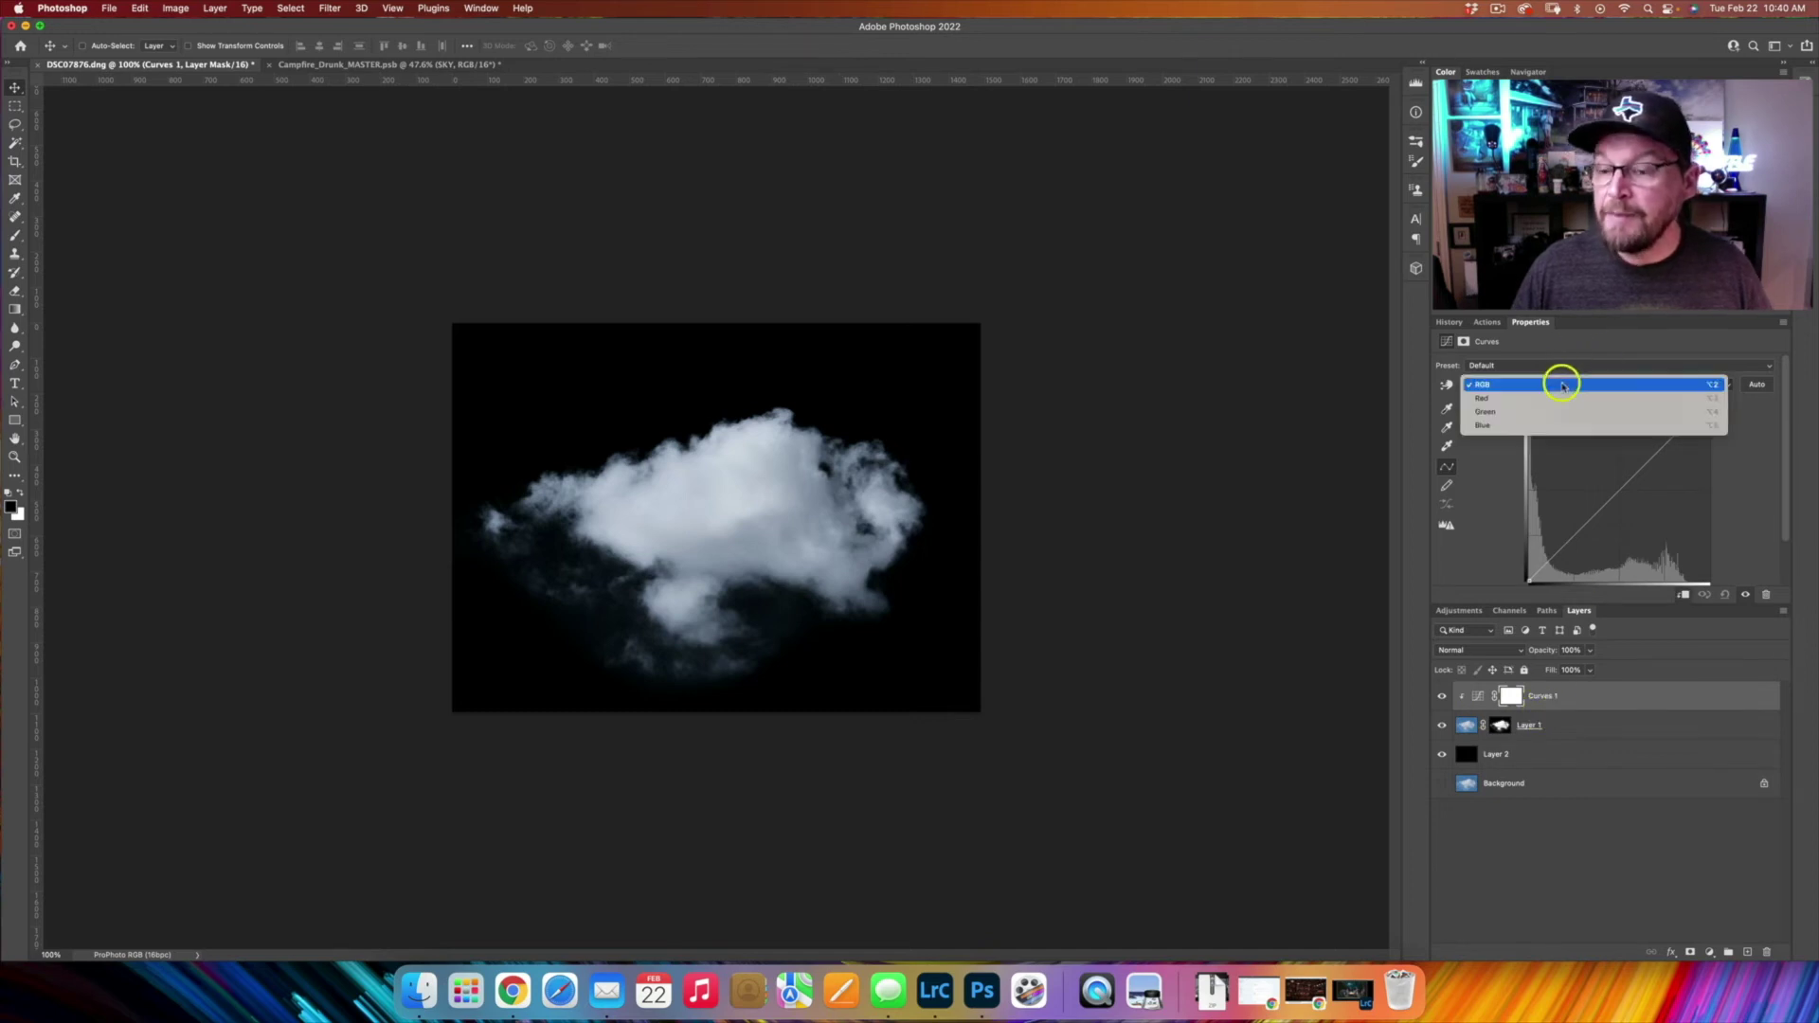
left_click(1557, 423)
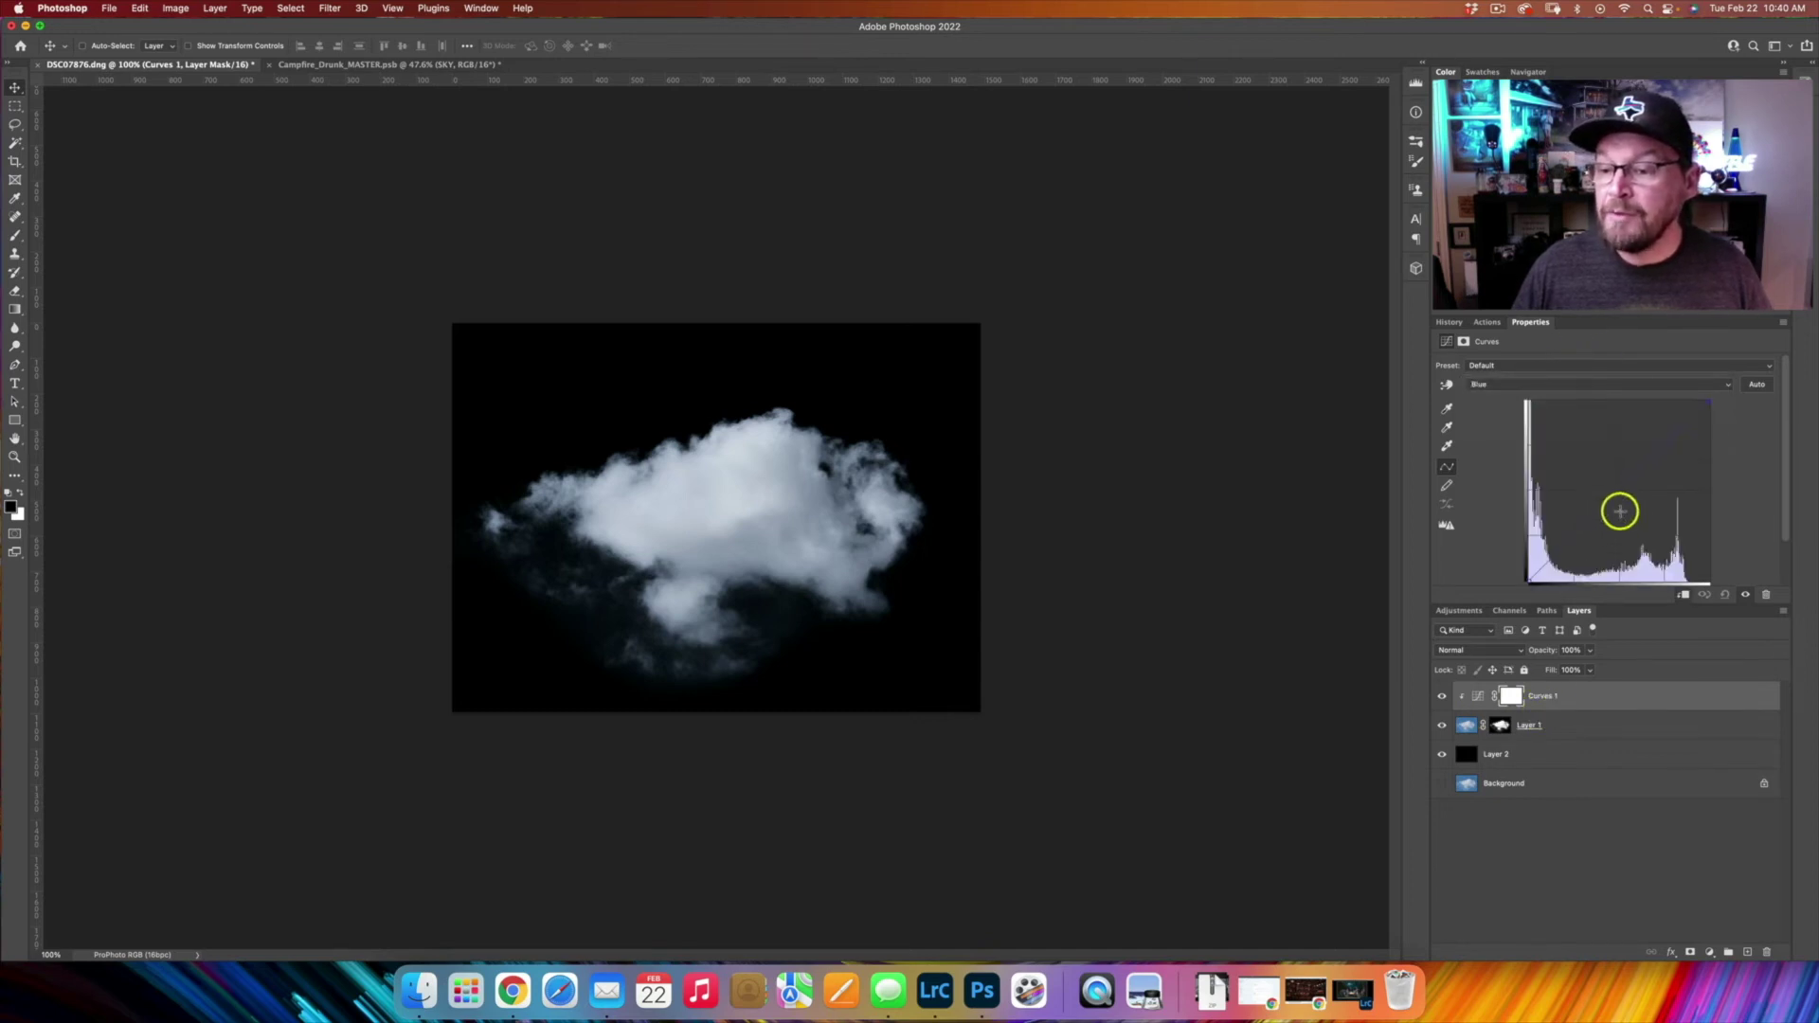
mouse_move(1621, 496)
left_mouse_down()
mouse_move(1642, 514)
mouse_move(1627, 495)
left_mouse_up()
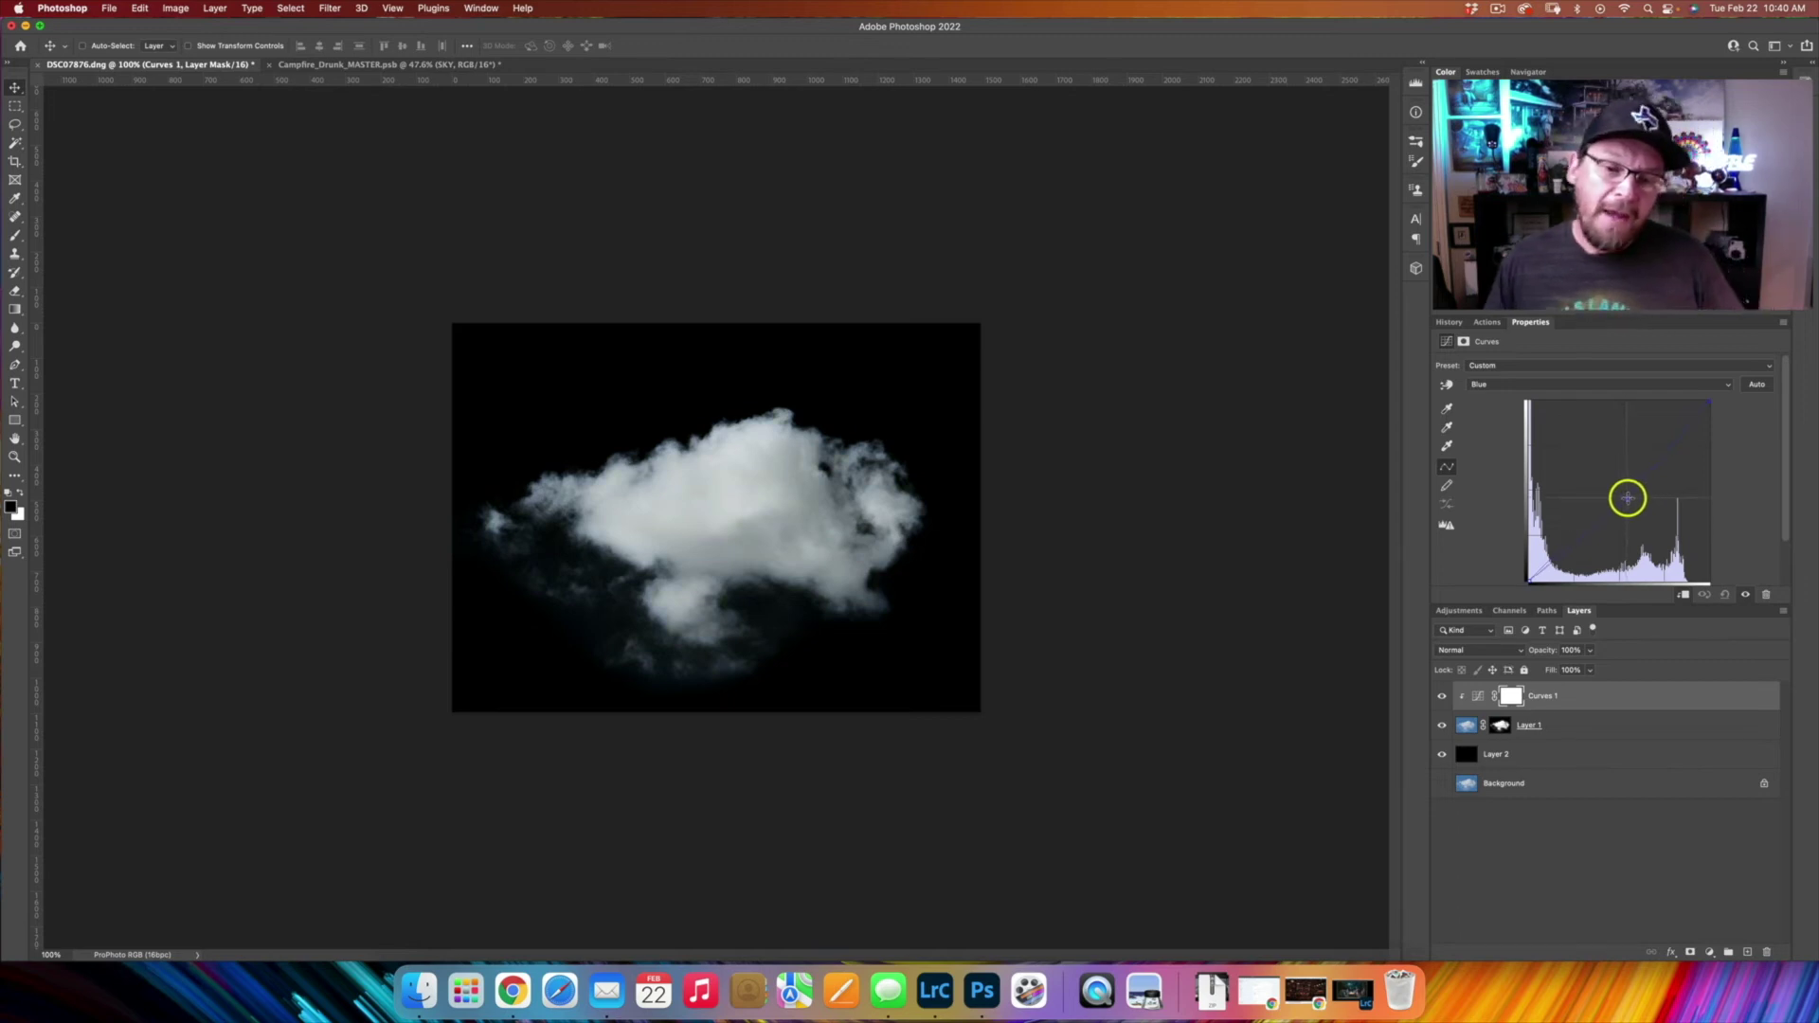
Merge the Curves 1 adjustment into Layer 1
left_click(1554, 711)
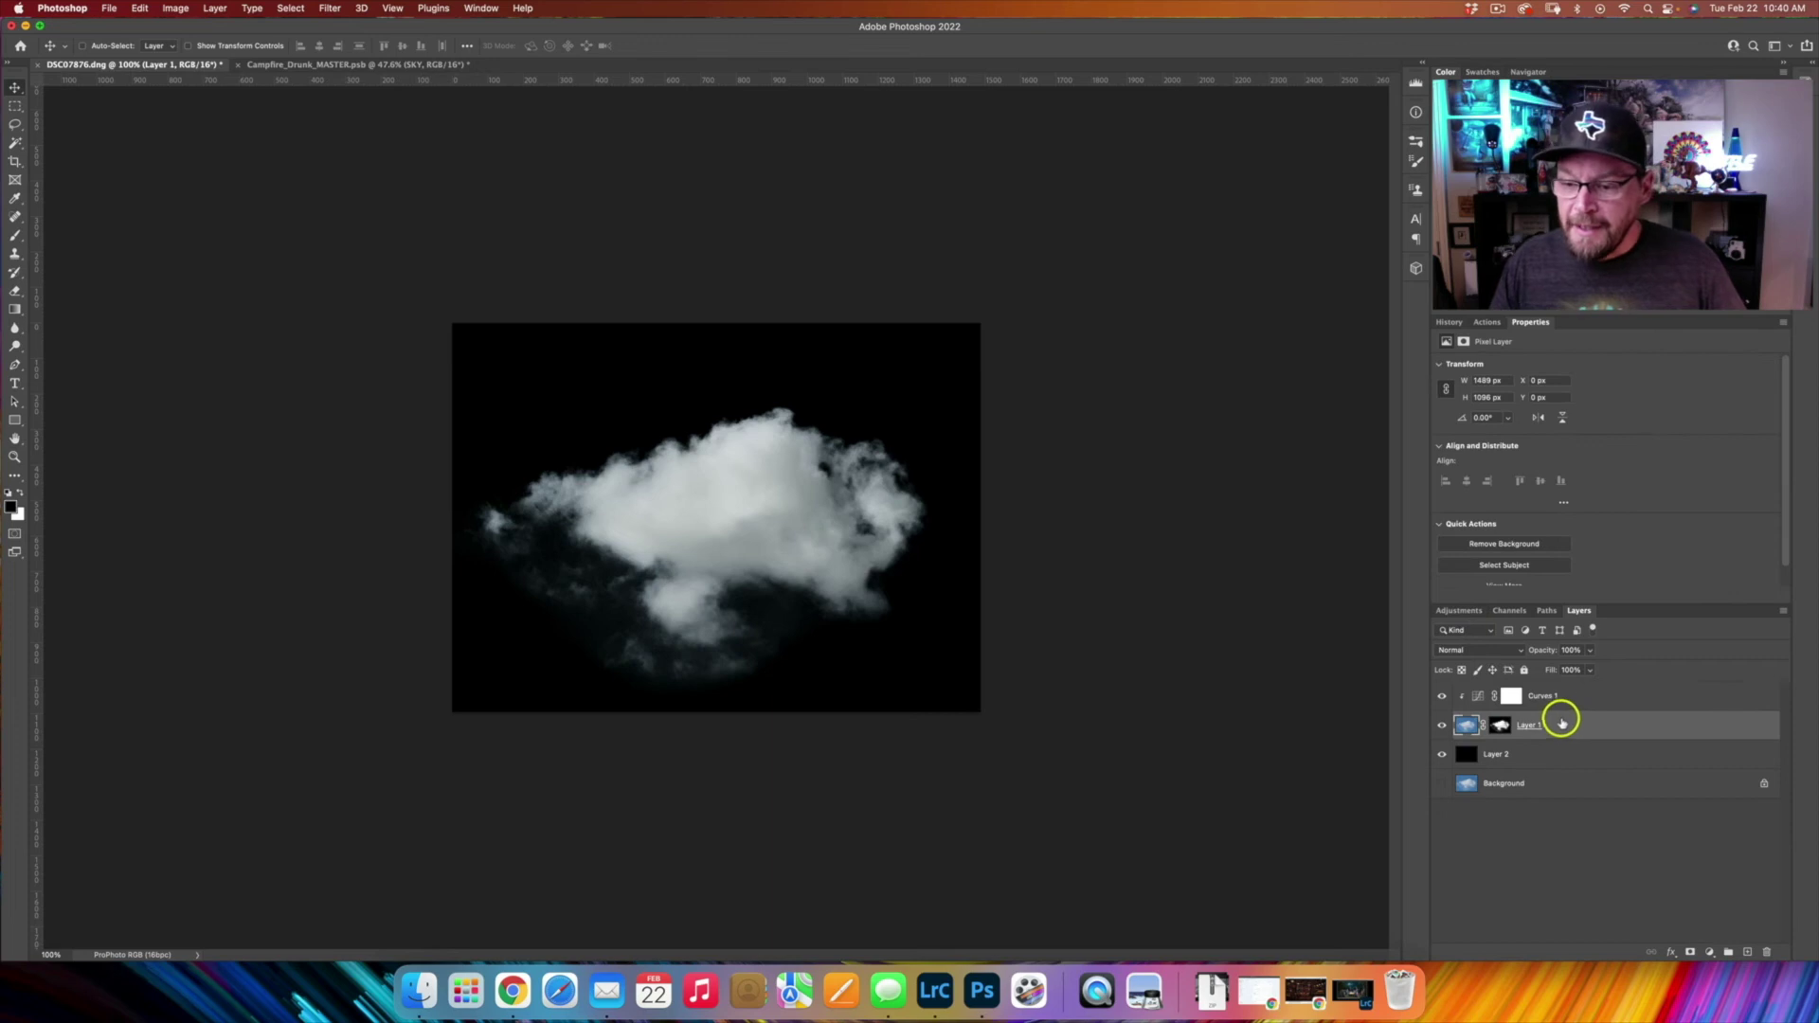
left_click(1561, 706)
left_click(1558, 727)
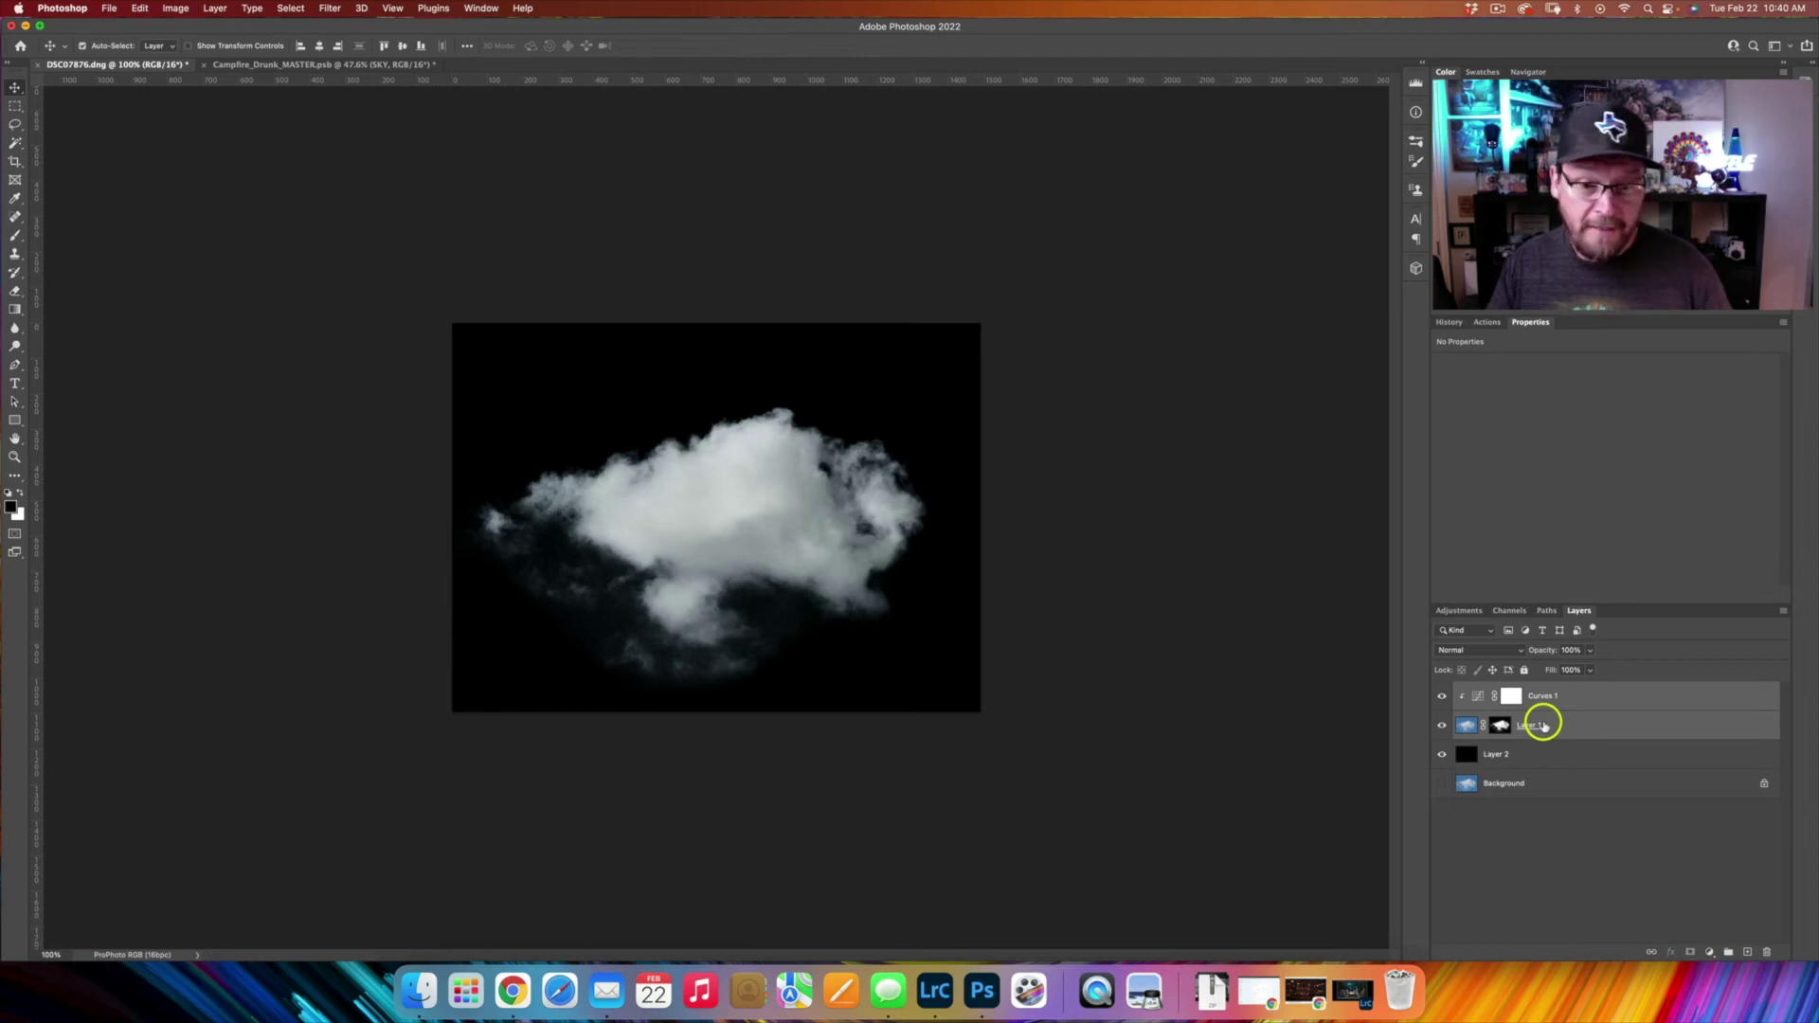
key("ctrl+e")
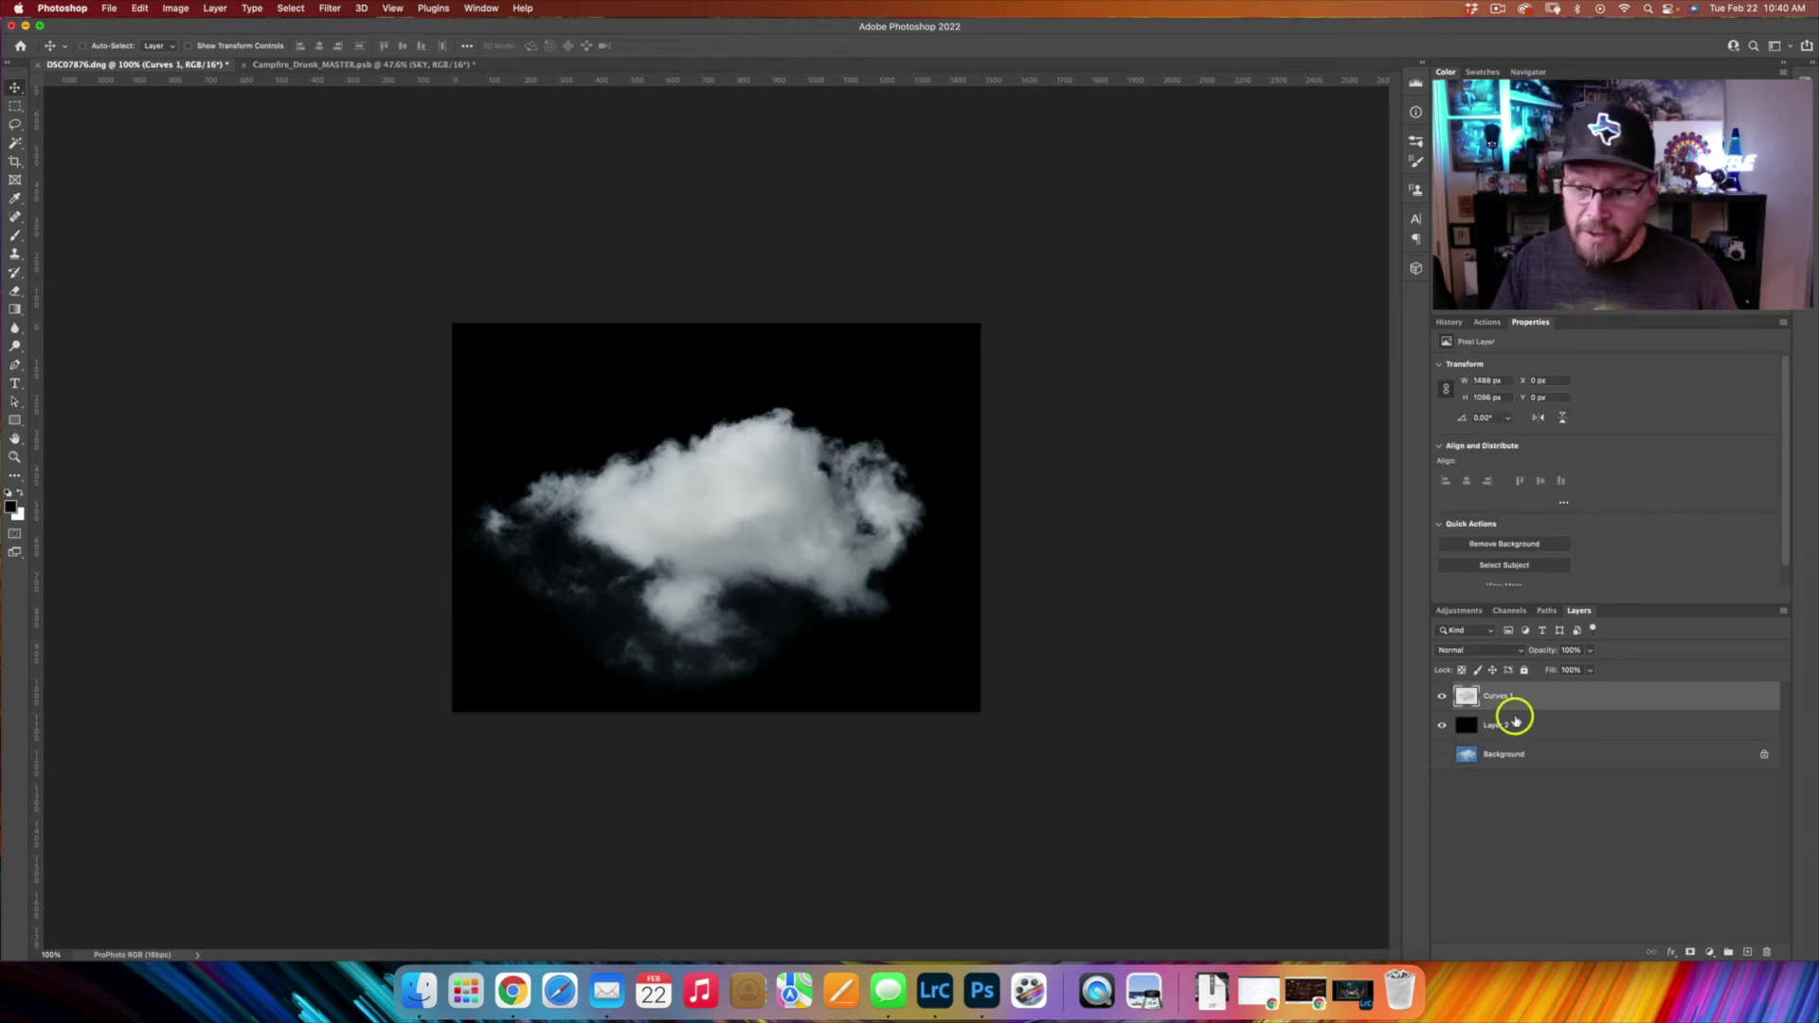
Hide Layer 2 and Background, then drag the cloud into the campfire composite
left_click(1444, 723)
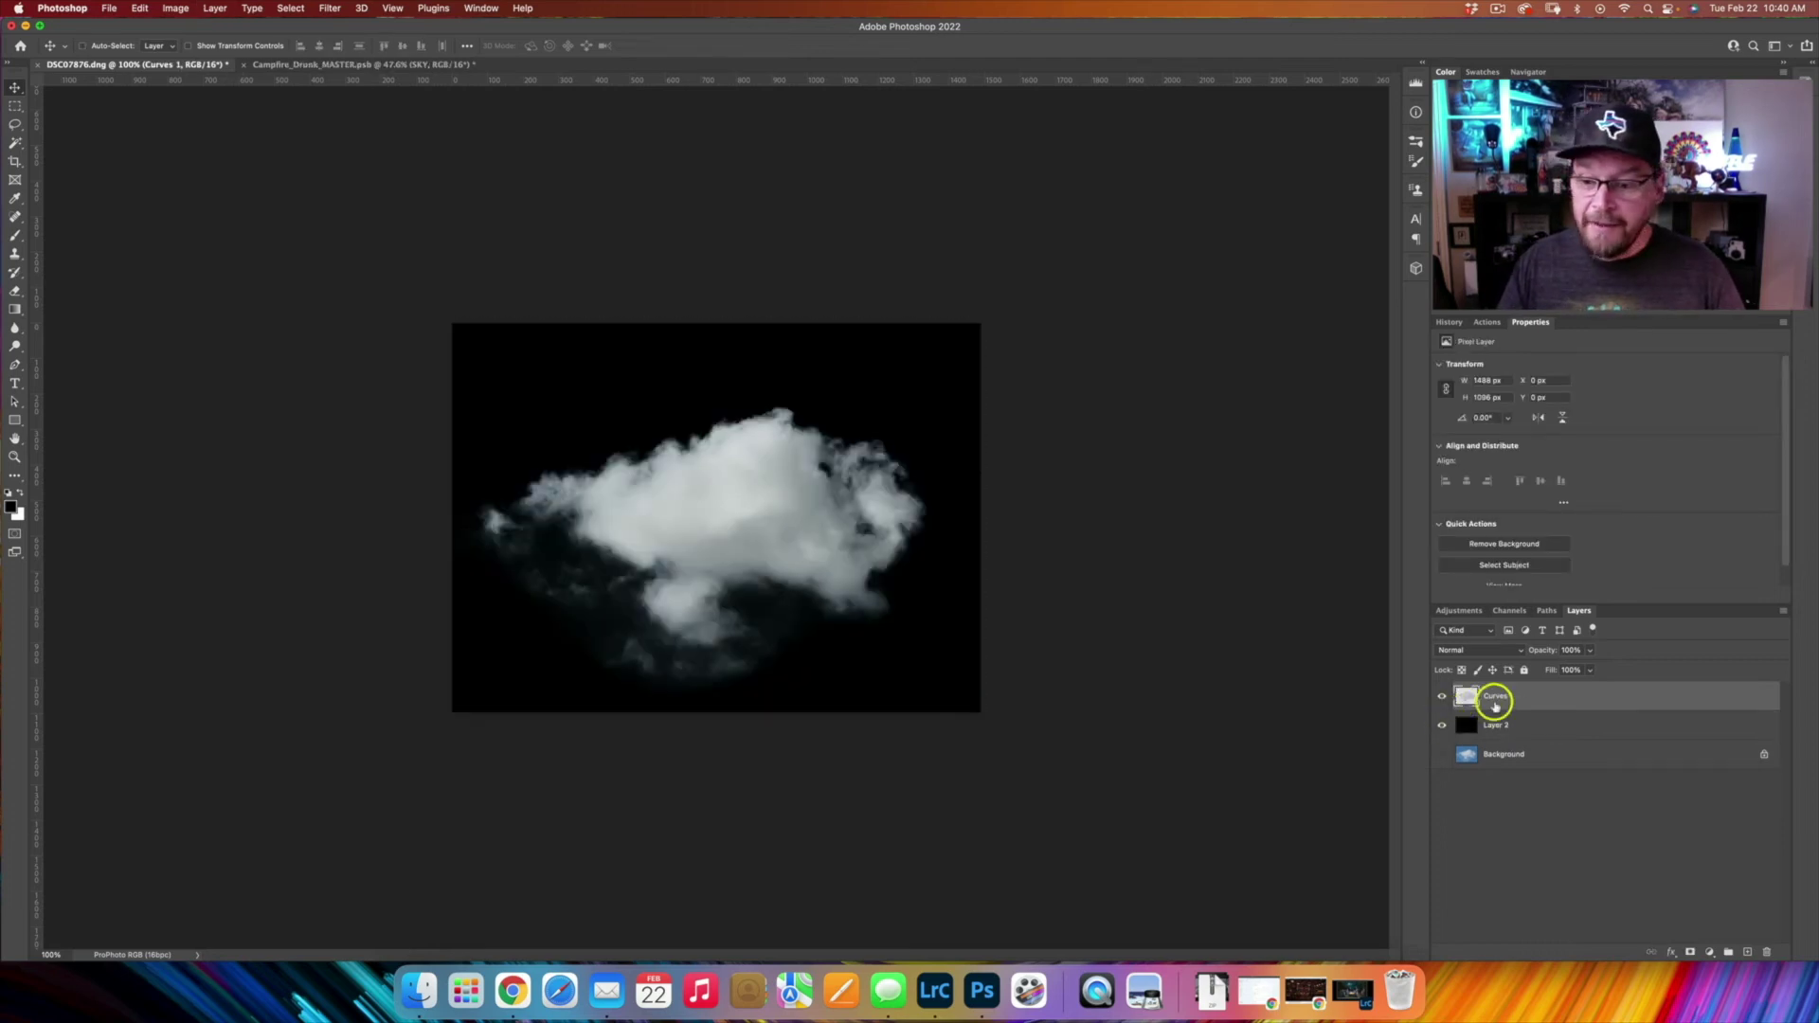
left_click(1443, 698, "alt")
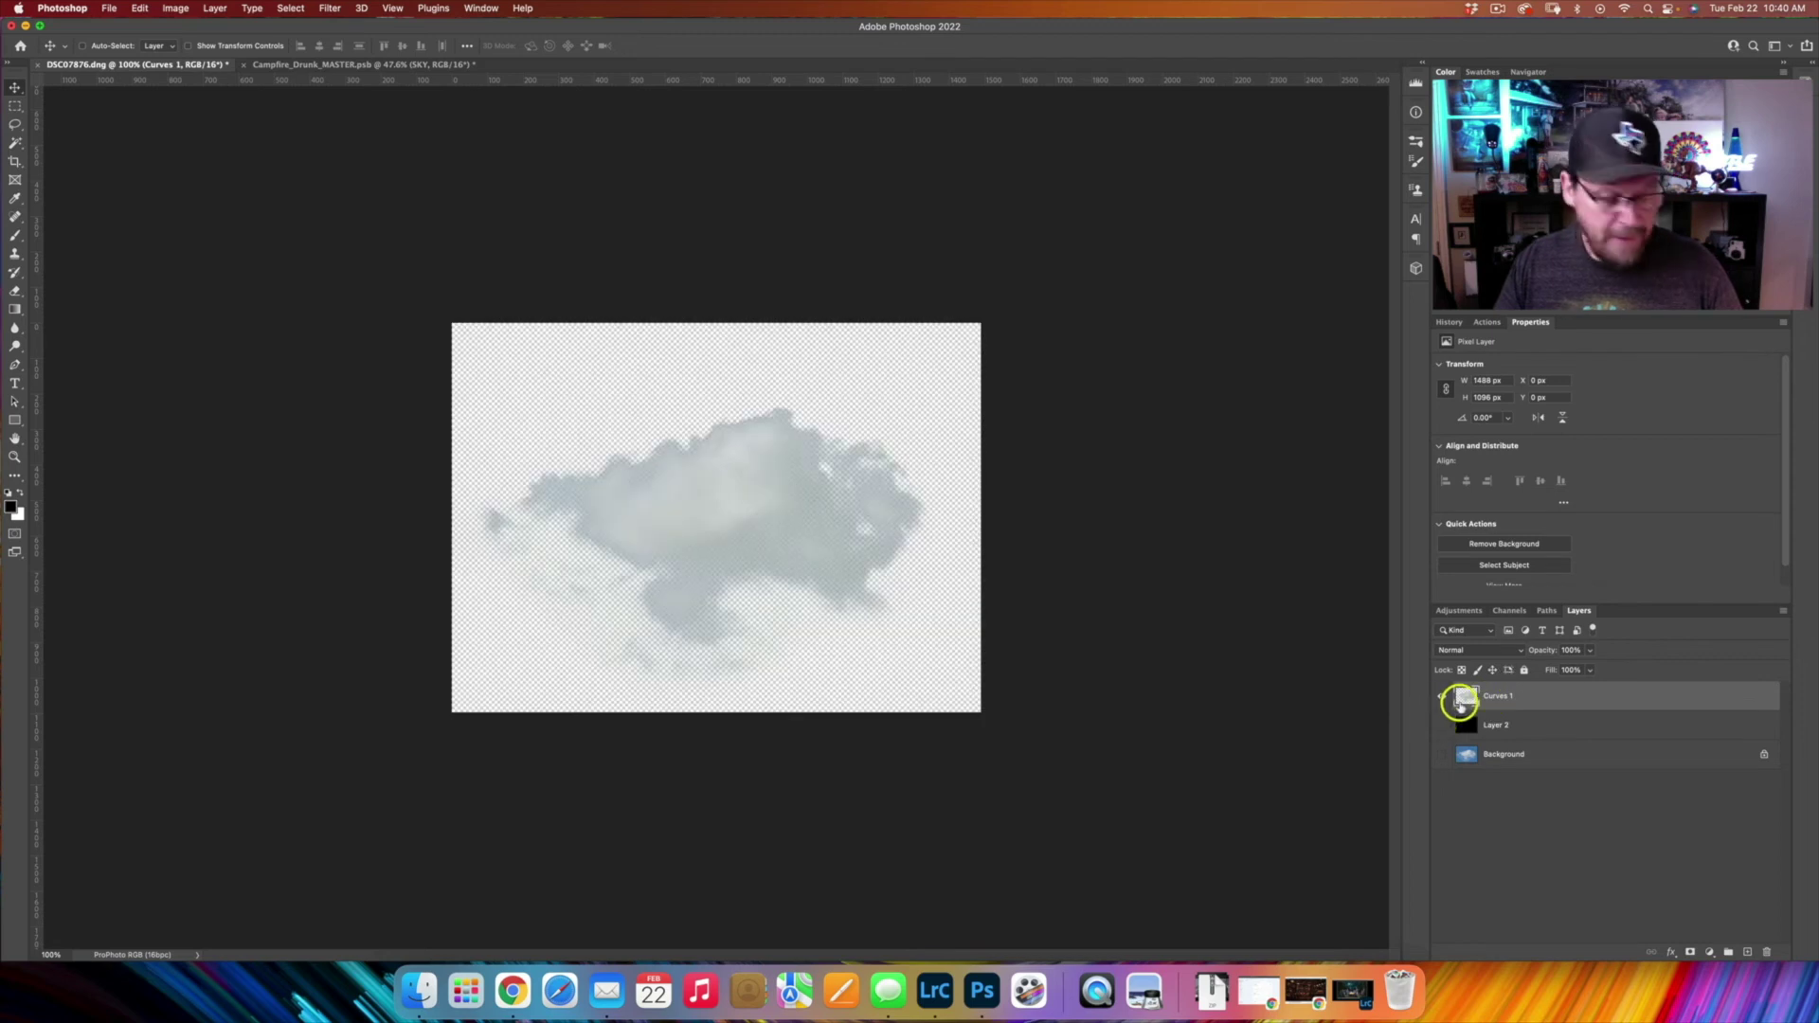
left_click_drag(804, 556, 689, 289)
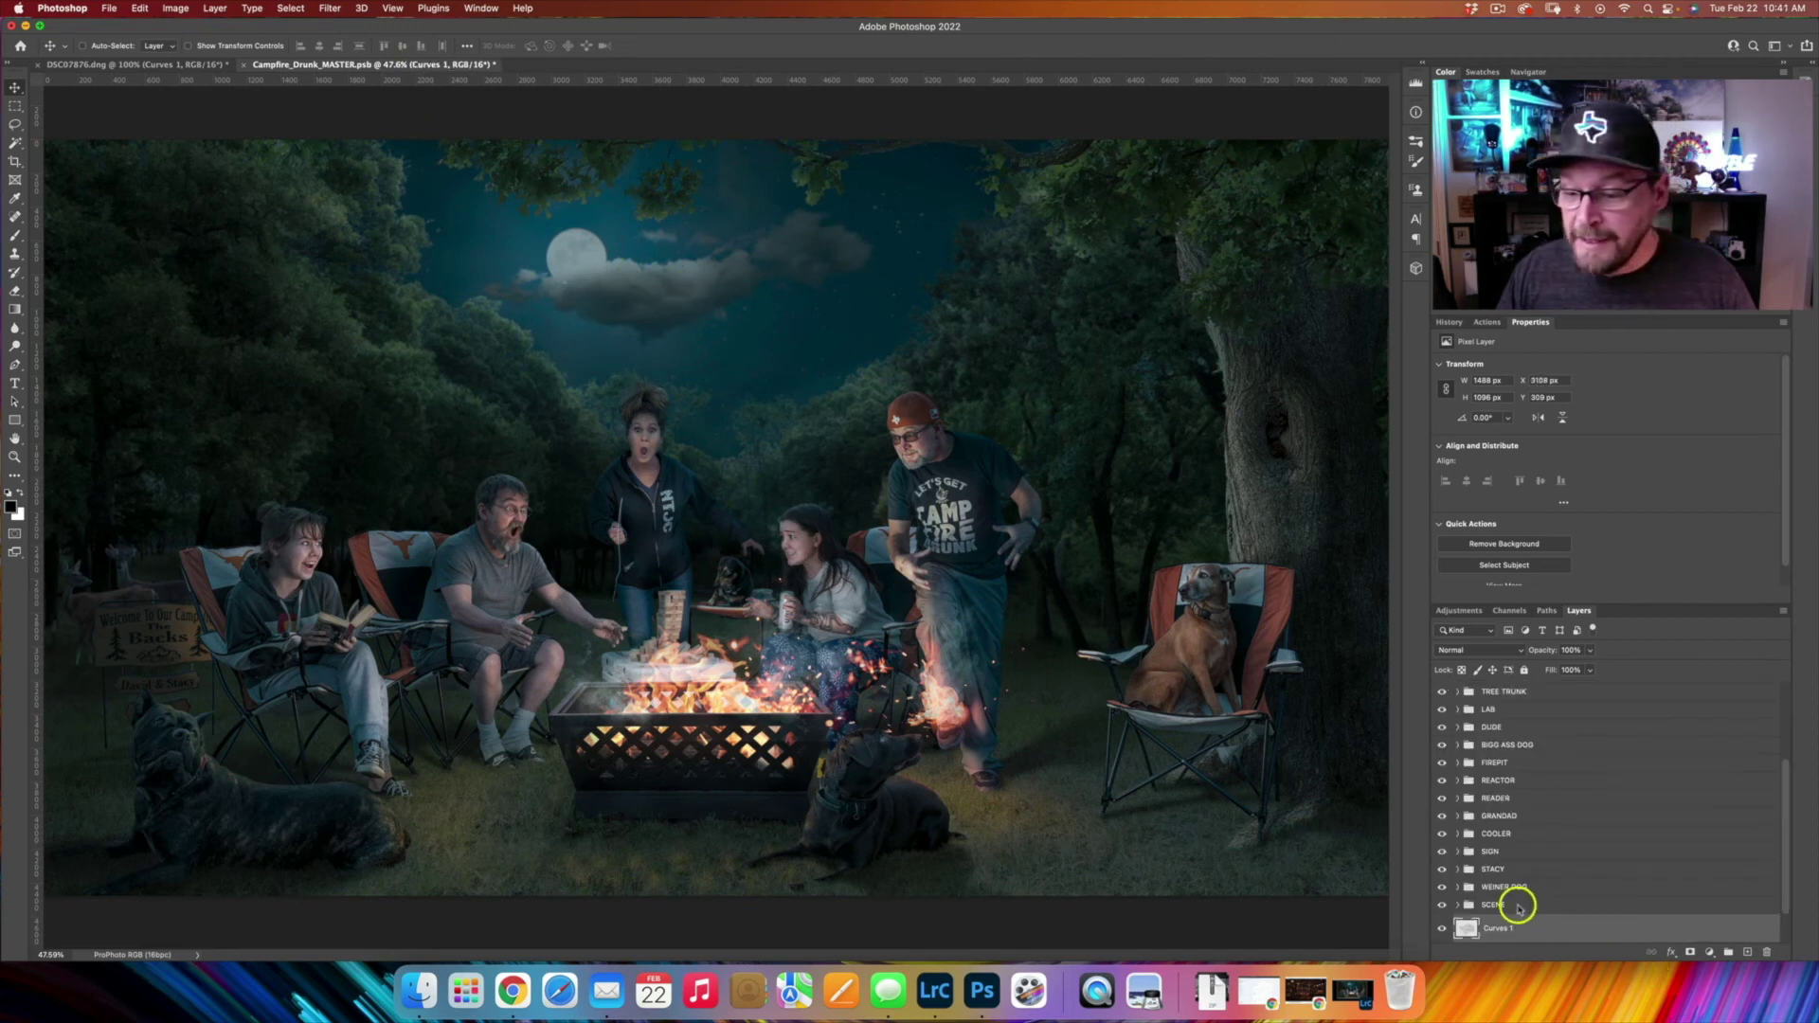
Move the Curves 1 cloud layer up and left into the night sky beside the moon
scroll(1539, 905, "down", 2)
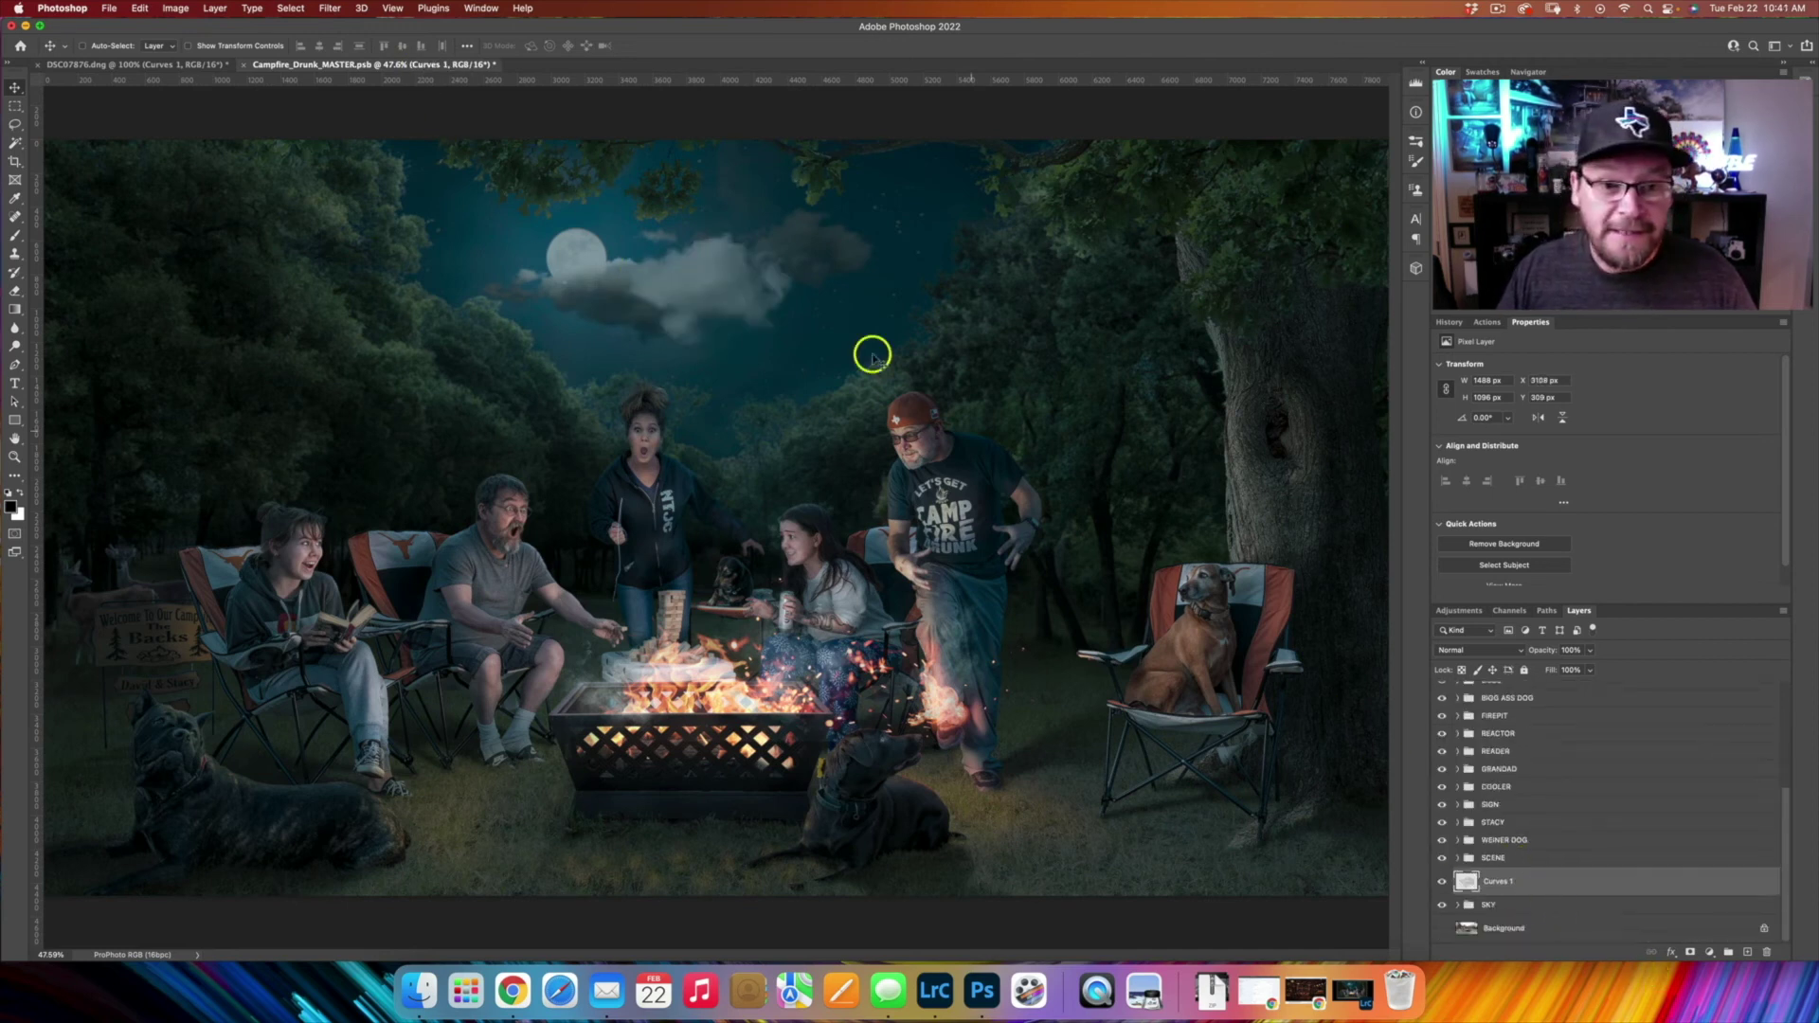
left_click_drag(722, 297, 546, 233)
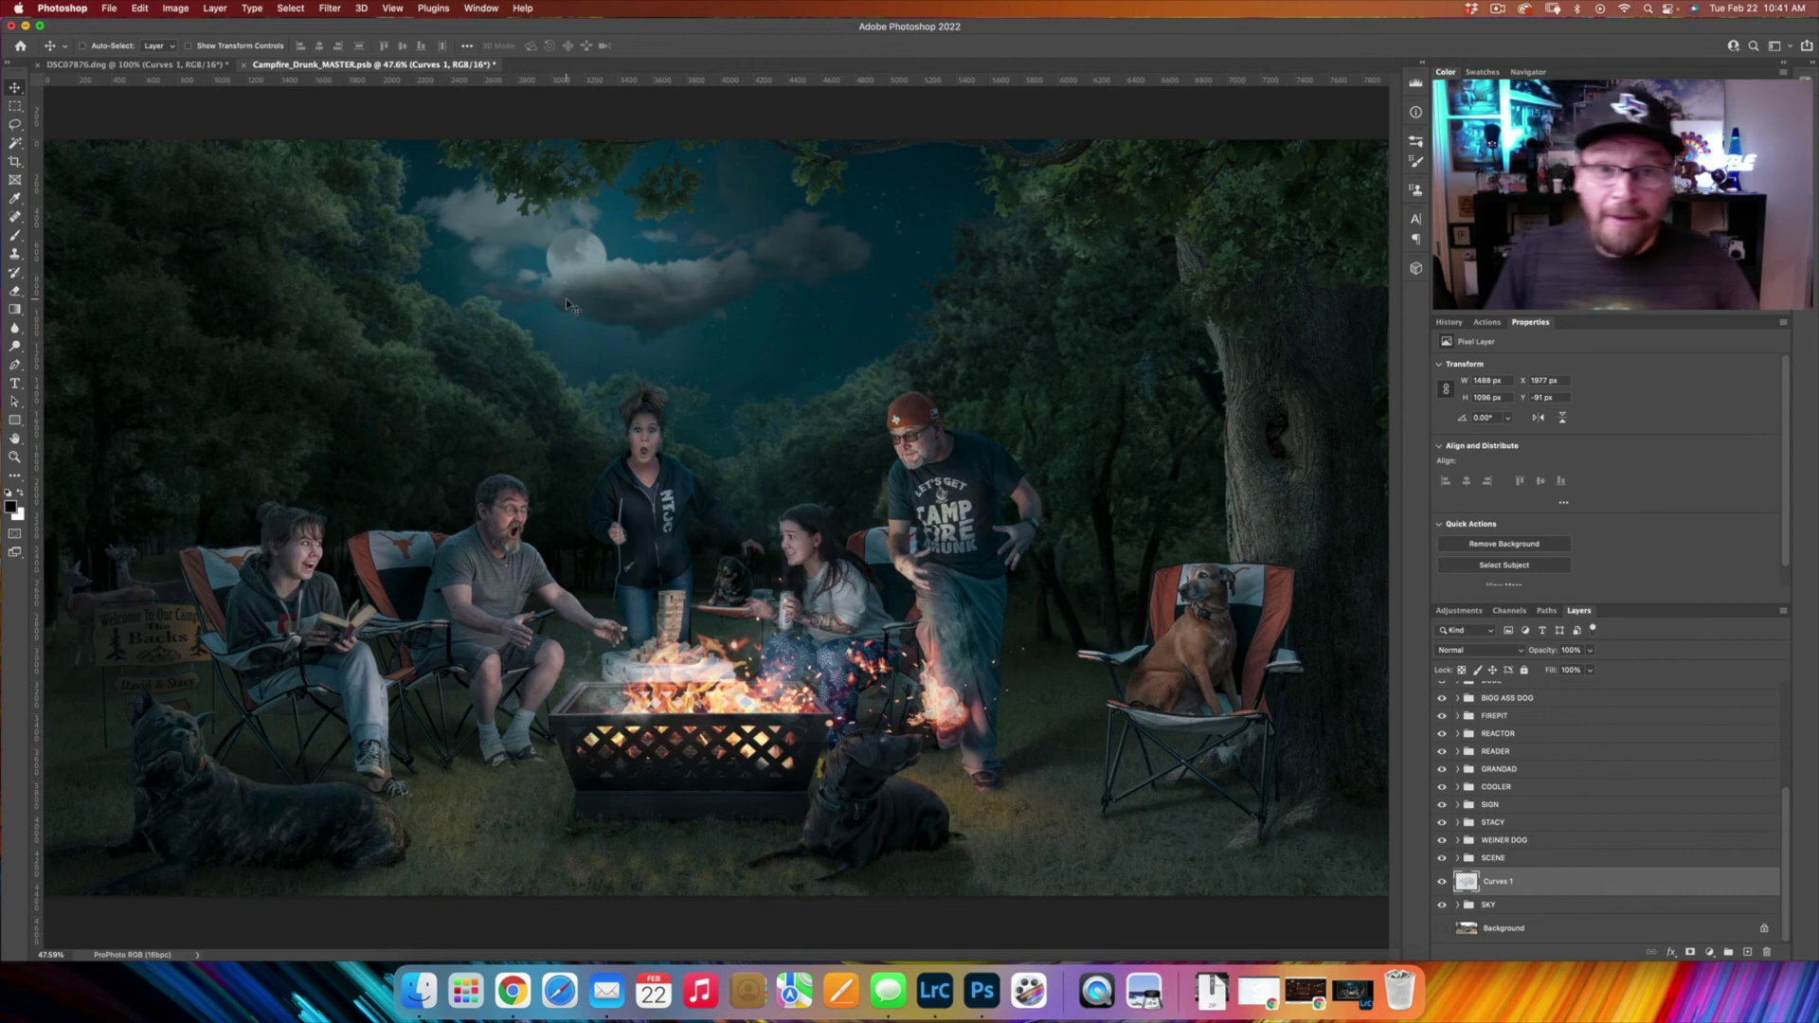
In DSC07876.dng, hide Layer 2 and Curves 1 so only the blue-sky Background shows
left_click(181, 73)
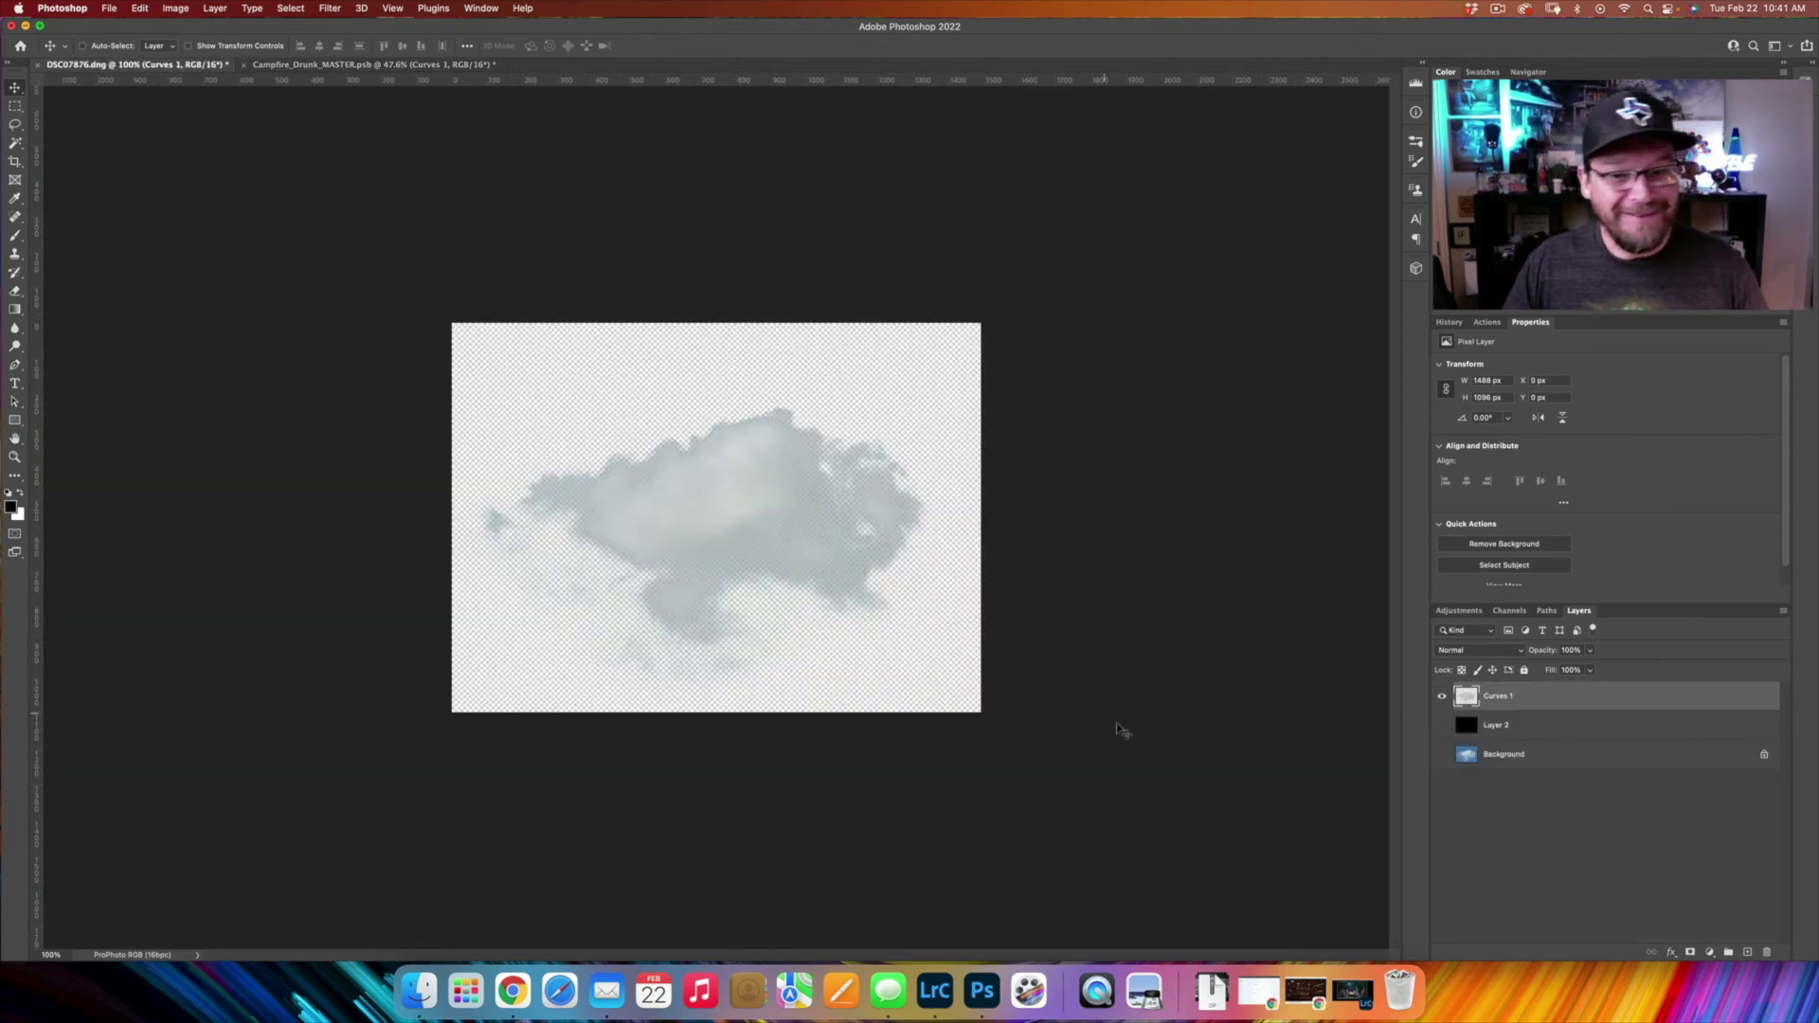
left_click(1443, 726)
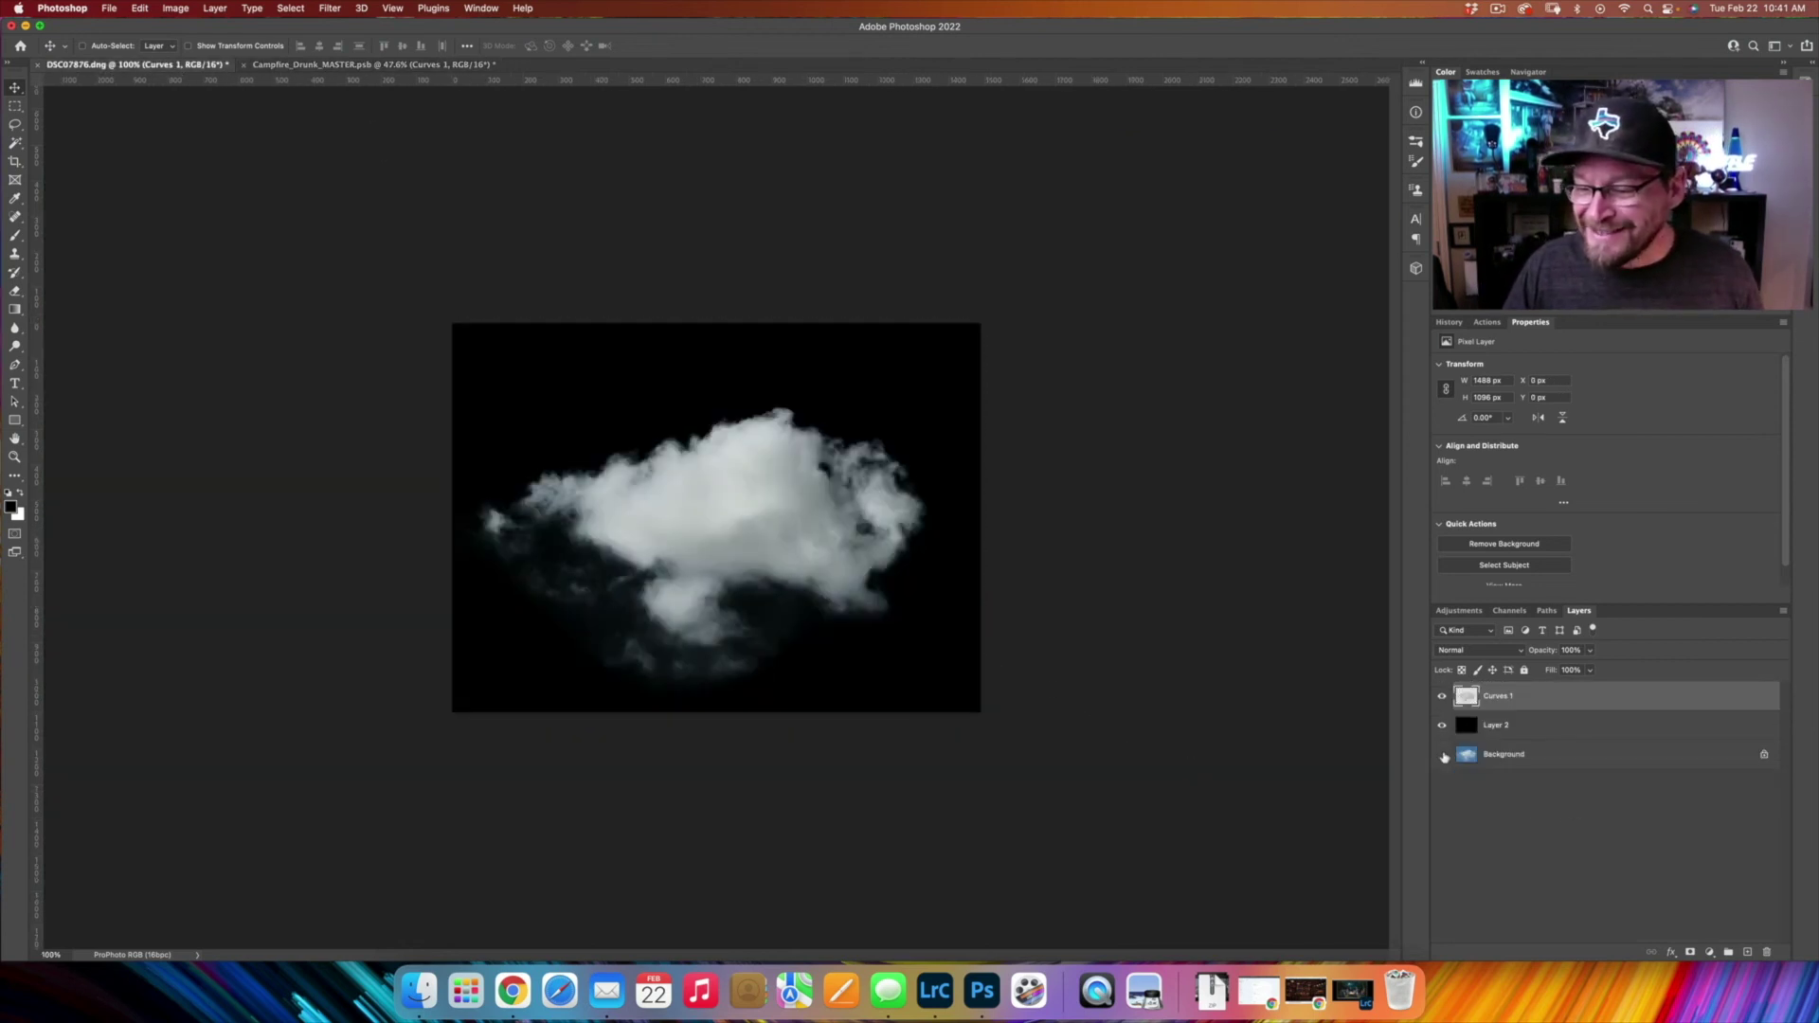
left_click(1443, 727)
left_click(1442, 696)
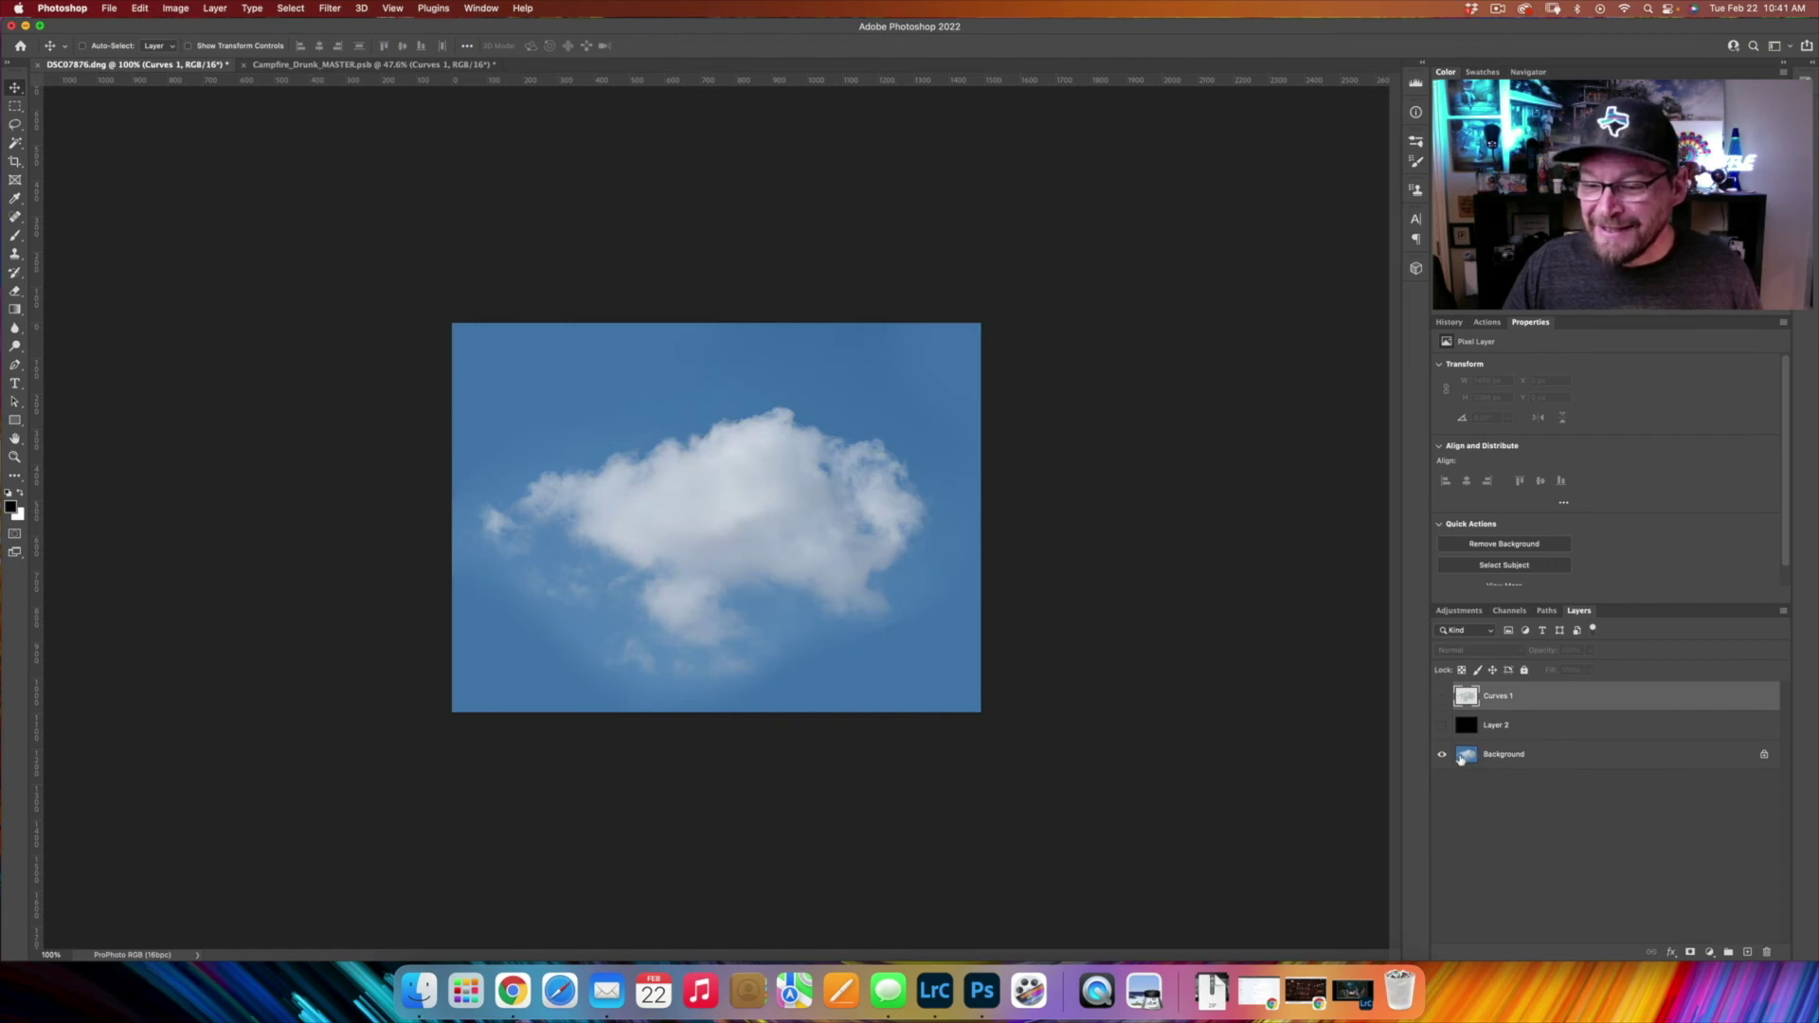